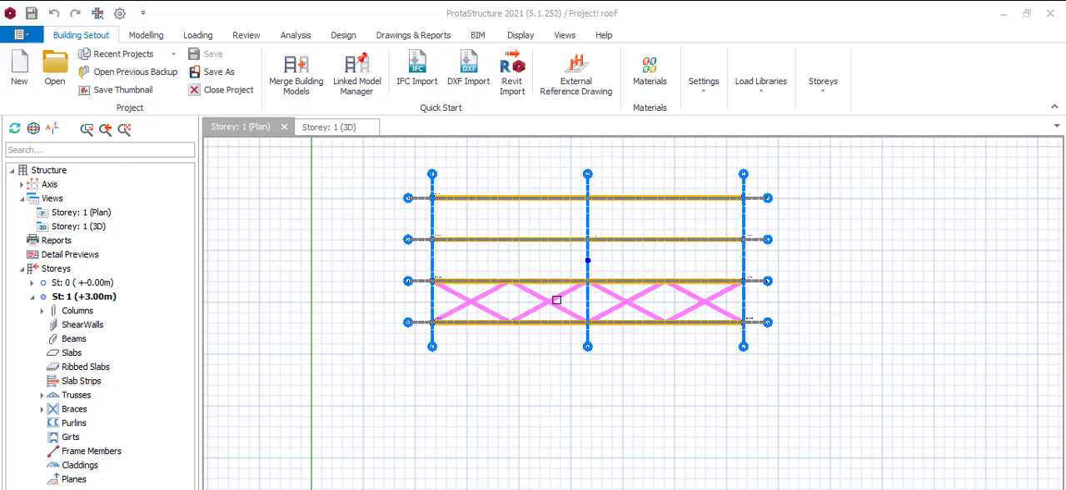
Step: Examine the existing X bracing between axes A and B in the Storey 1 plan
scroll(538, 280, "up", 2)
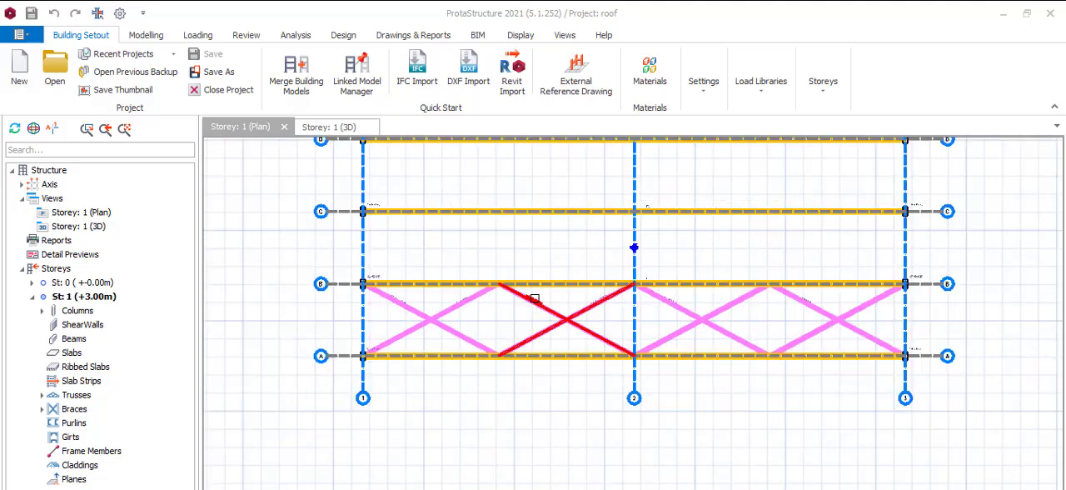
scroll(518, 310, "down", 1)
scroll(518, 312, "up", 3)
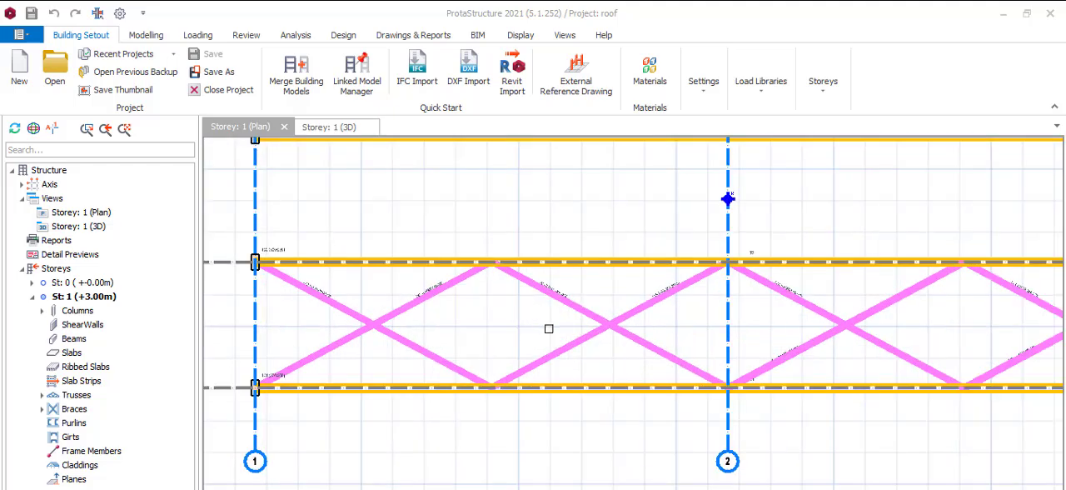
scroll(548, 323, "down", 2)
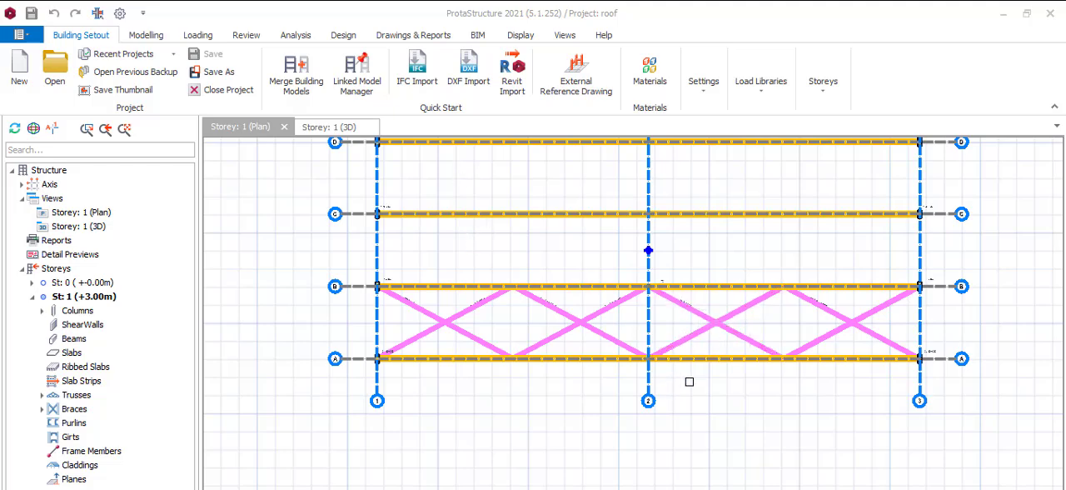
scroll(691, 378, "down", 3)
scroll(675, 250, "up", 3)
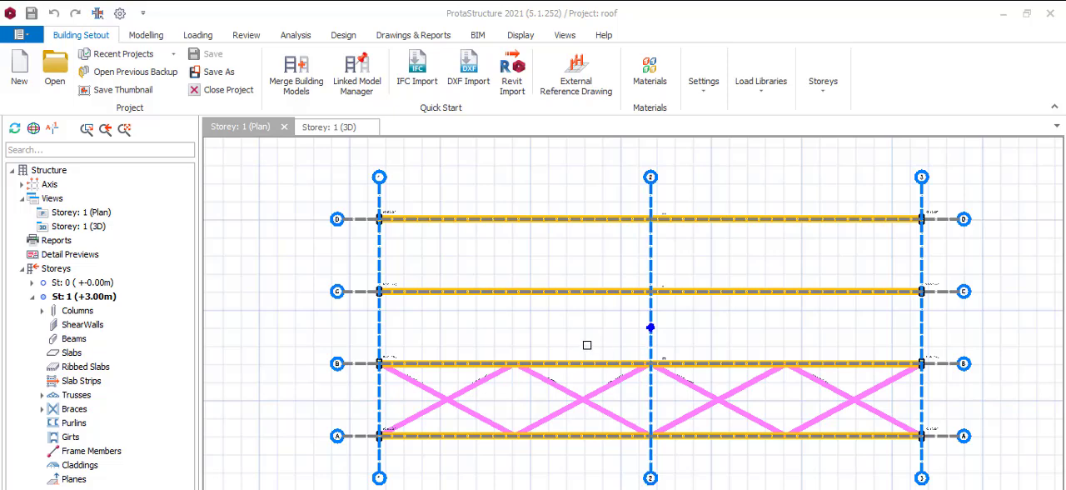
Step: Inspect the roof trusses and their bracing in the Storey 1 3D view and return to the truss on axis C in plan
left_click(351, 128)
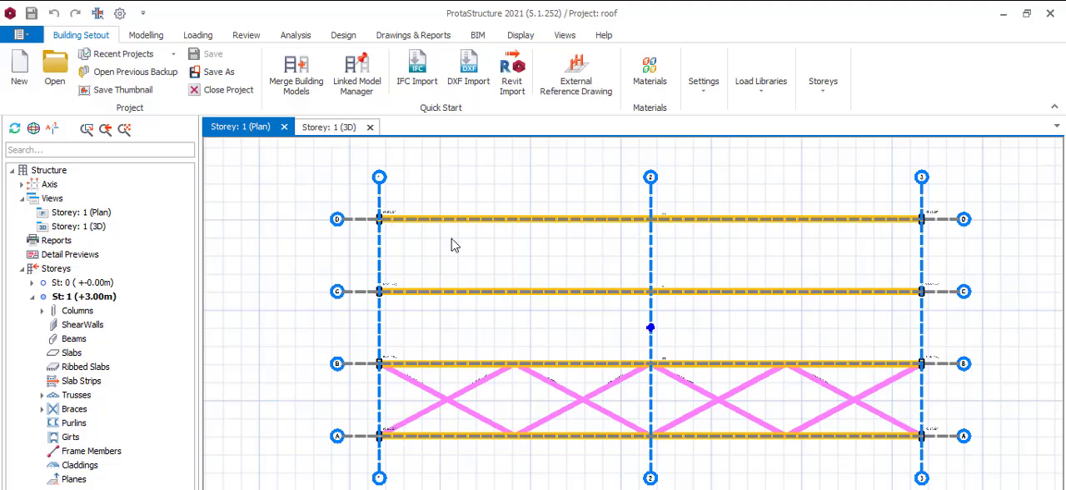
left_click(330, 128)
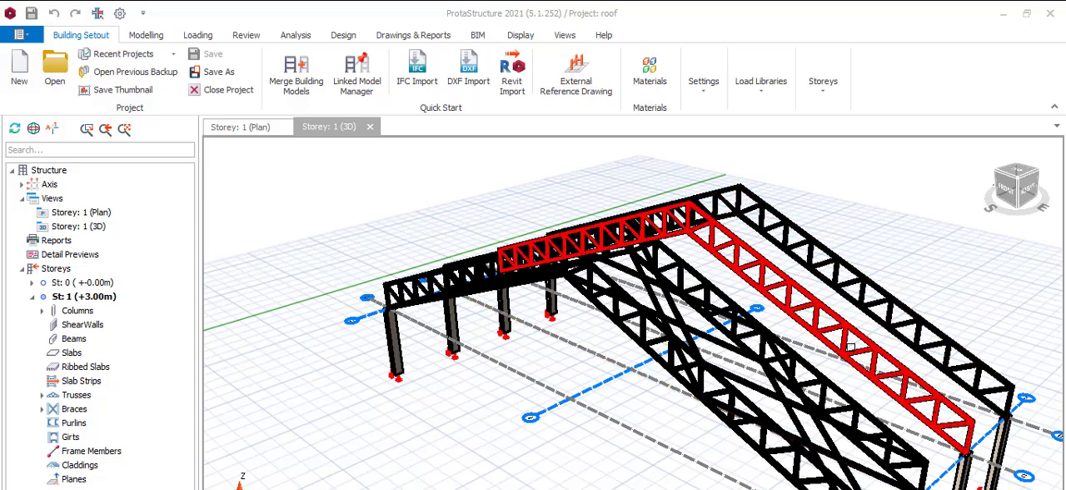
scroll(851, 350, "up", 2)
scroll(881, 309, "up", 3)
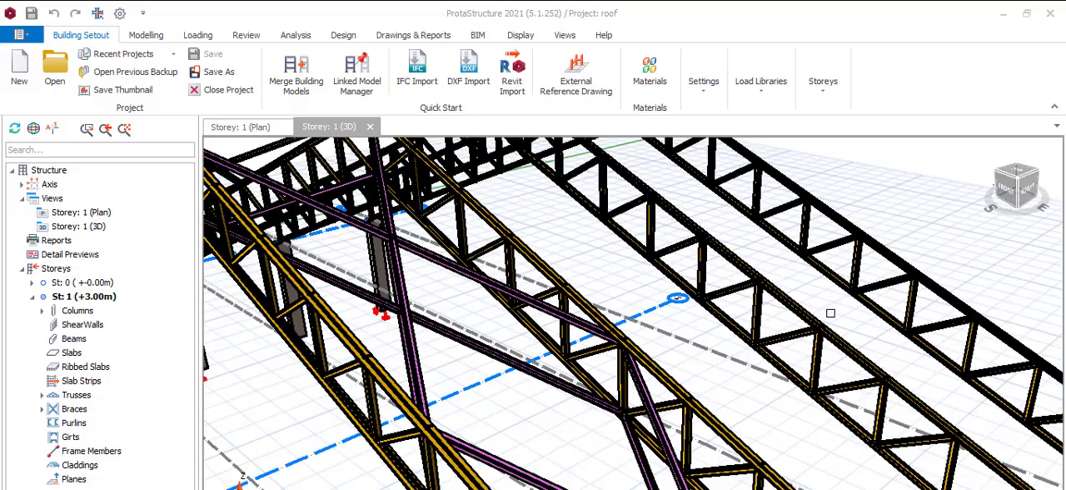
scroll(609, 296, "up", 2)
scroll(704, 232, "up", 2)
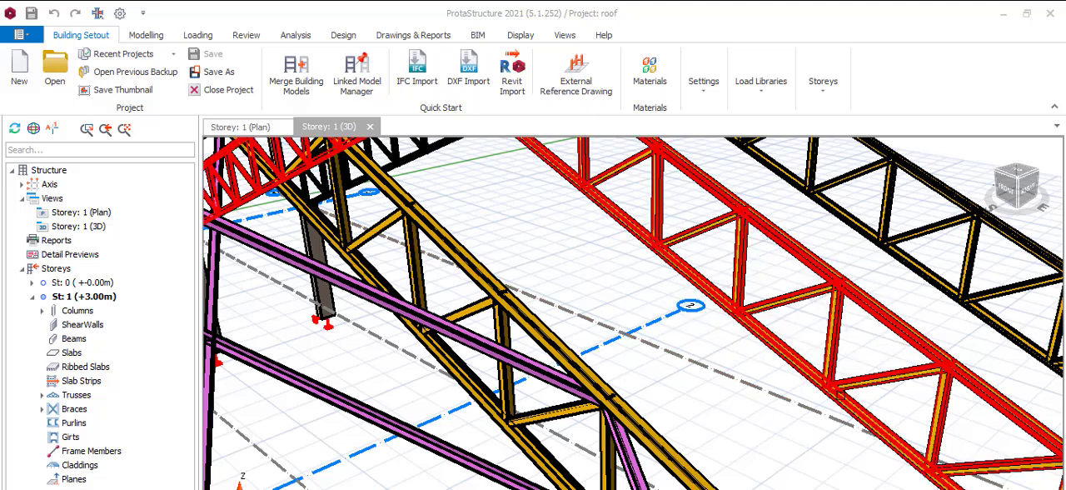
scroll(766, 413, "down", 3)
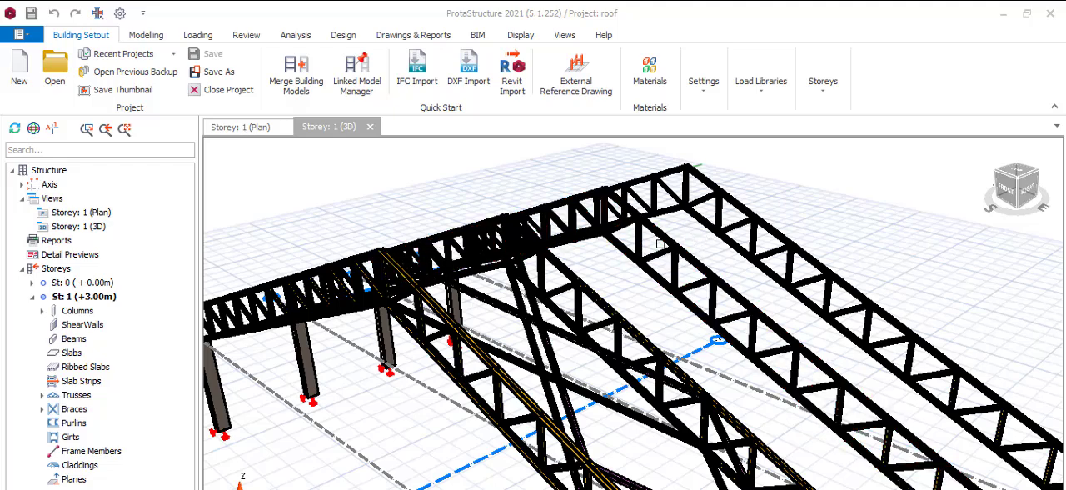
left_click(255, 127)
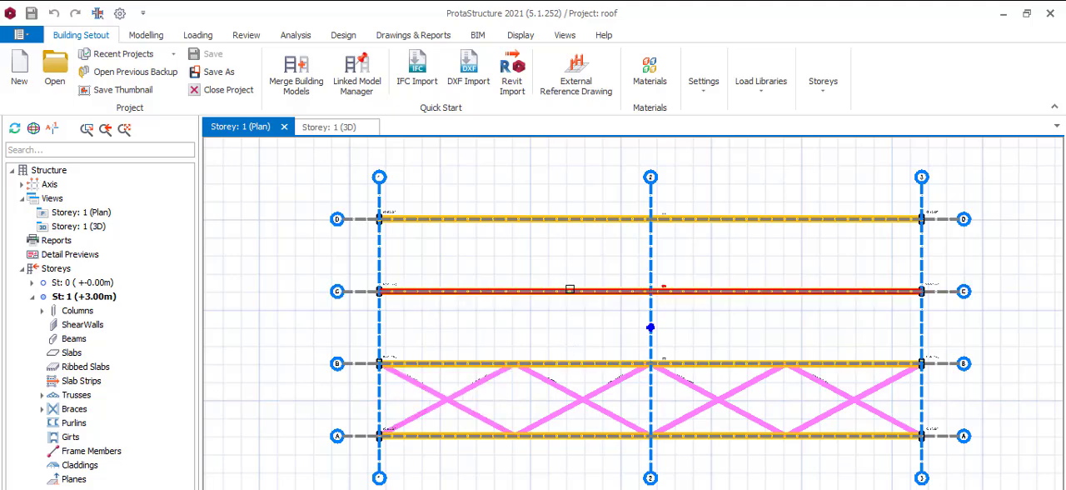
mouse_move(483, 293)
mouse_move(403, 292)
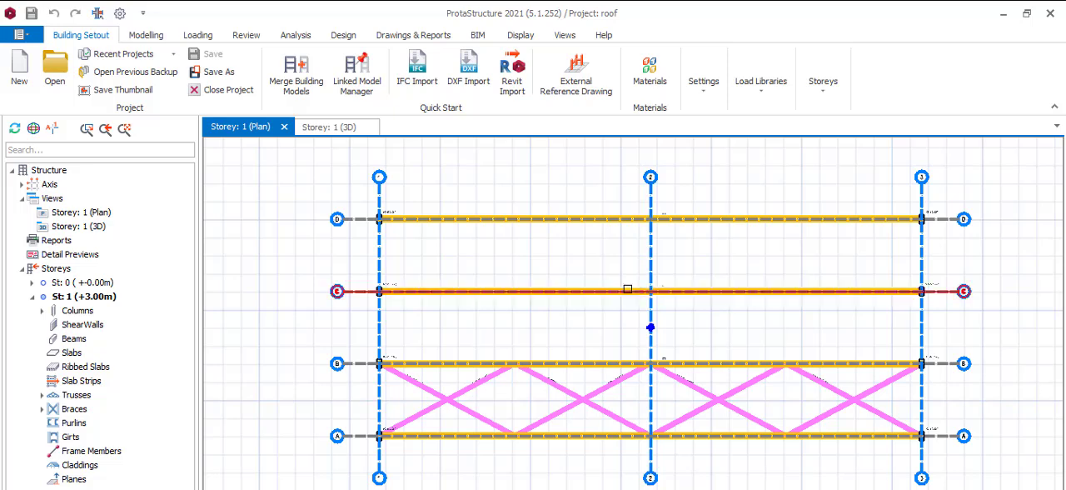
left_click(626, 290)
mouse_move(633, 295)
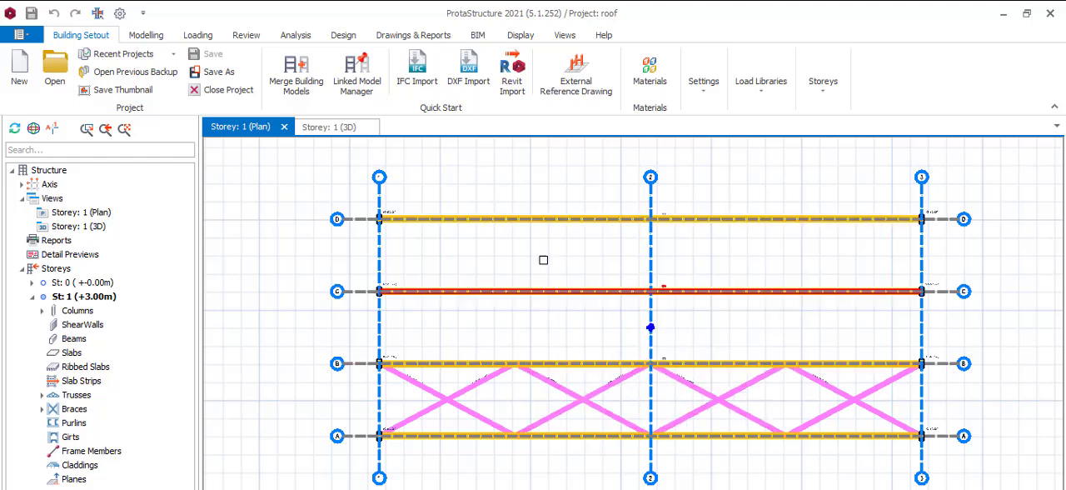
left_click(199, 37)
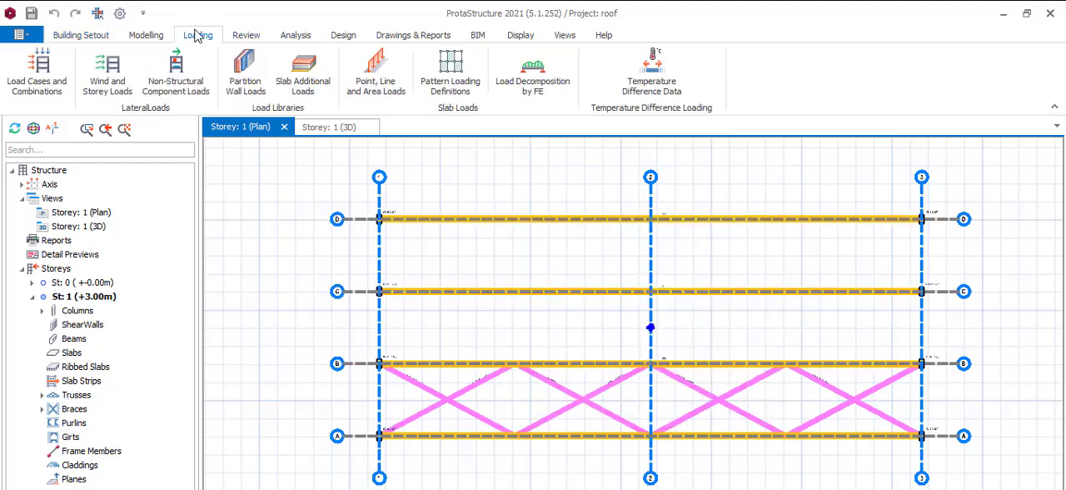
left_click(148, 38)
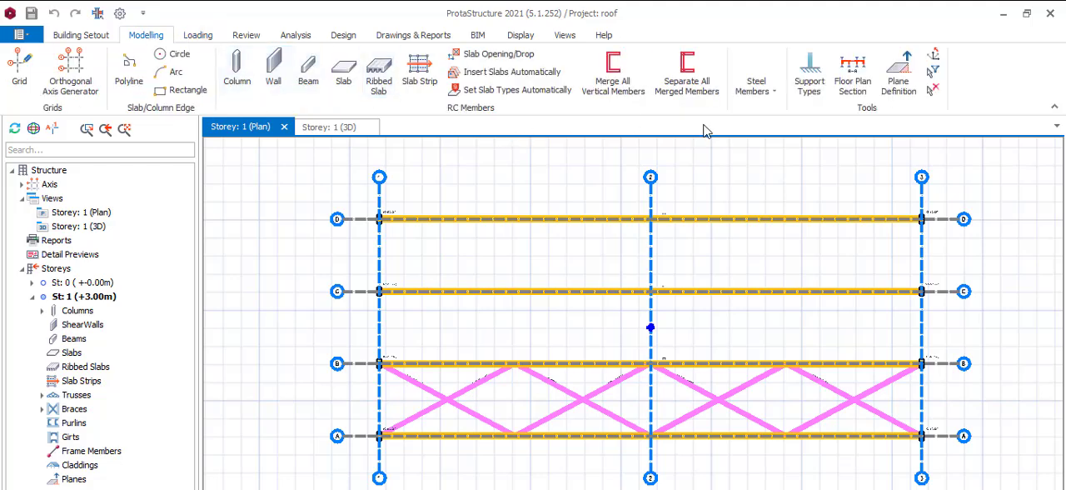
left_click(768, 87)
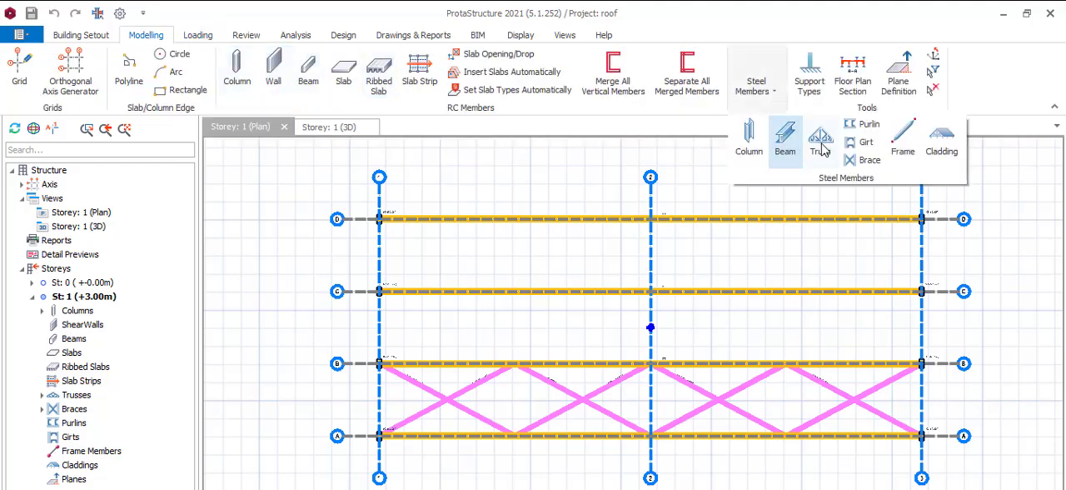
left_click(864, 159)
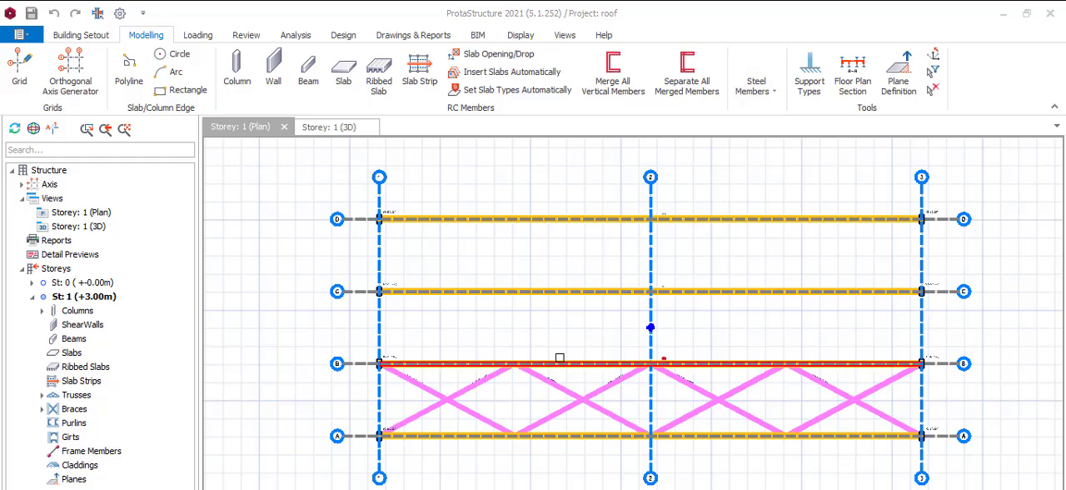
left_click(564, 291)
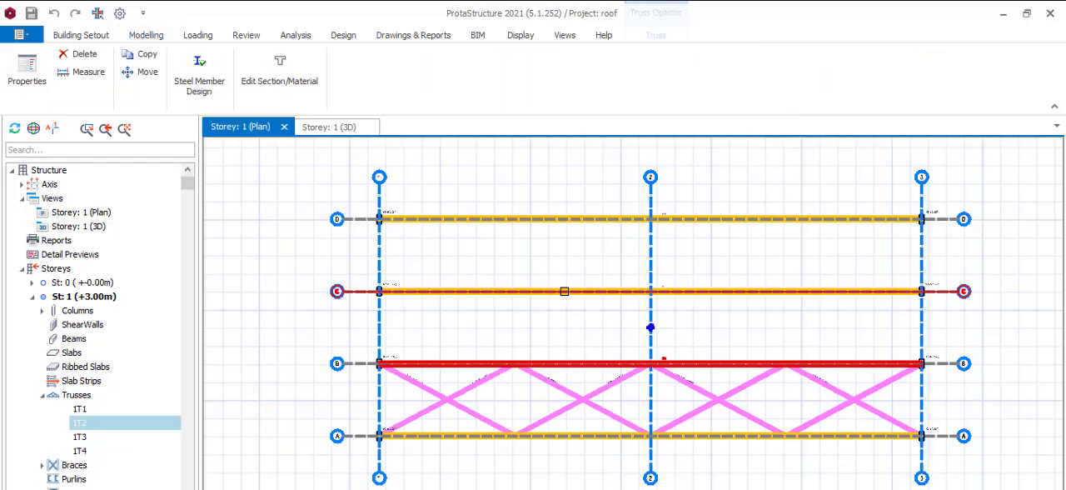
Step: Start a steel brace between the trusses on axes B and C so that its Brace settings open
left_click(588, 360)
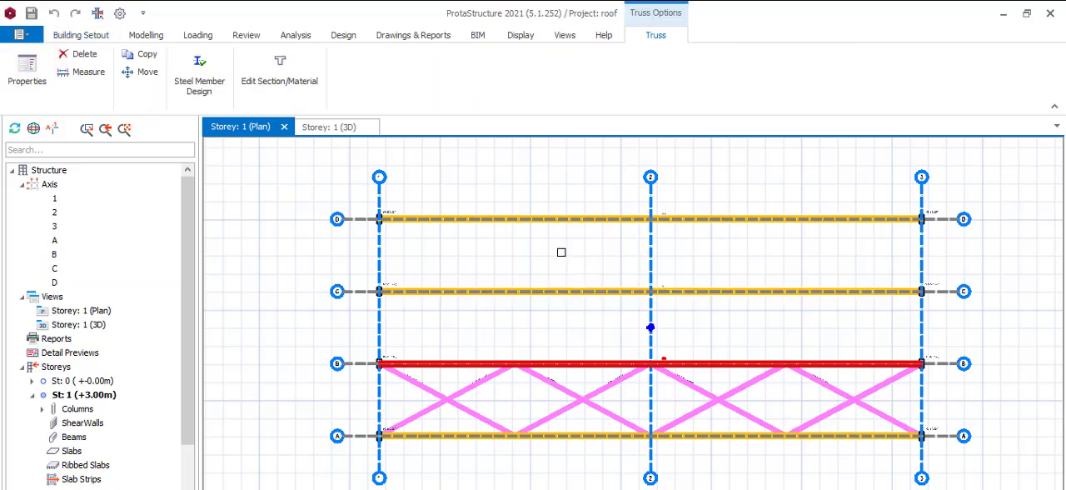
left_click(145, 35)
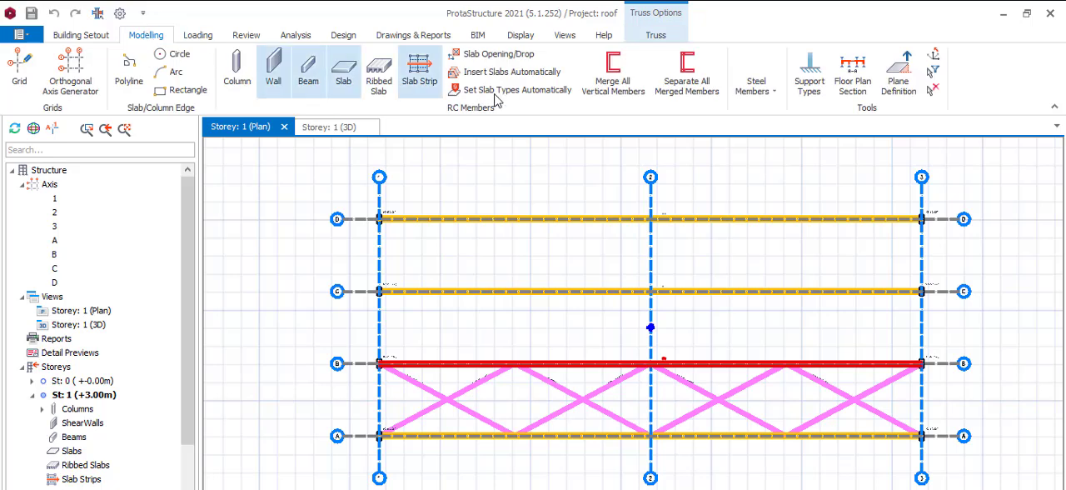
left_click(756, 84)
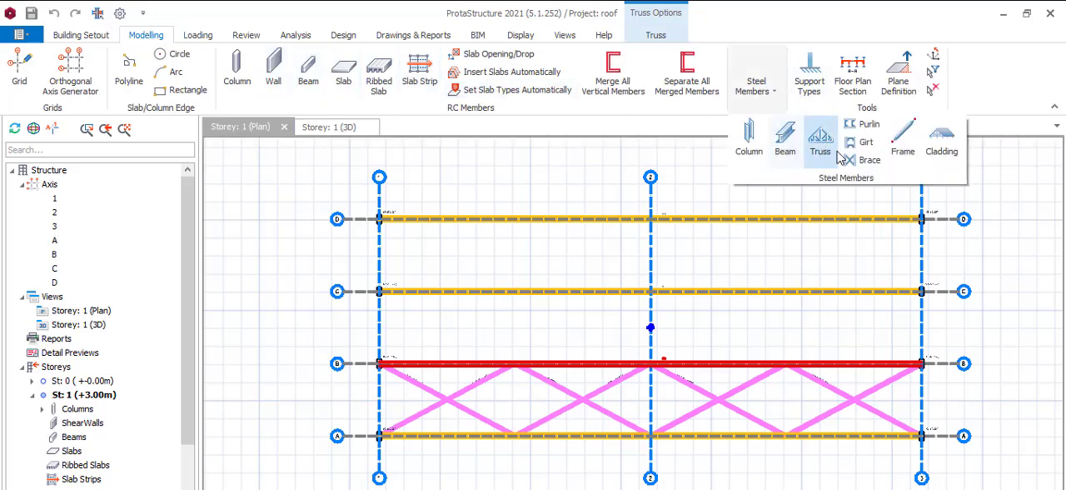
left_click(864, 159)
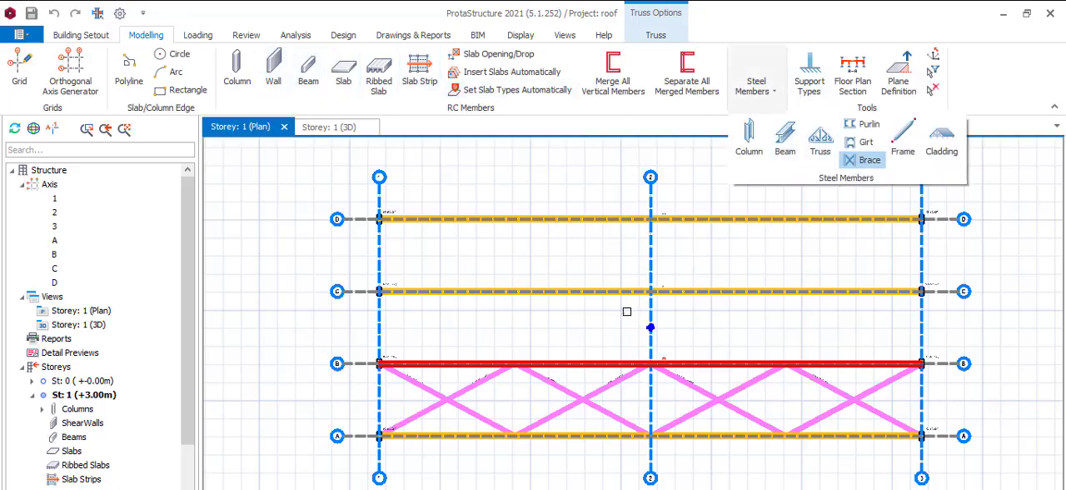
left_click(594, 358)
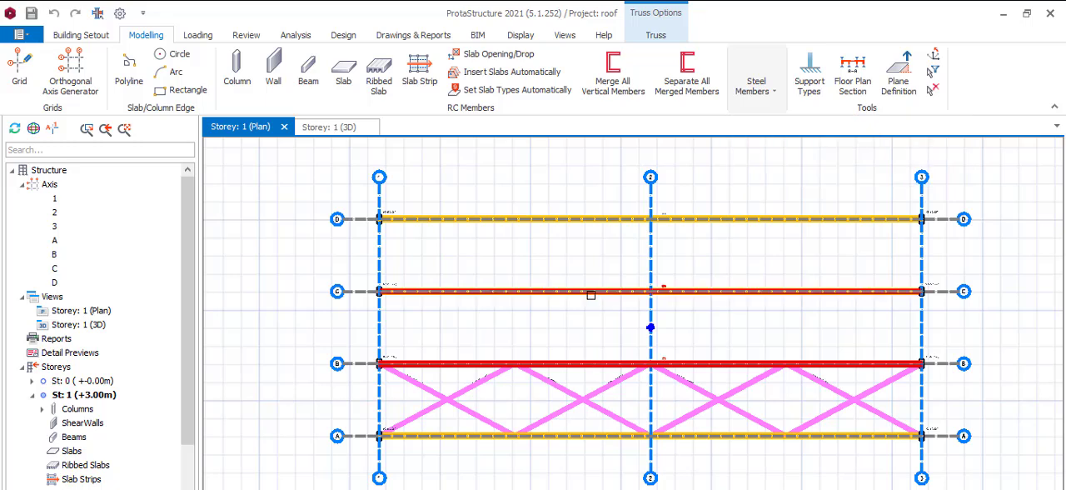
left_click(772, 94)
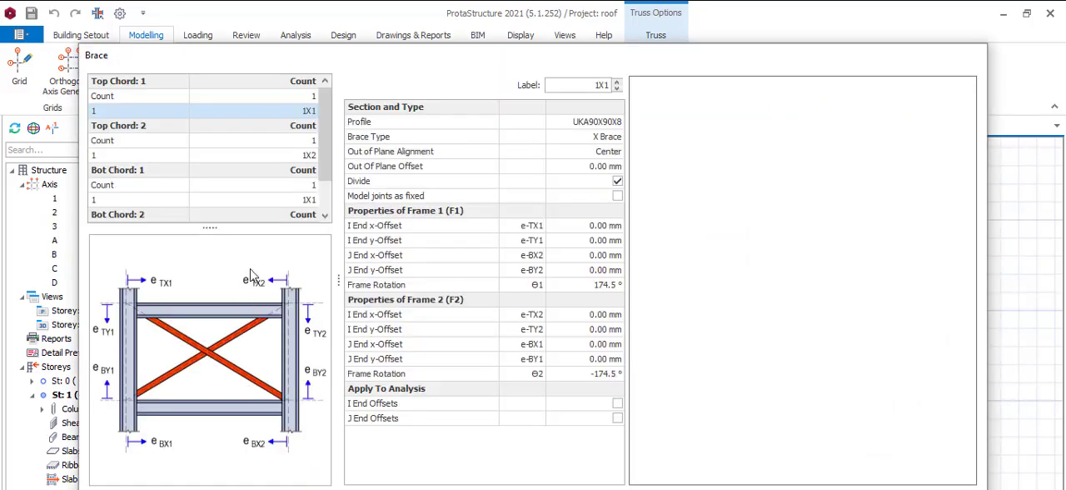
Step: Set the brace count to 2 for both Top Chord 1 and Top Chord 2
left_click(304, 97)
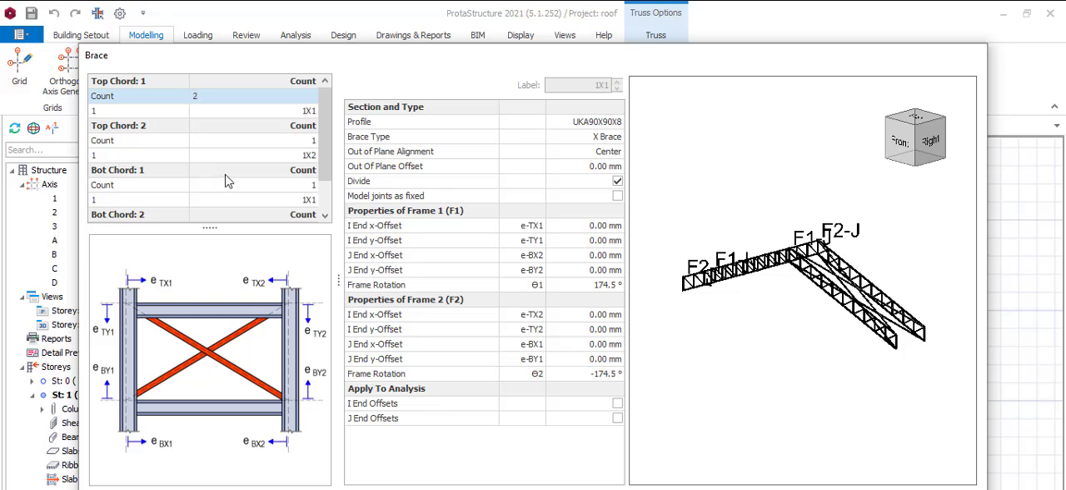
key("Return")
left_click(310, 140)
left_click(309, 141)
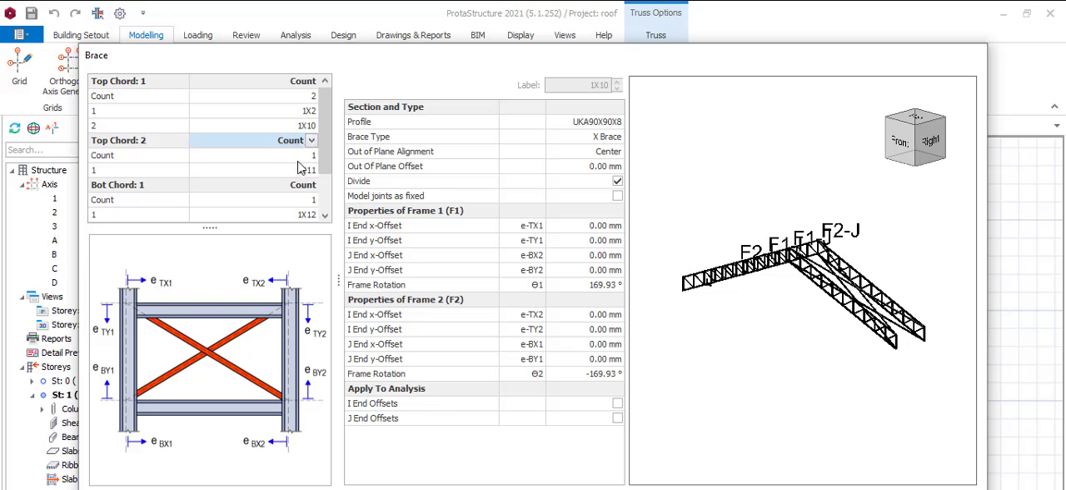
left_click(301, 156)
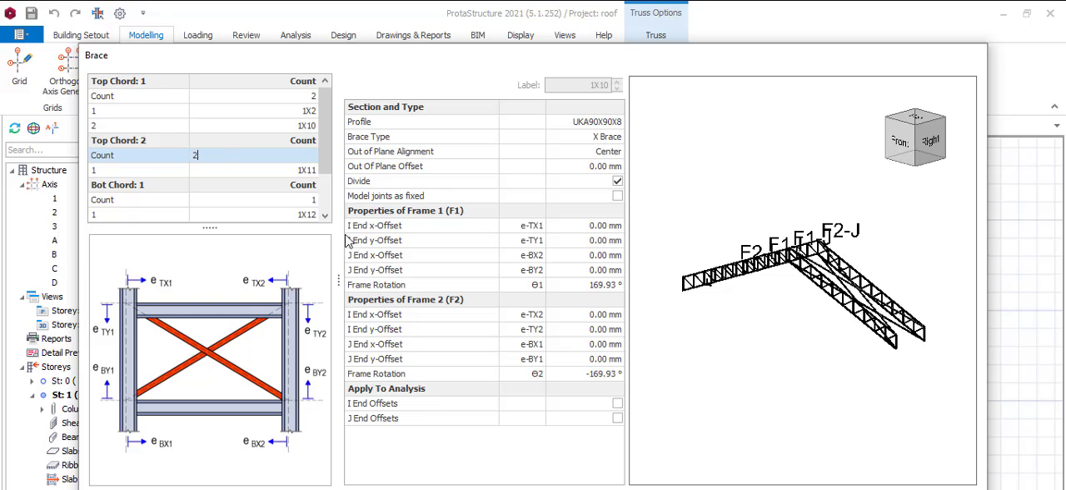
key("Return")
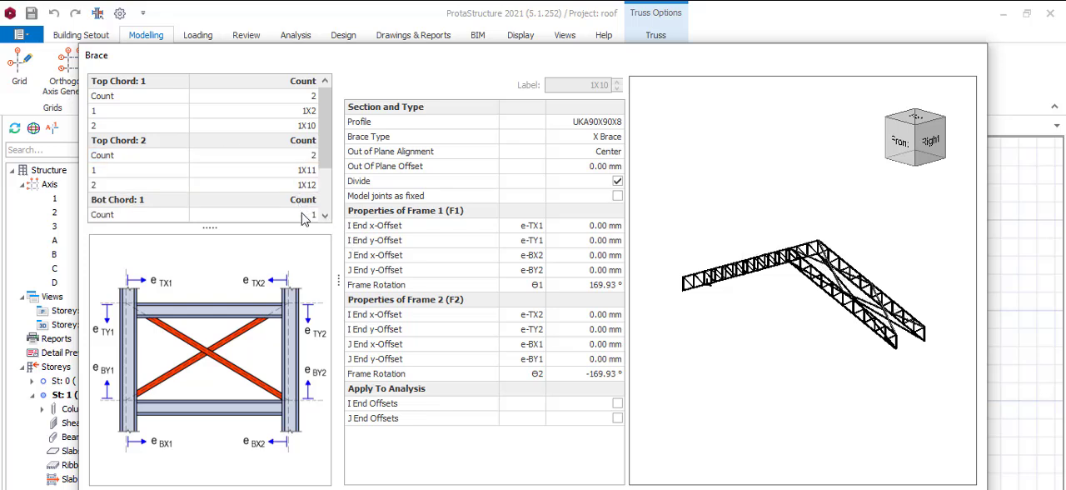
Step: Set the brace count to 2 for Bot Chord 1 and Bot Chord 2 and create the X braces between axes B and C
left_click(305, 214)
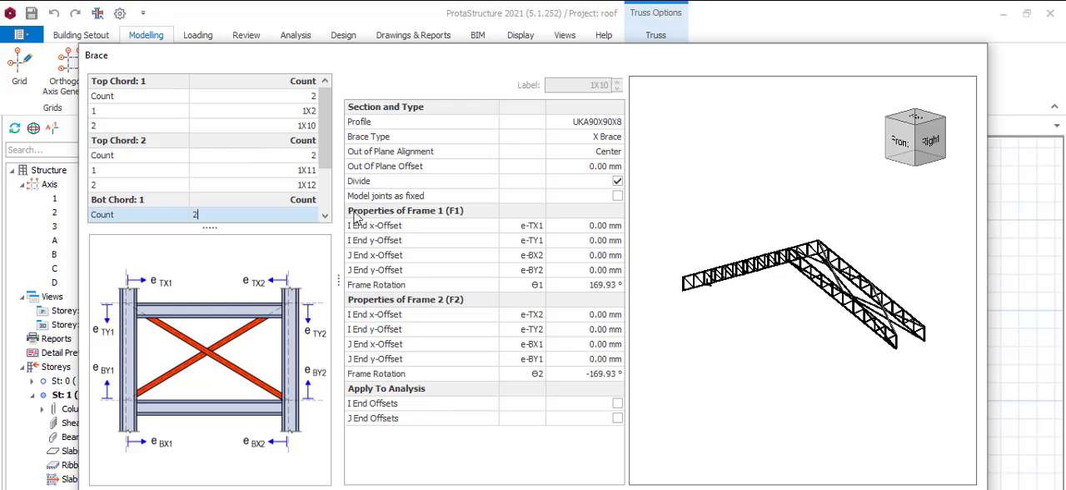
left_click(328, 214)
left_click(328, 214)
left_click(328, 214)
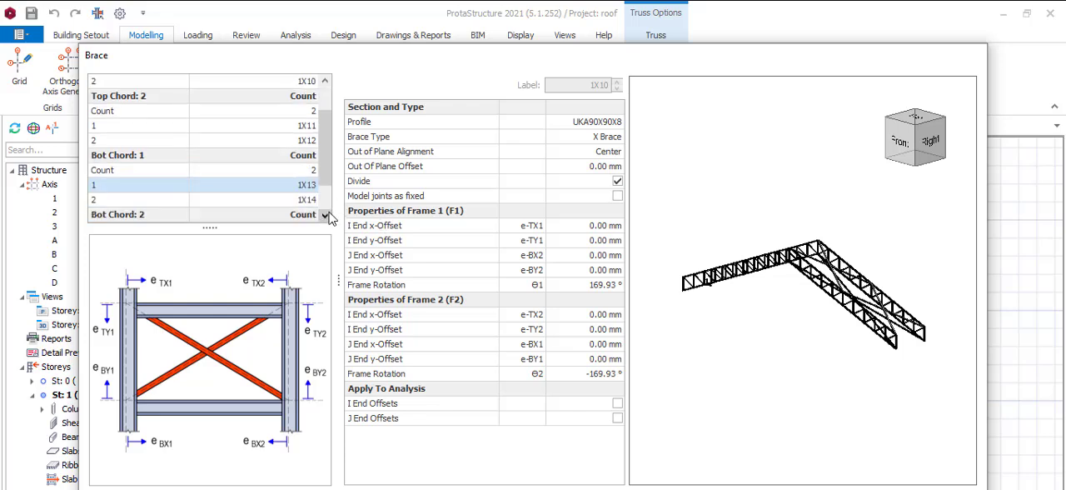
left_click(329, 213)
left_click(326, 215)
left_click(305, 203)
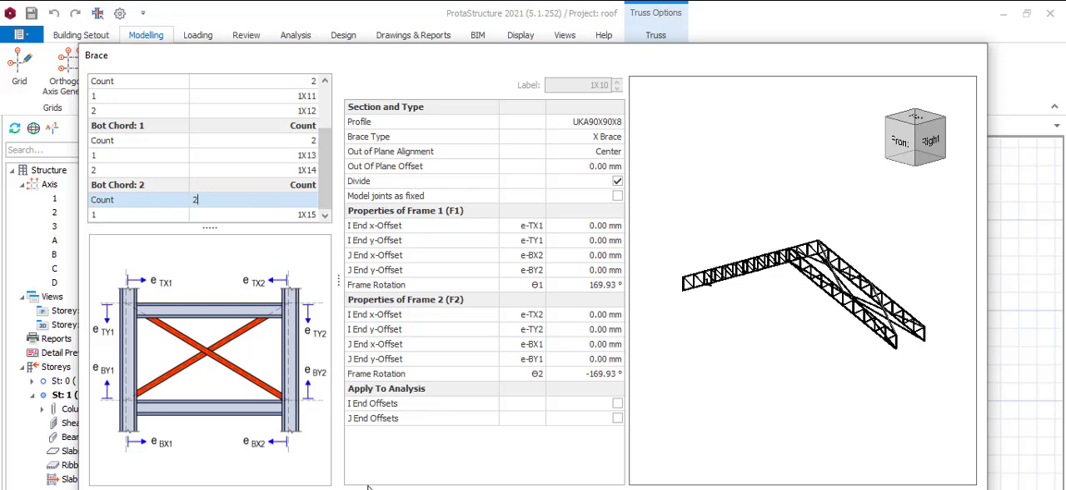
left_click(757, 487)
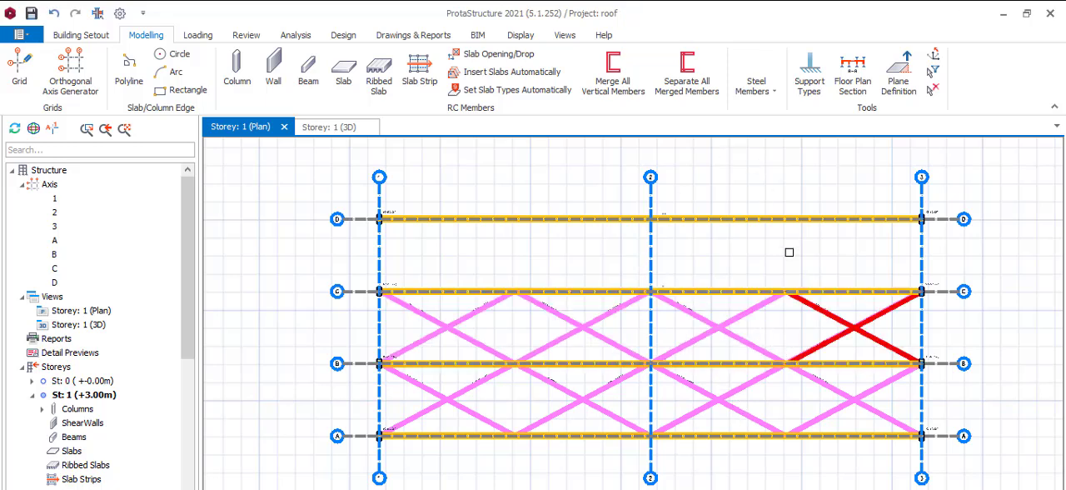
left_click(775, 95)
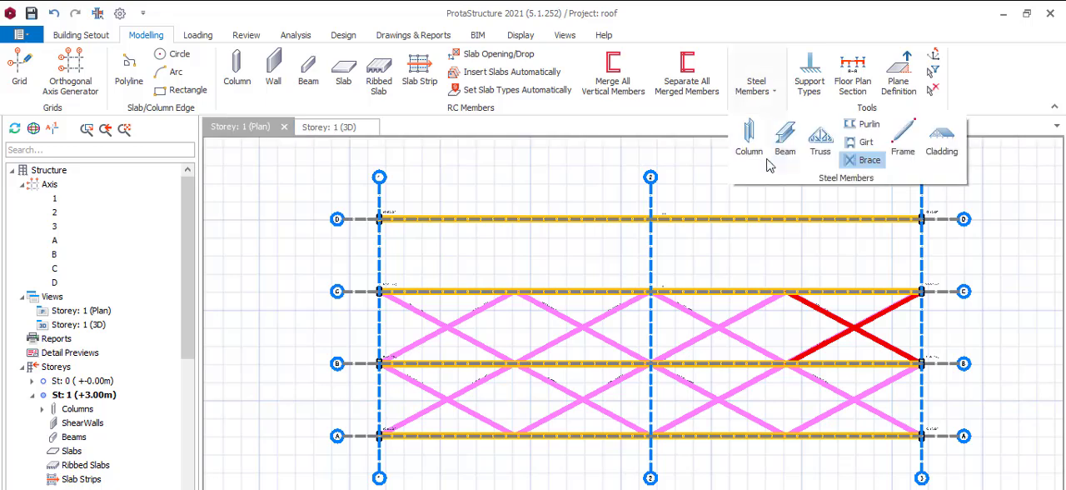
left_click(862, 160)
left_click(704, 291)
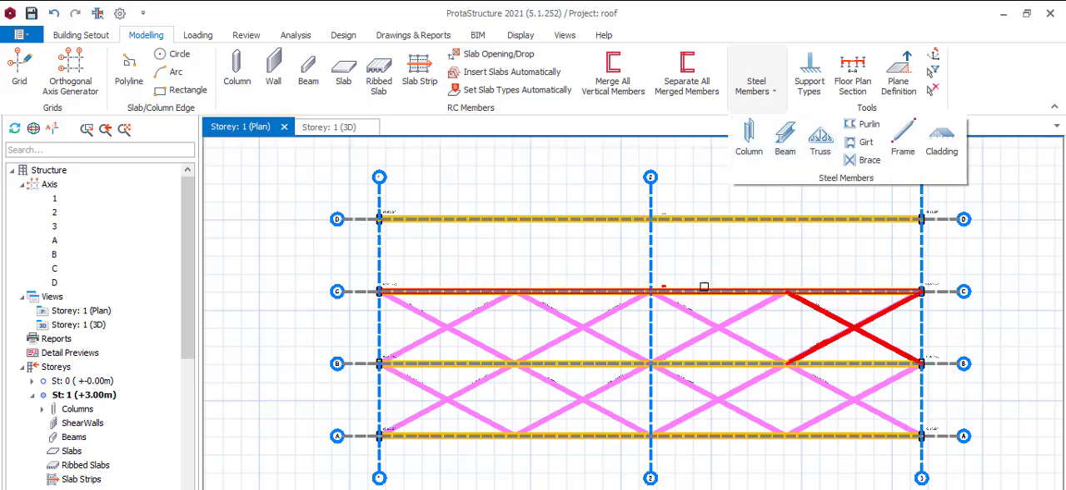
left_click(715, 220)
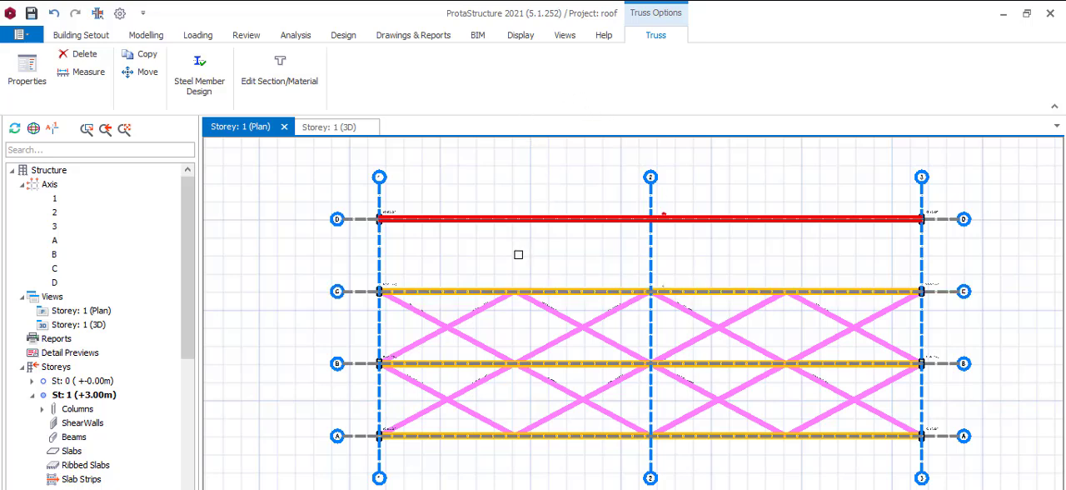
Step: Start a steel brace between the trusses on axes C and D so that its Brace settings open
left_click(574, 284)
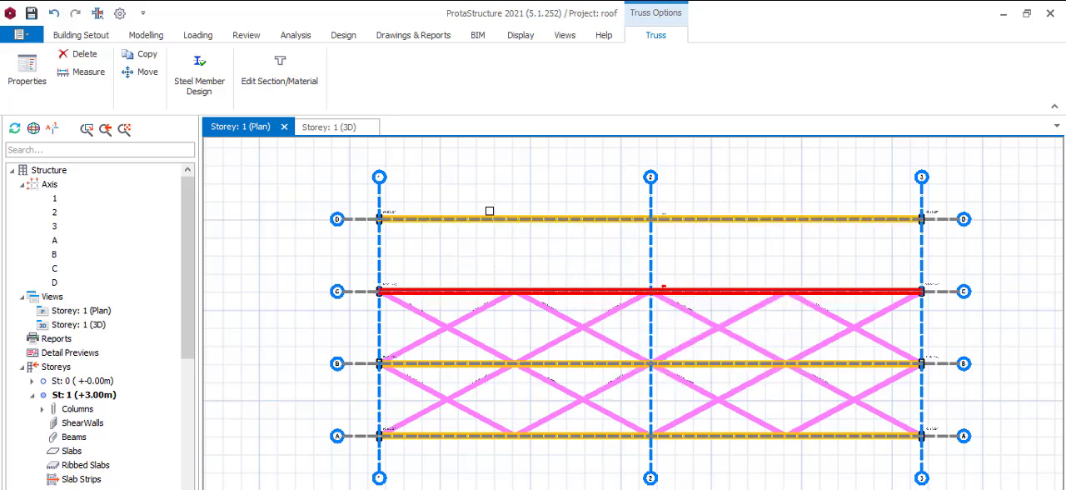
double_click(146, 35)
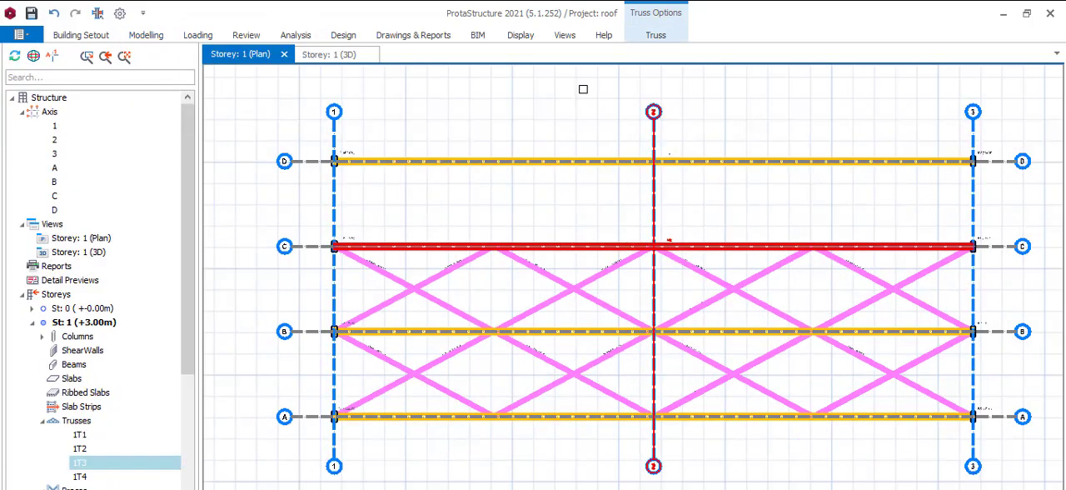
left_click(147, 35)
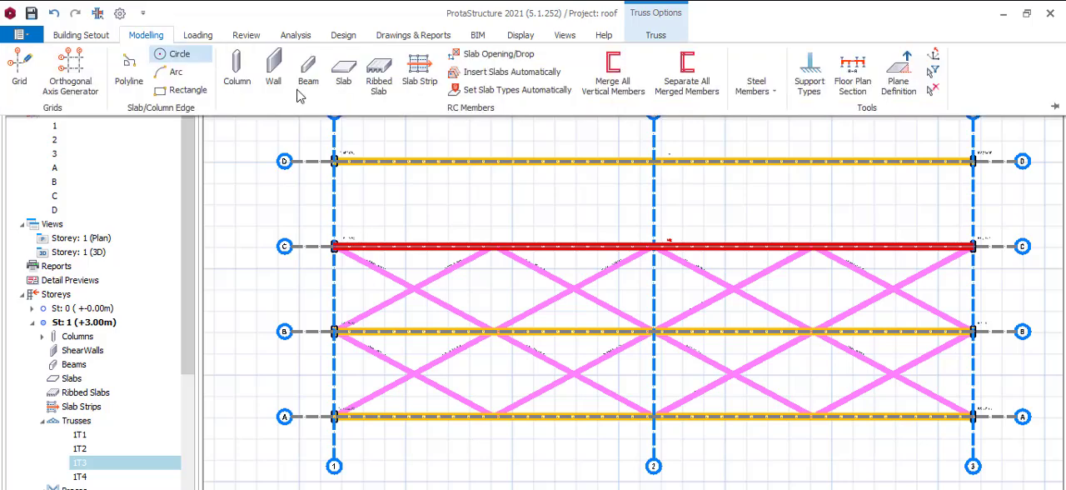
left_click(772, 92)
left_click(855, 160)
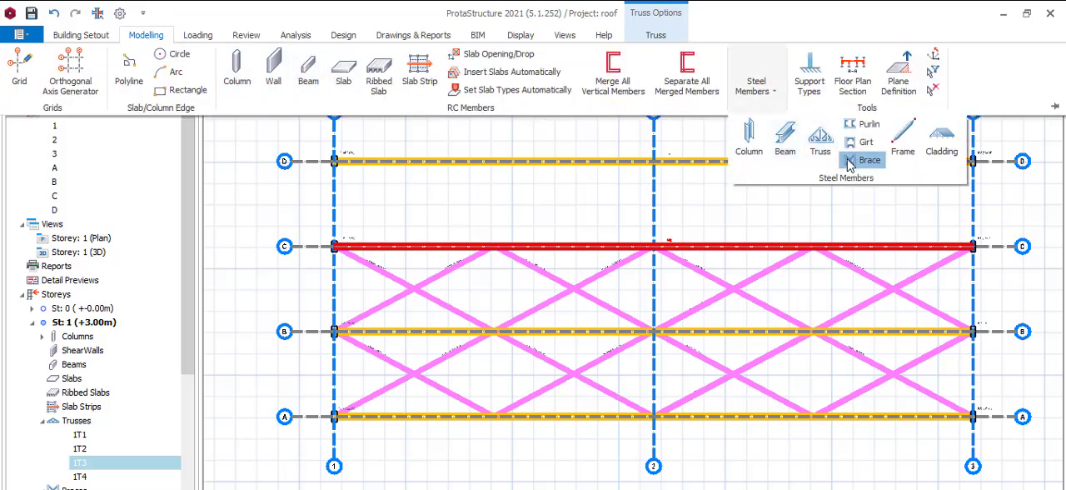
left_click(698, 244)
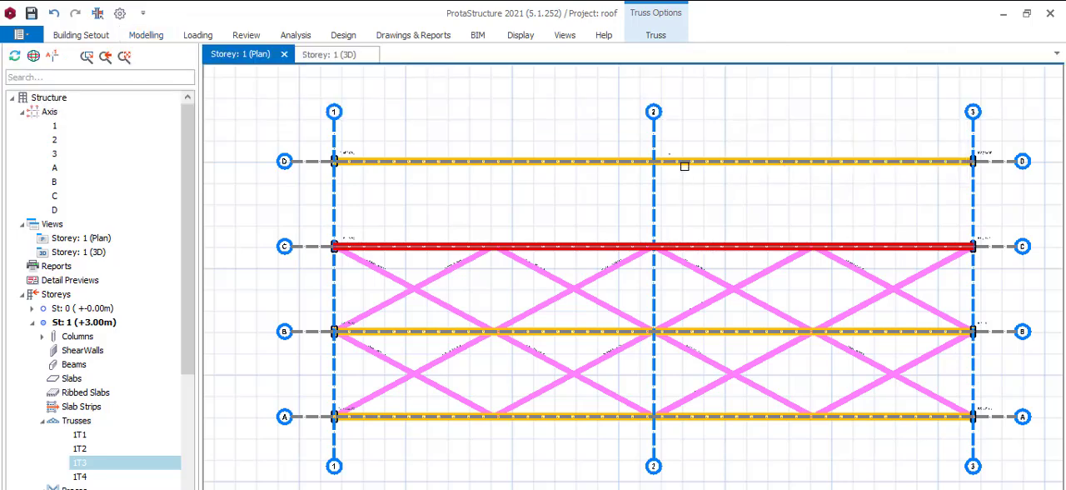
left_click(685, 163)
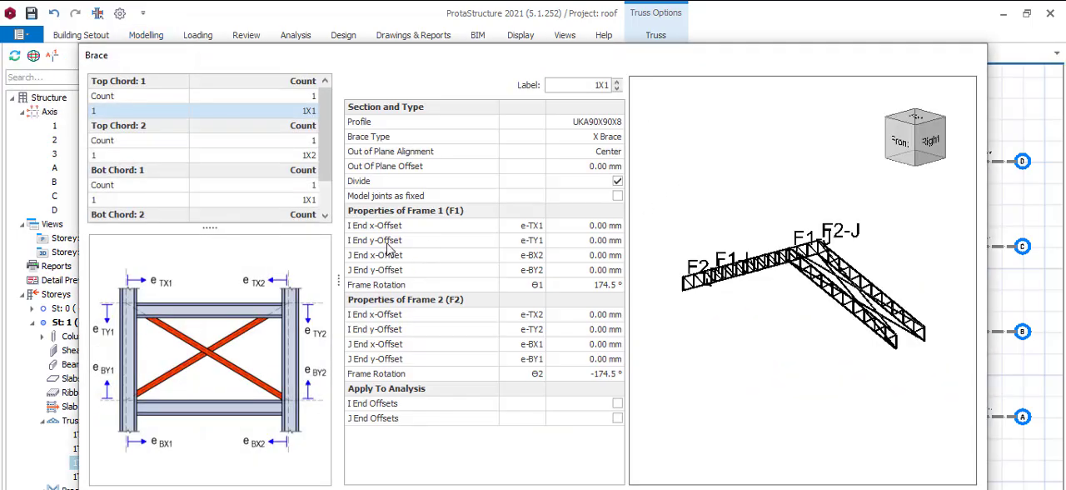
Step: Set the brace count to 2 for both Top Chord 1 and Top Chord 2 of the C–D bay
left_click(300, 98)
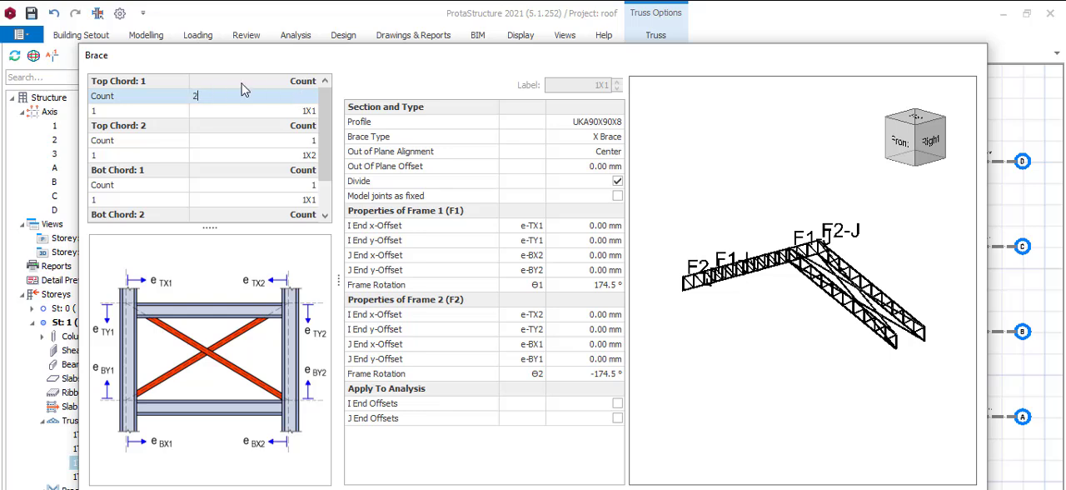
key("Return")
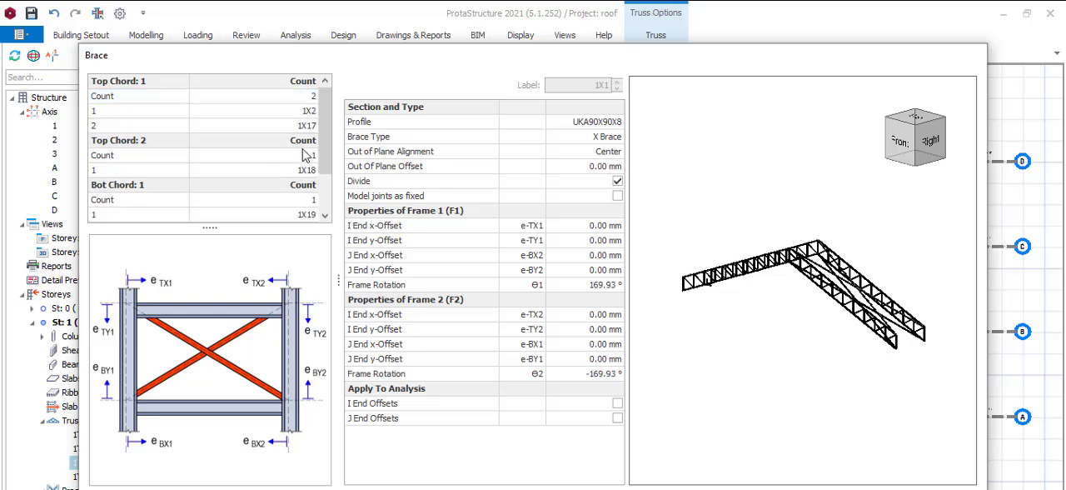
left_click(311, 155)
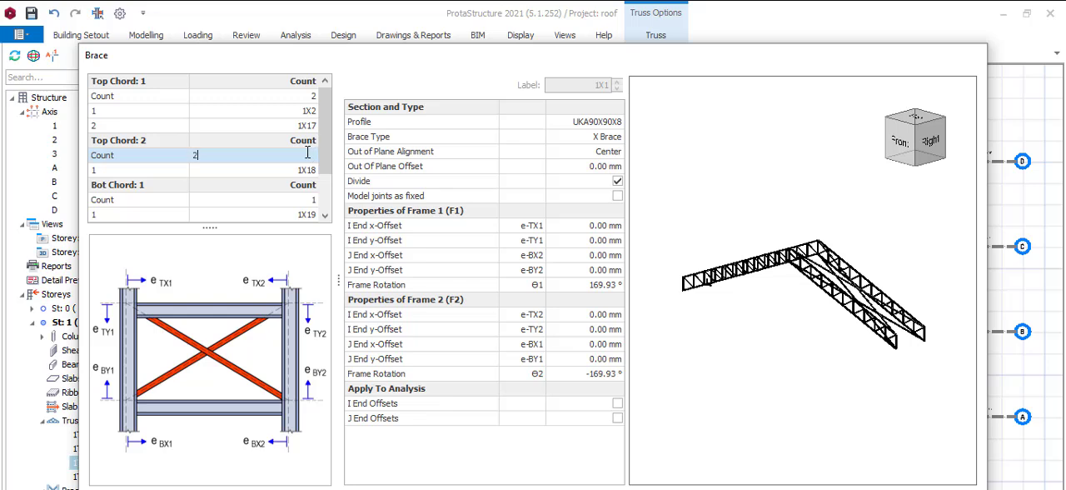
key("Return")
Step: Set the brace count to 2 for Bot Chord 1 and Bot Chord 2 and create the X braces between axes C and D
left_click(298, 214)
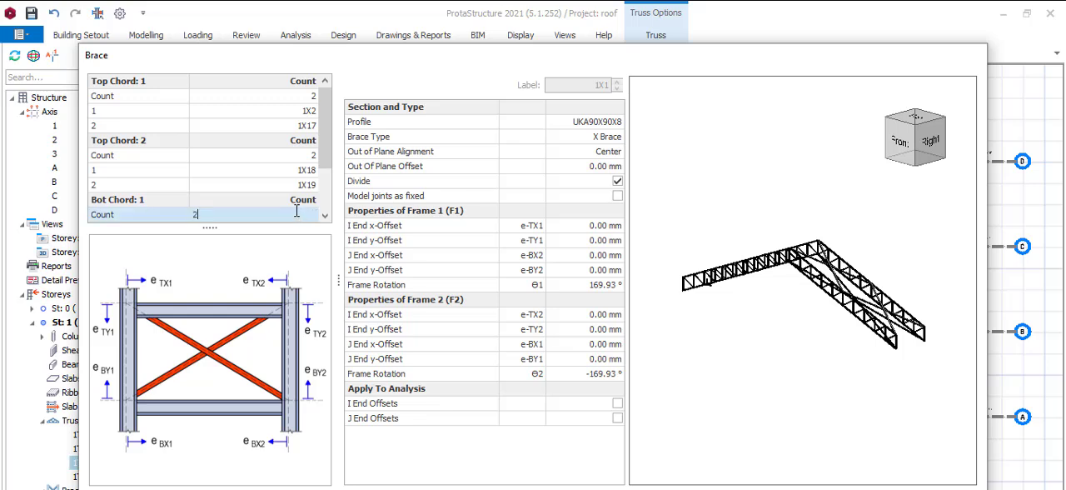
type("2")
left_click(325, 215)
scroll(324, 215, "down", 3)
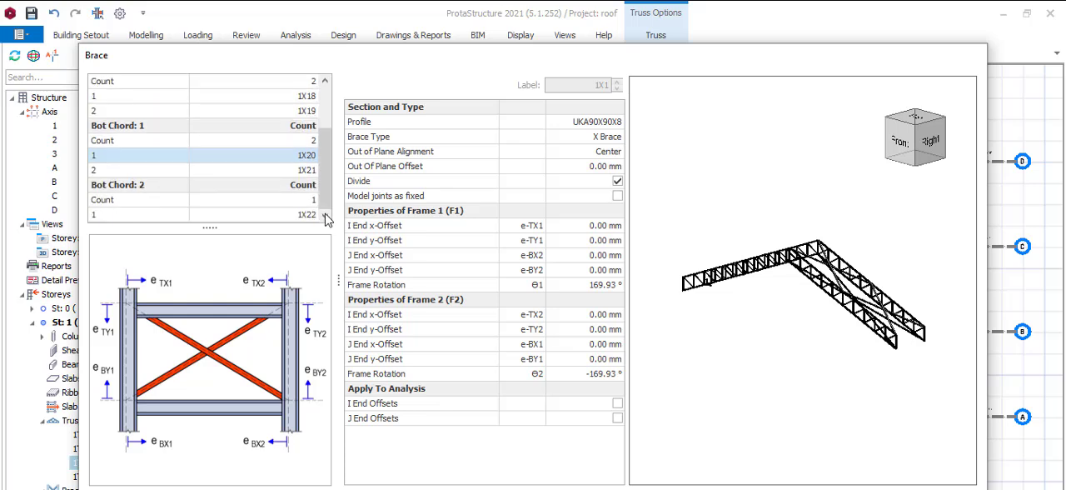
left_click(310, 200)
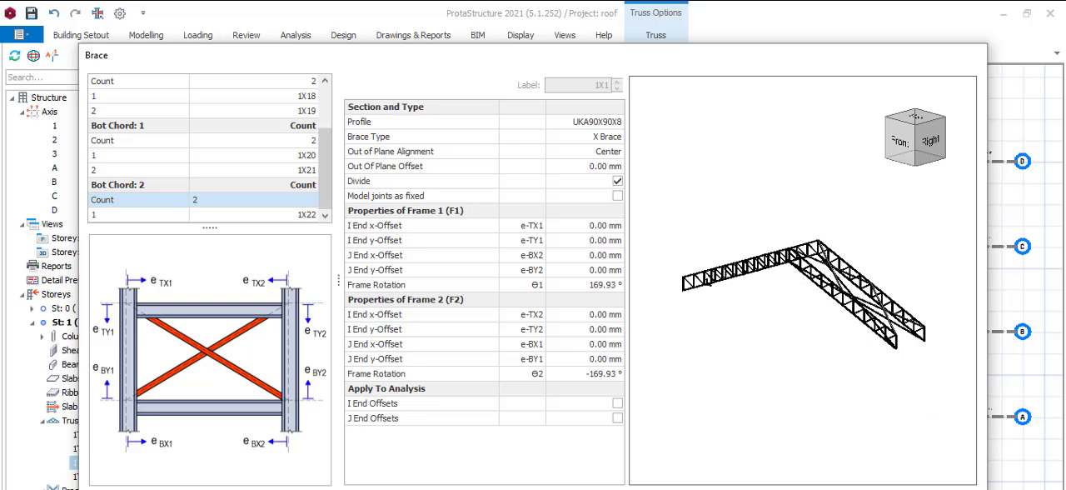
left_click(874, 488)
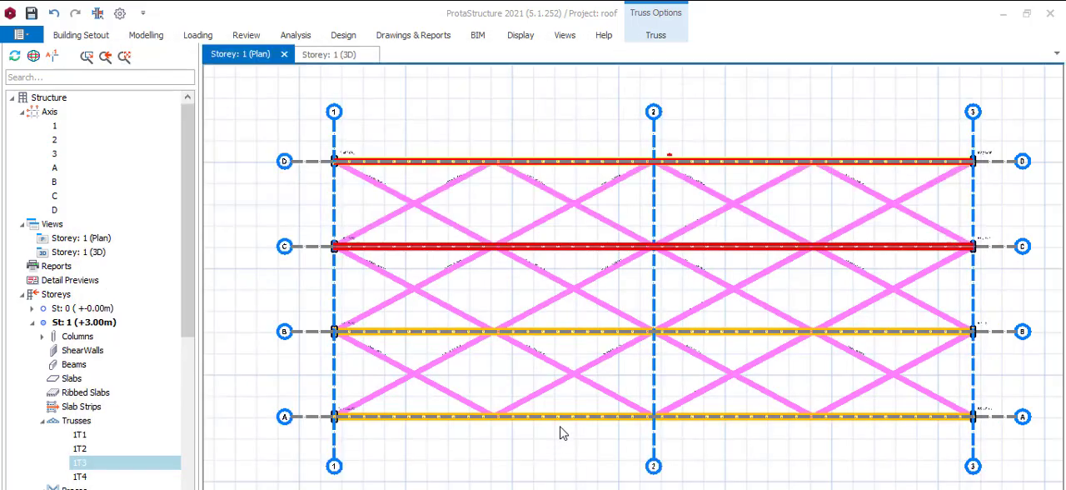
Step: Inspect the completed X bracing between the roof trusses in the Storey 1 3D view
scroll(633, 248, "down", 2)
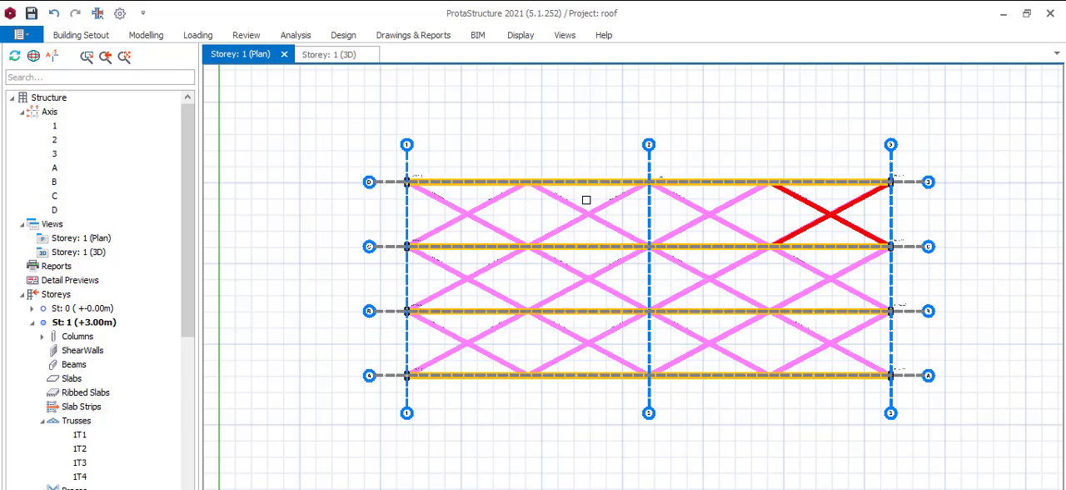
left_click(346, 55)
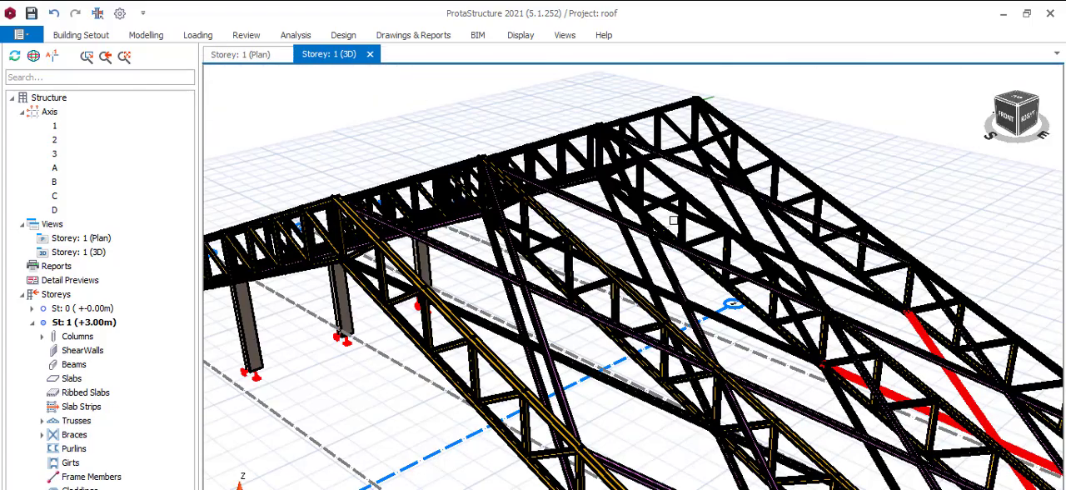
scroll(691, 237, "down", 3)
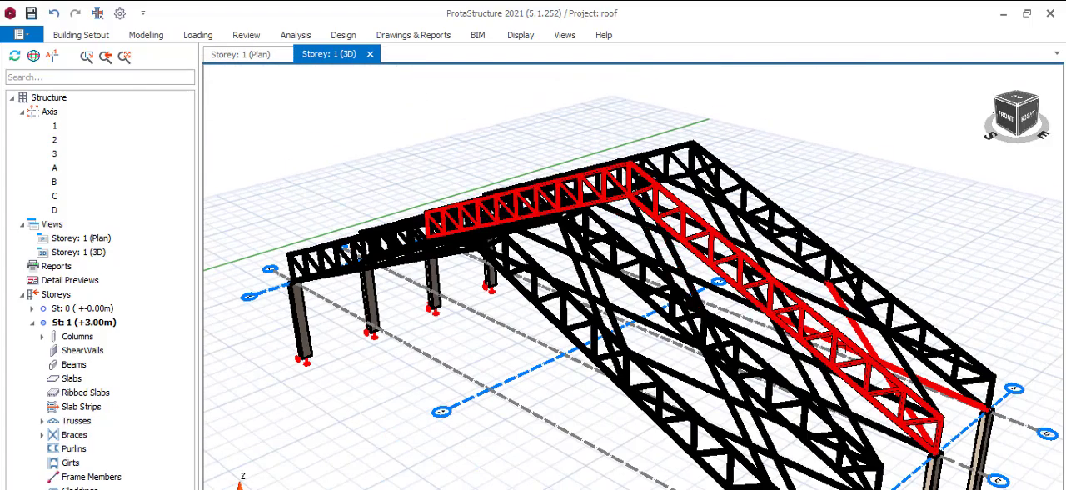
scroll(836, 320, "up", 2)
scroll(807, 243, "up", 5)
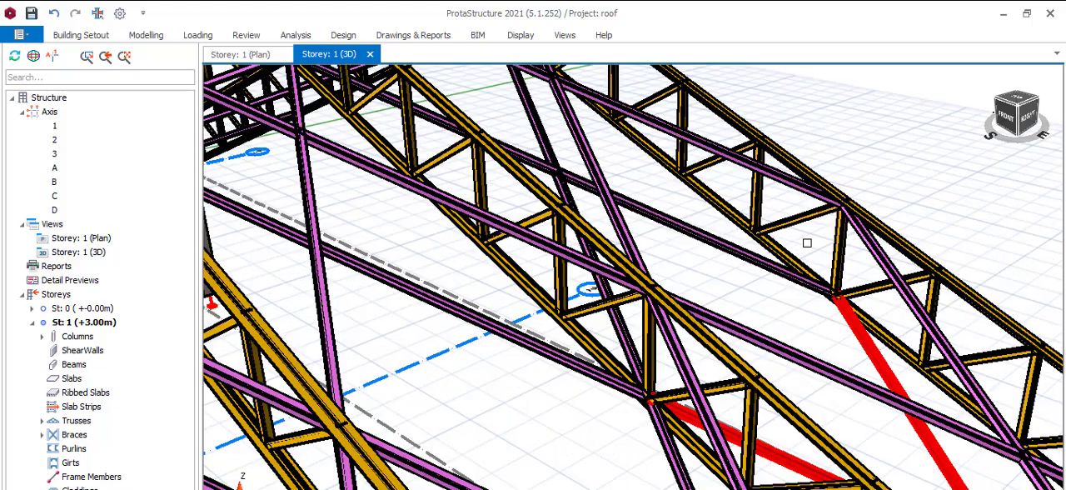
scroll(807, 243, "up", 2)
scroll(798, 243, "down", 4)
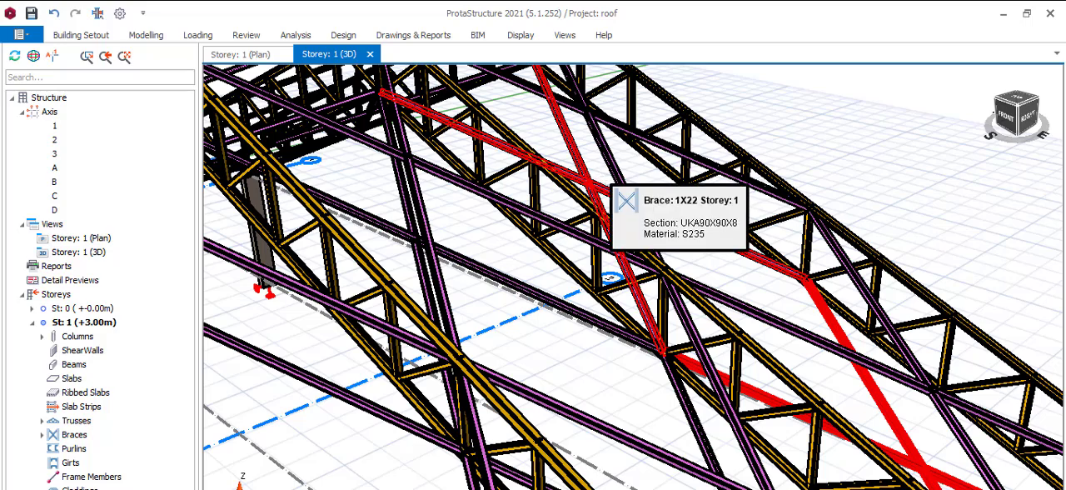
left_click(160, 39)
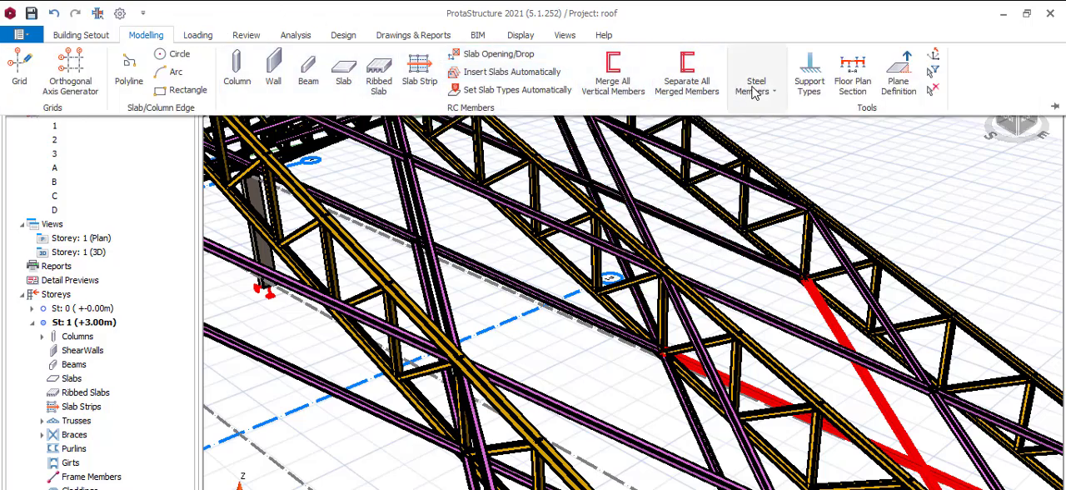
left_click(768, 91)
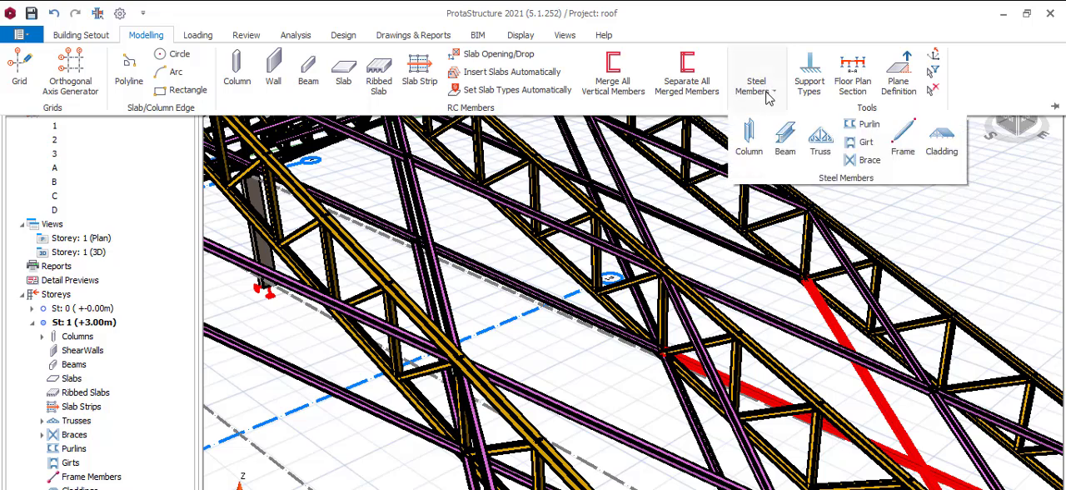
left_click(868, 125)
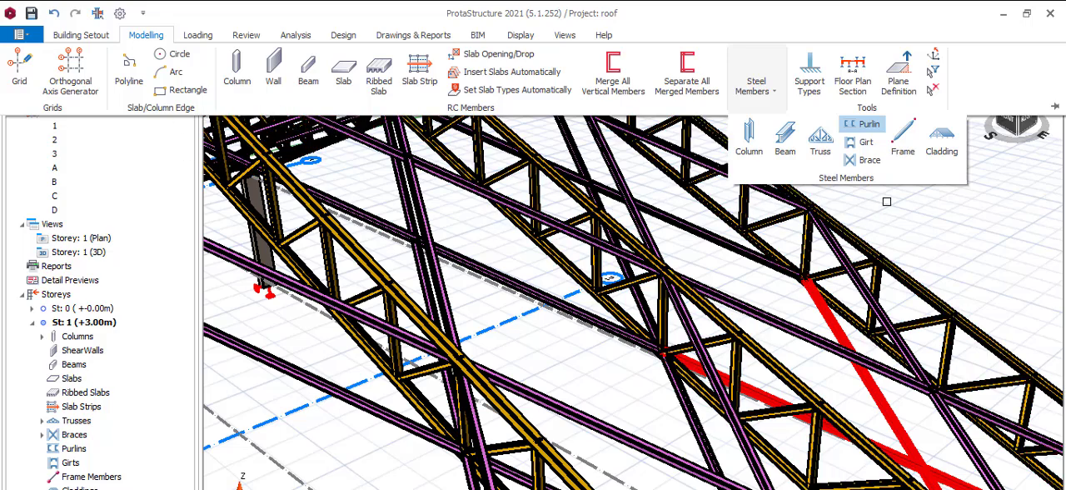
scroll(740, 272, "down", 3)
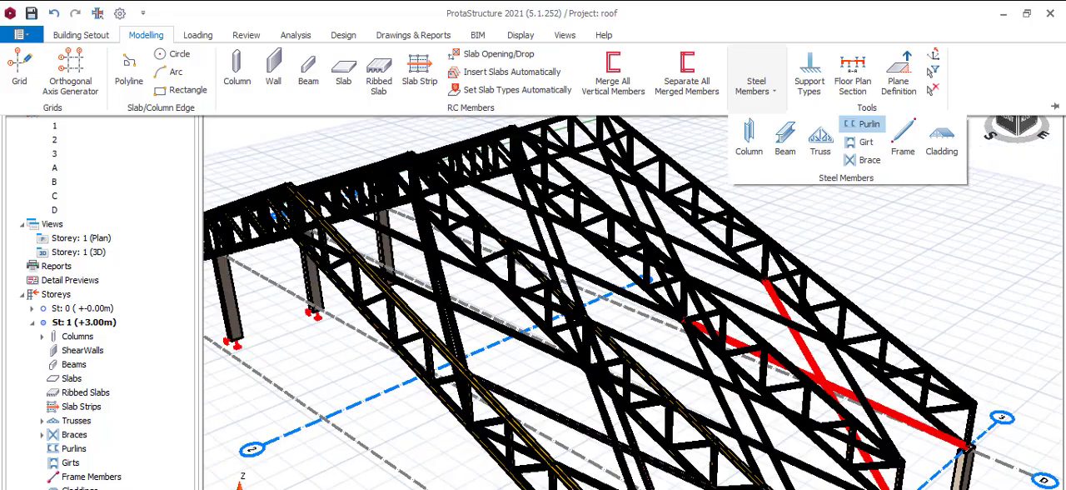
left_click(897, 224)
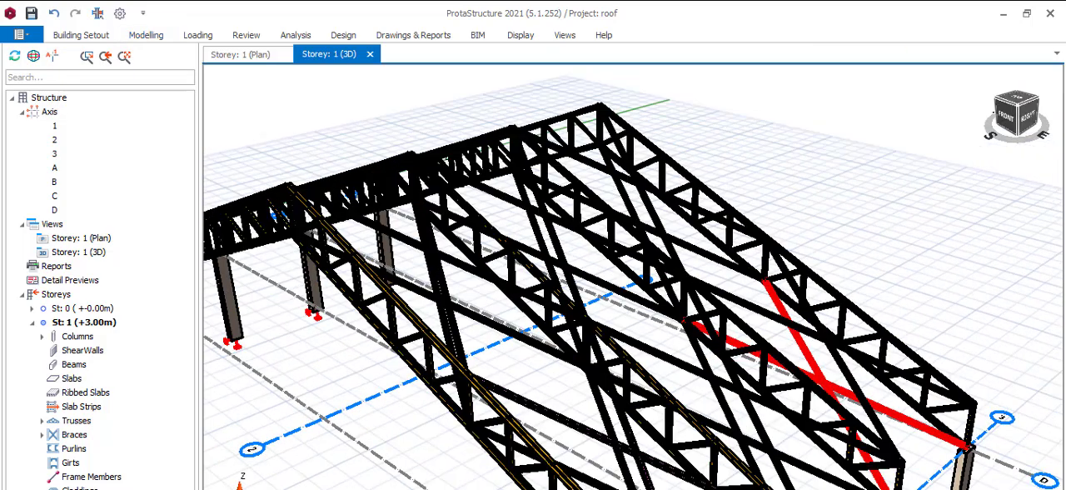
Step: Return to the Storey 1 plan and keep the Modelling ribbon permanently expanded
left_click(258, 58)
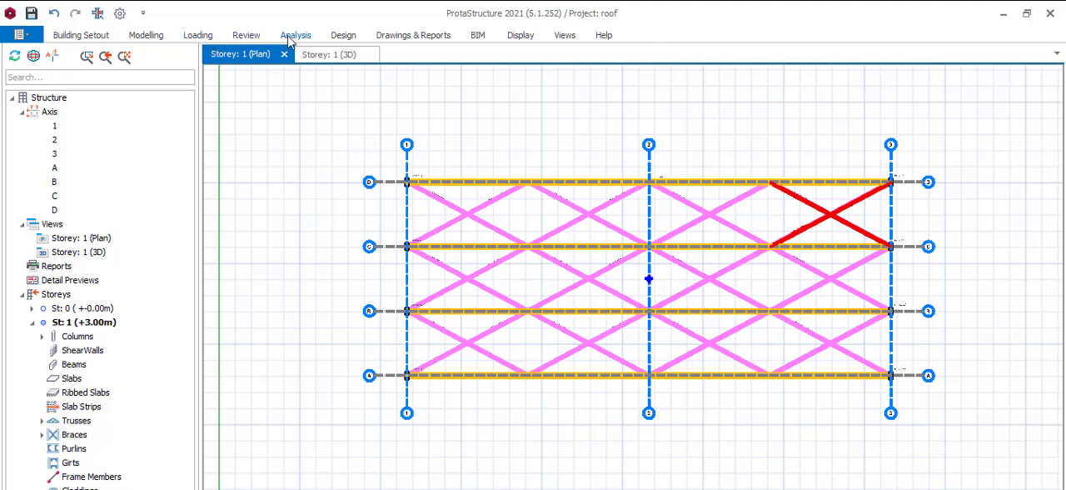
left_click(151, 37)
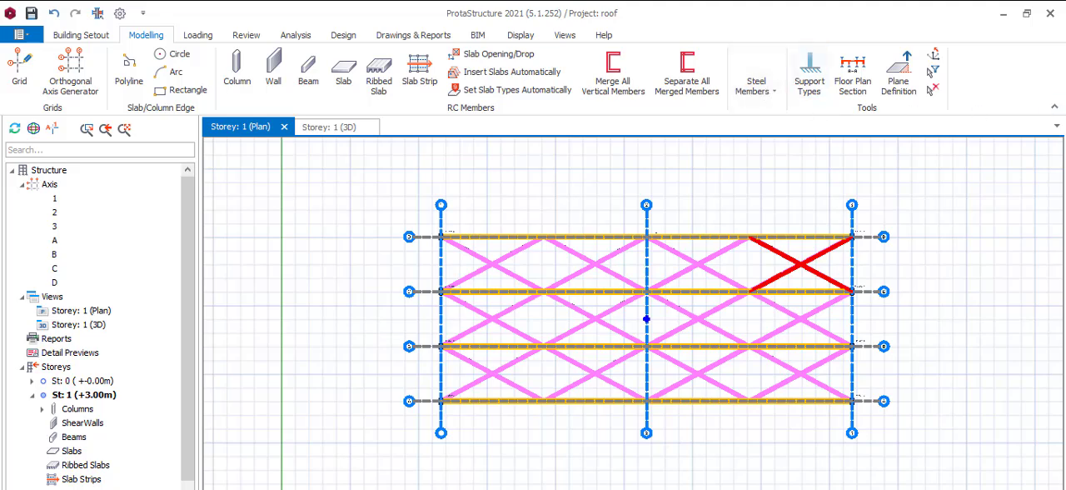
left_click(1053, 109)
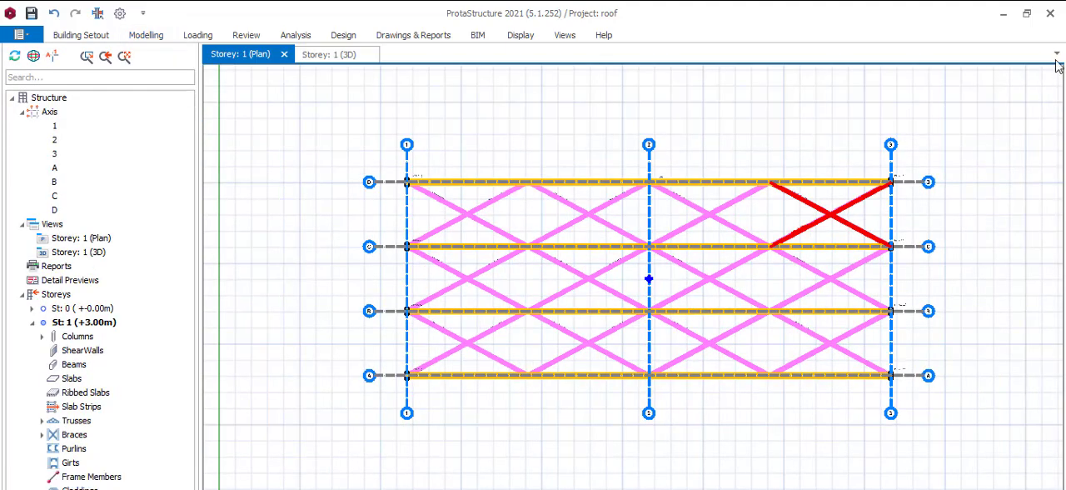
left_click(1055, 53)
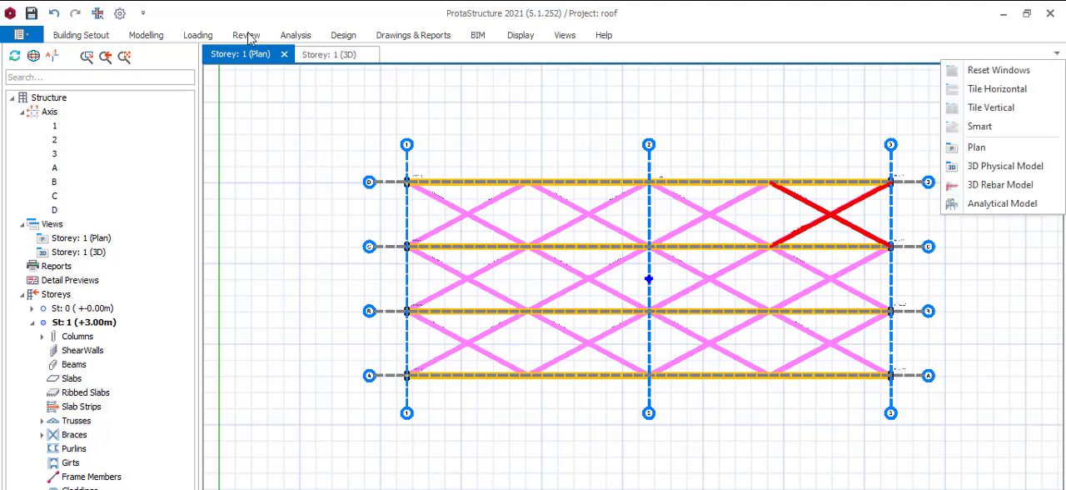
left_click(163, 37)
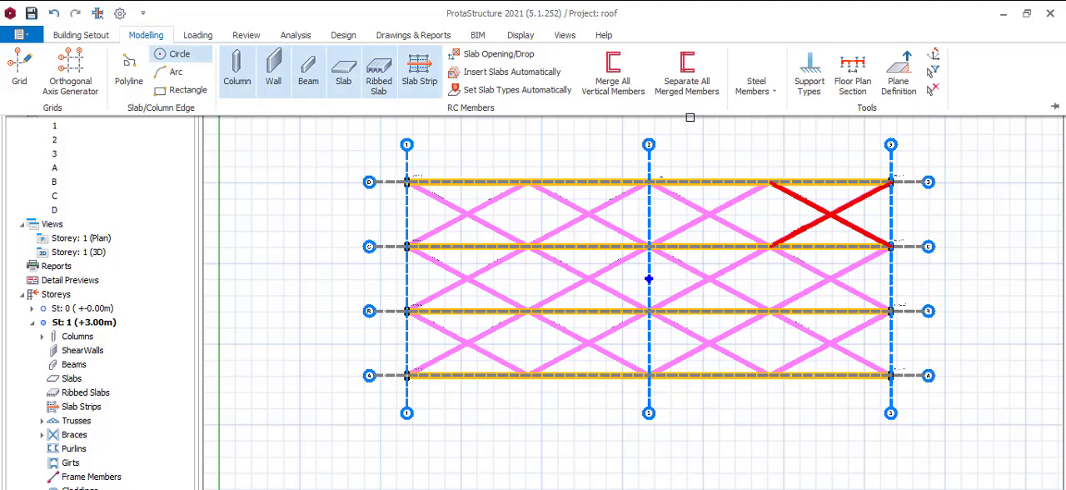
left_click(1053, 106)
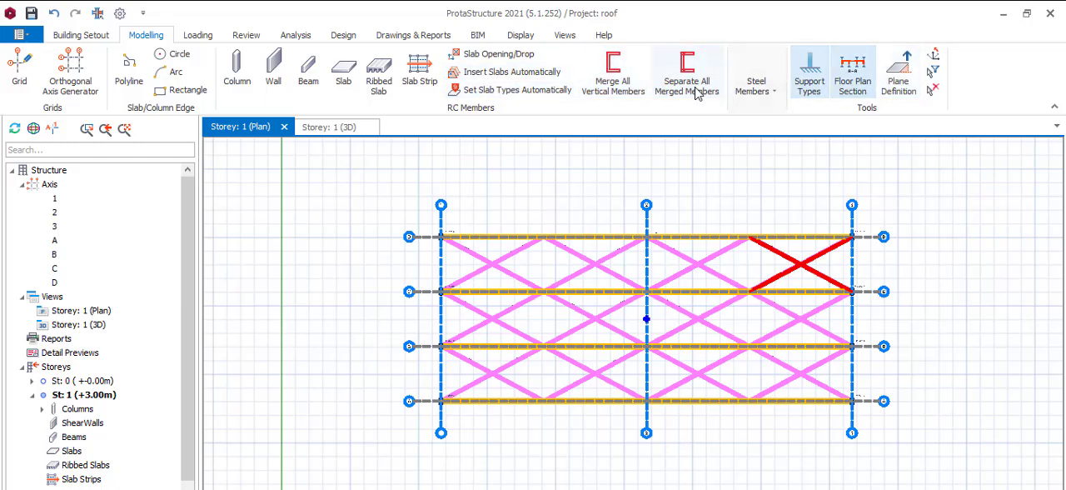
left_click(773, 98)
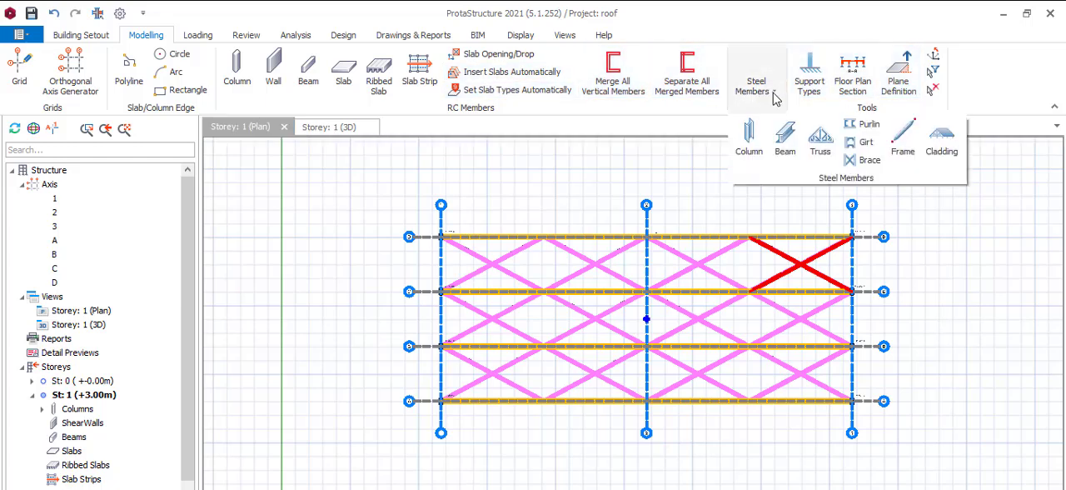
left_click(862, 124)
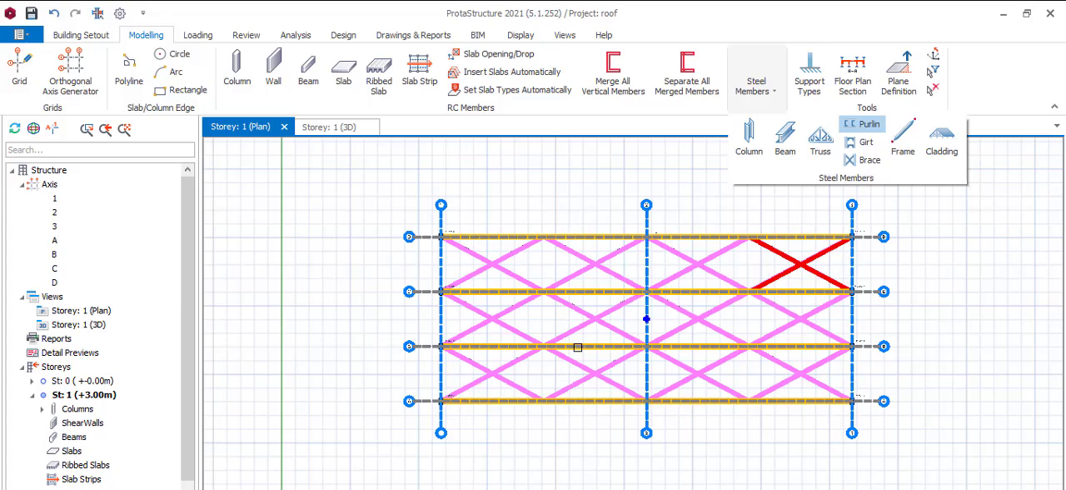
left_click(586, 237)
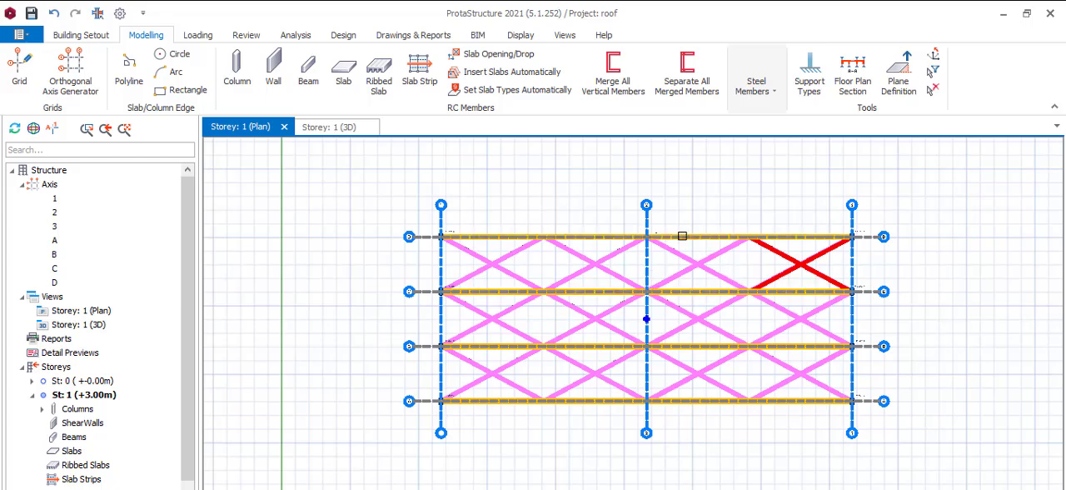
left_click(774, 96)
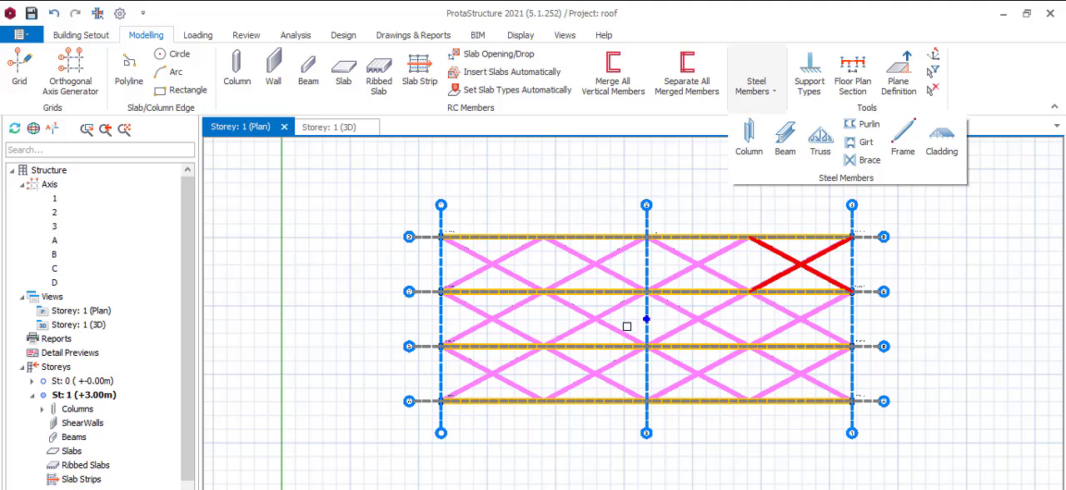
scroll(609, 236, "up", 3)
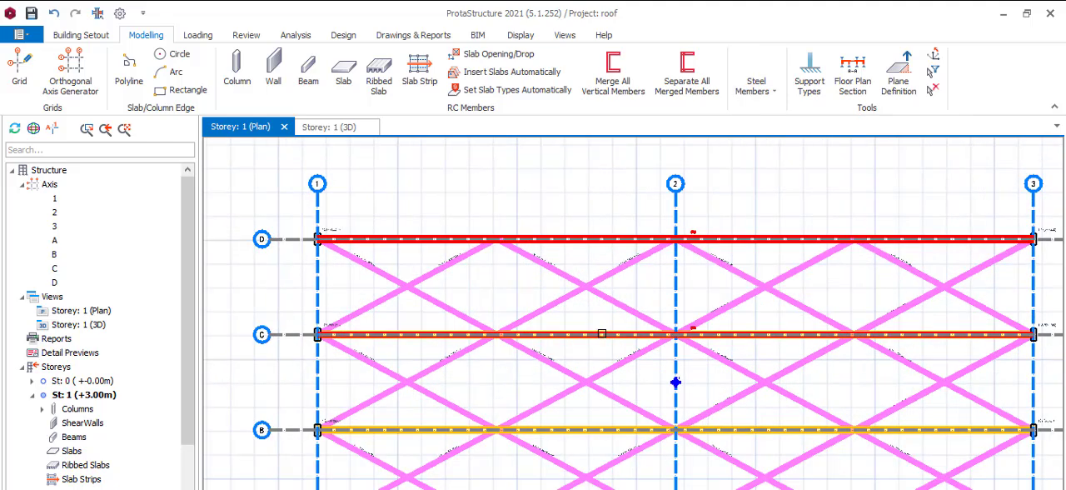
left_click(609, 333)
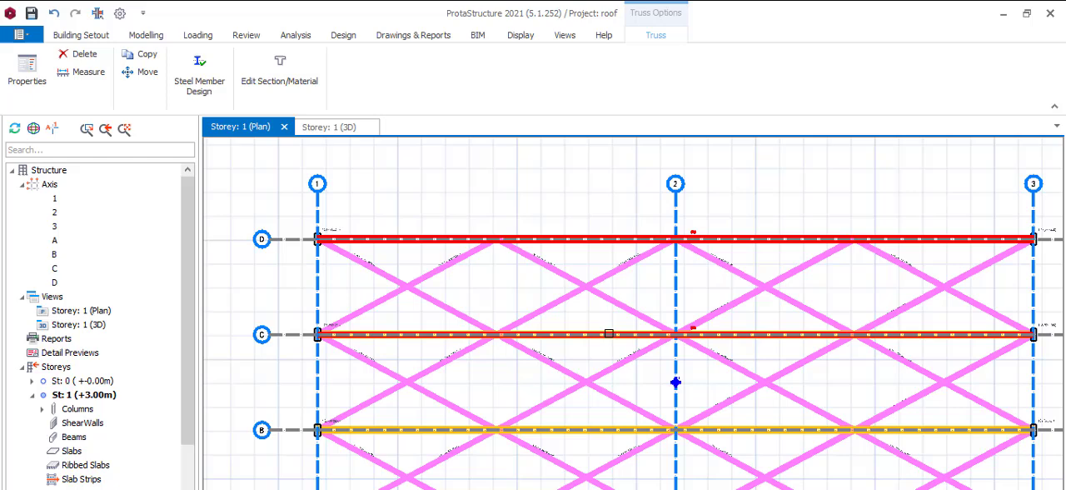
left_click(618, 243)
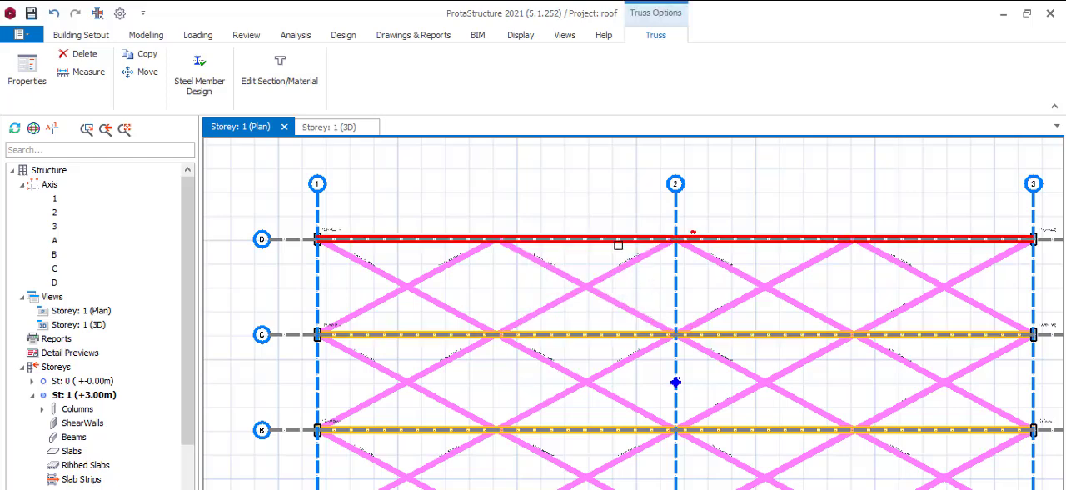
Step: Switch to the Storey 1 3D view
left_click(329, 126)
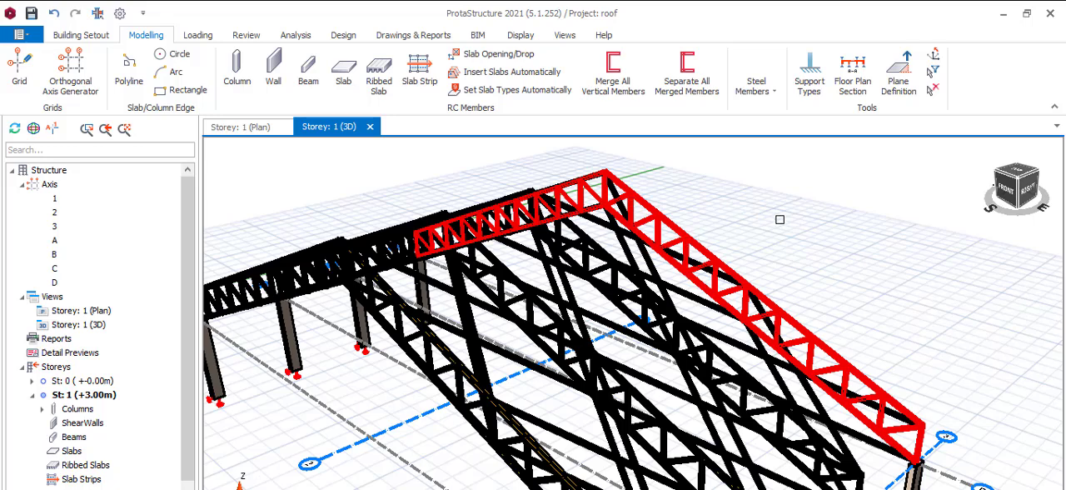
left_click(759, 93)
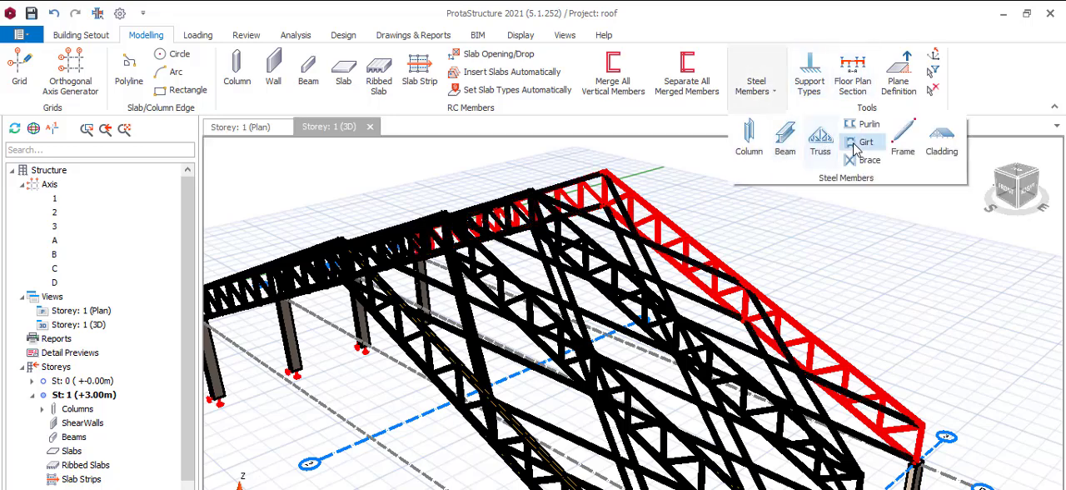
left_click(864, 123)
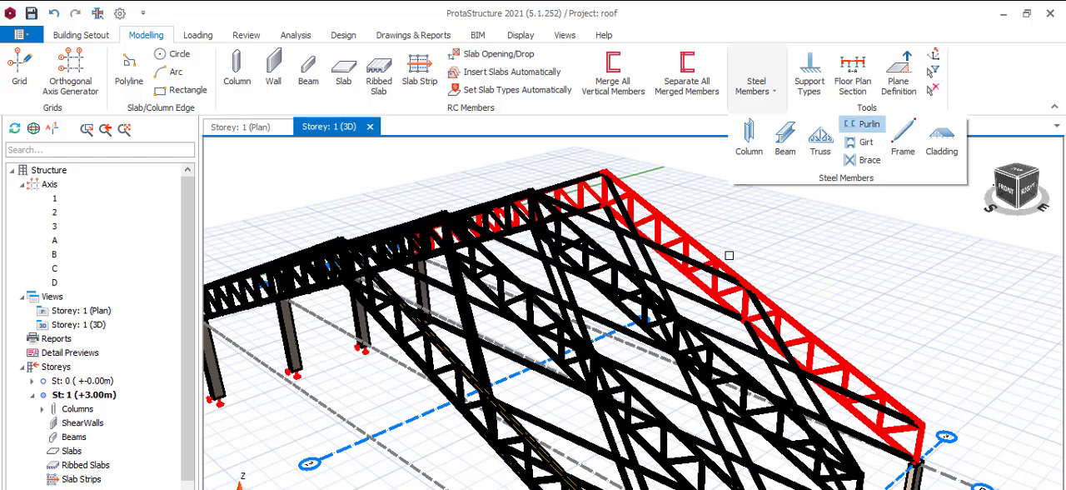
left_click(681, 232)
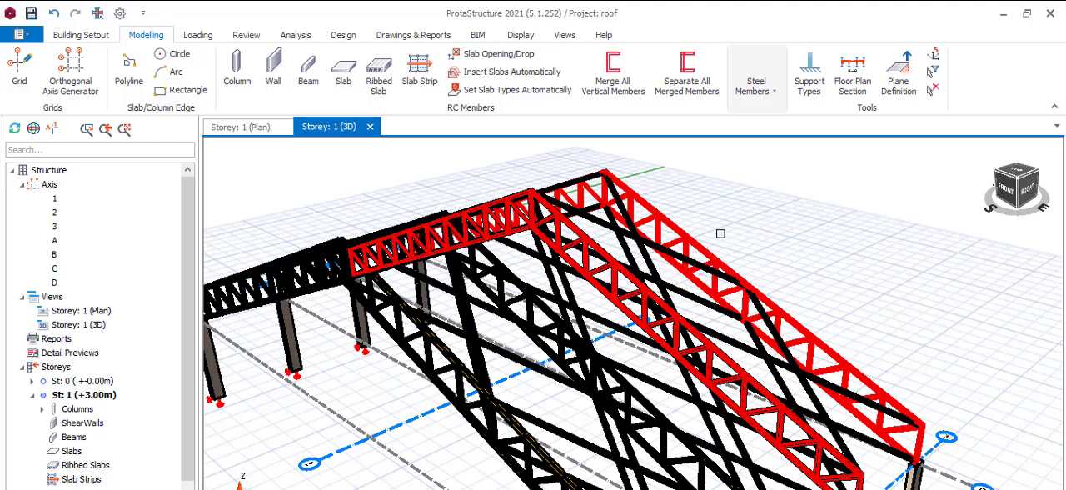
right_click(707, 202)
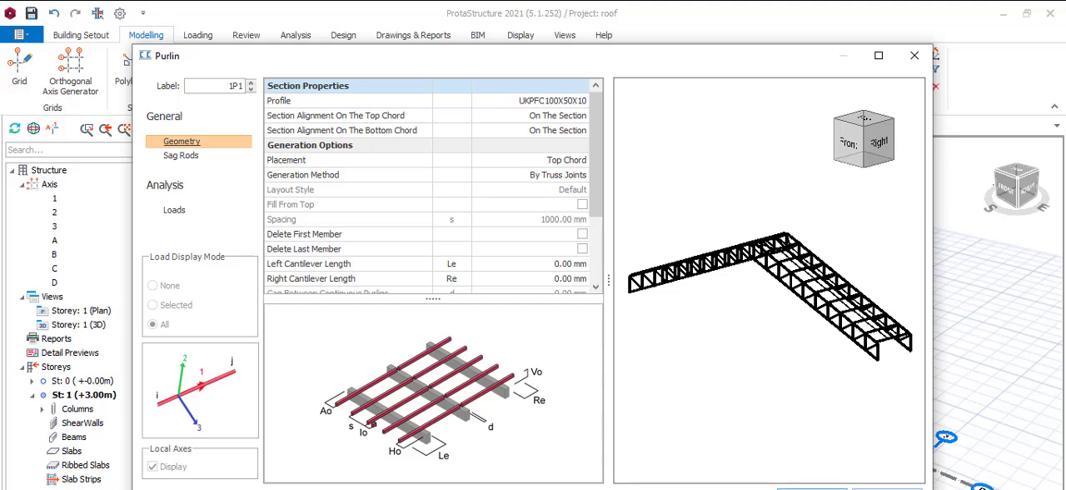
left_click(812, 489)
key("Escape")
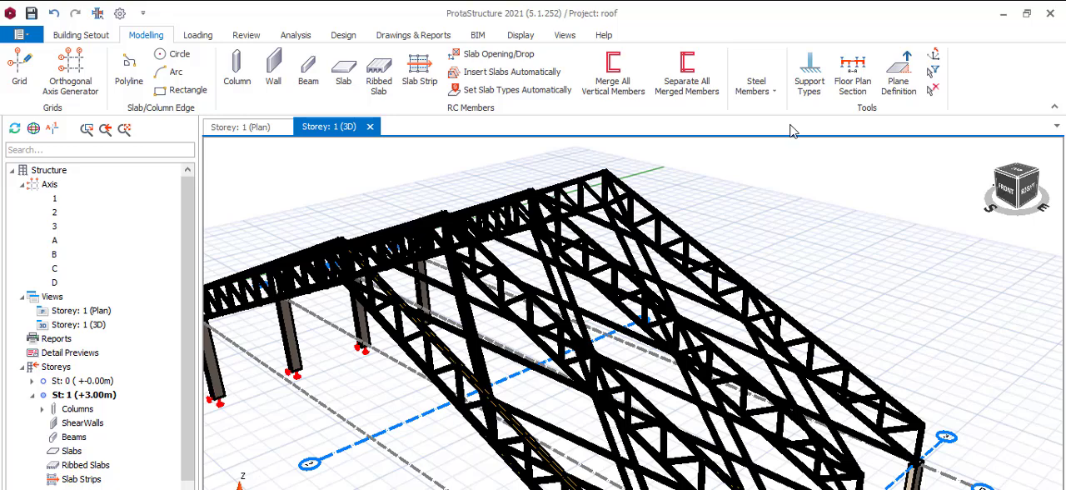
Step: Add UKPFC100X50X10 purlins on the top chords across all four roof trusses, generated by truss joints
left_click(771, 94)
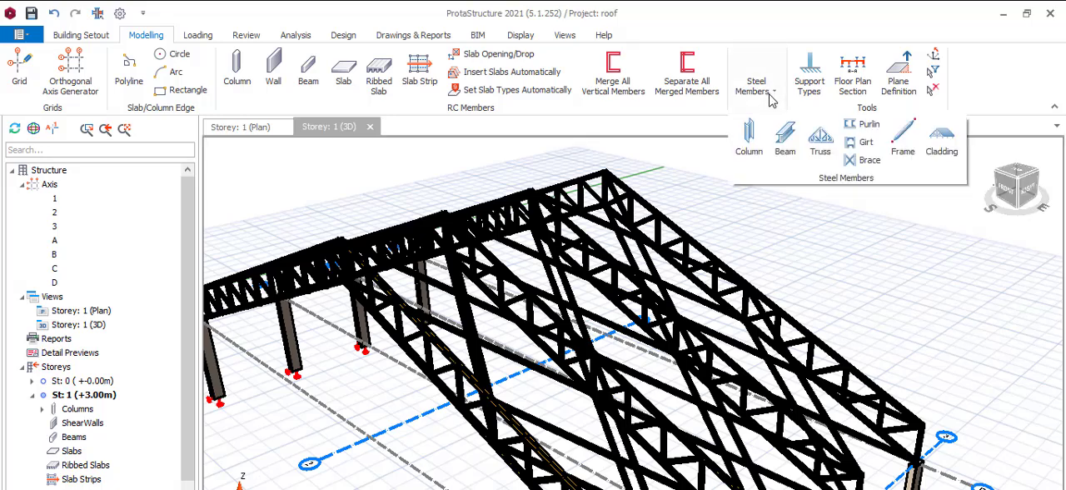
left_click(869, 125)
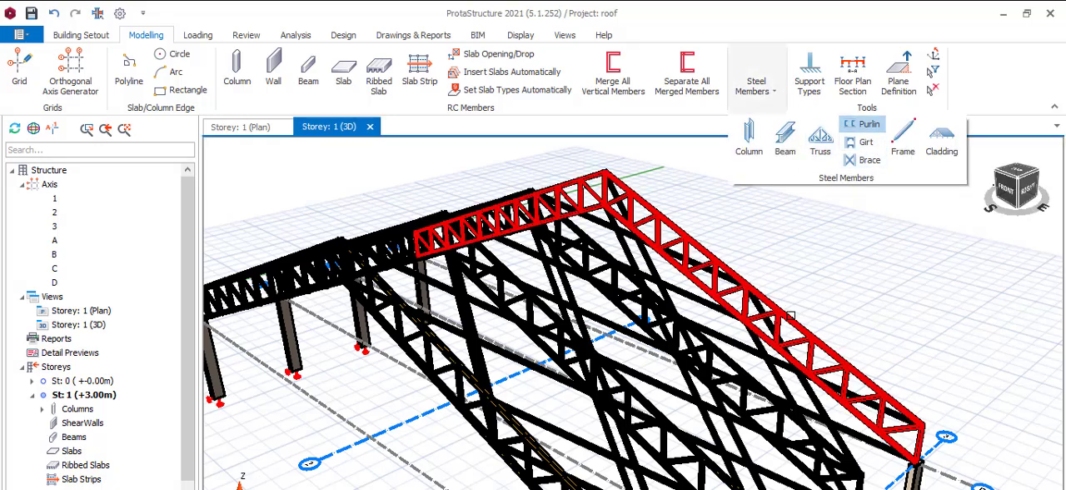
left_click(651, 376)
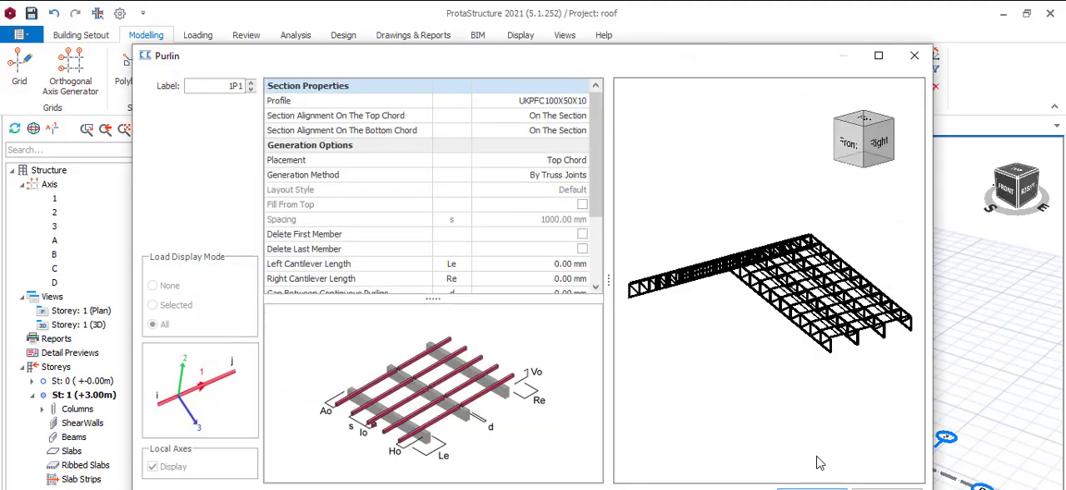
left_click(811, 488)
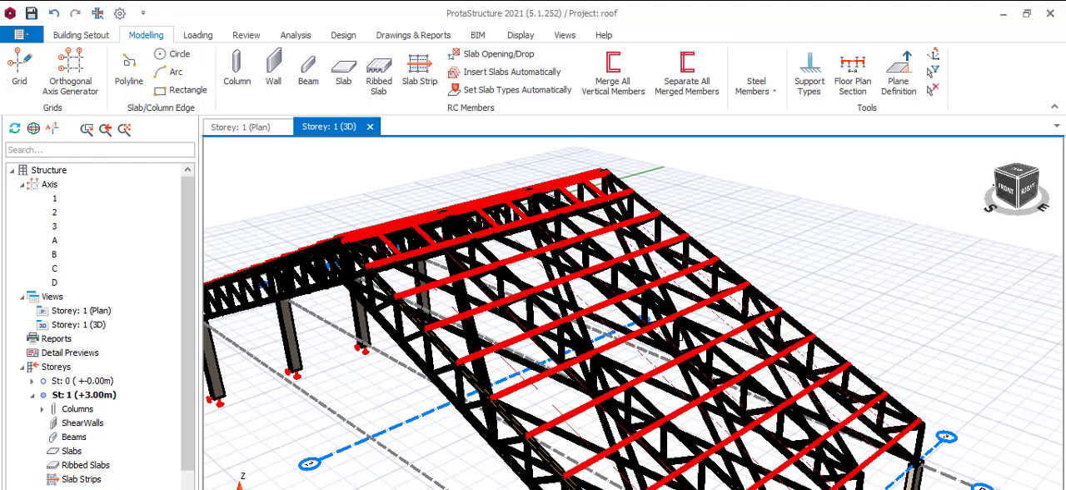
Step: Inspect the purlins along both roof slopes and their seating on the truss top chords
scroll(732, 321, "down", 2)
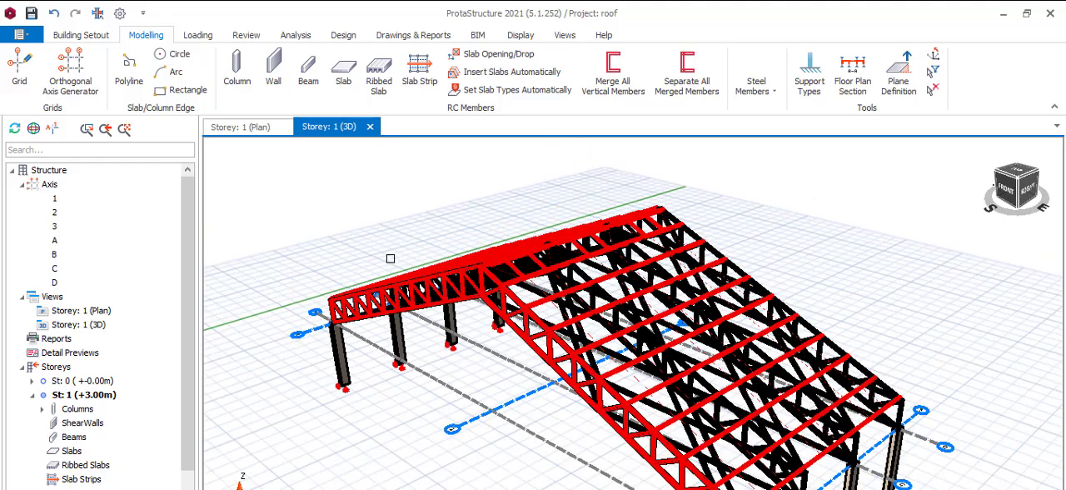
scroll(390, 258, "up", 4)
scroll(621, 217, "up", 5)
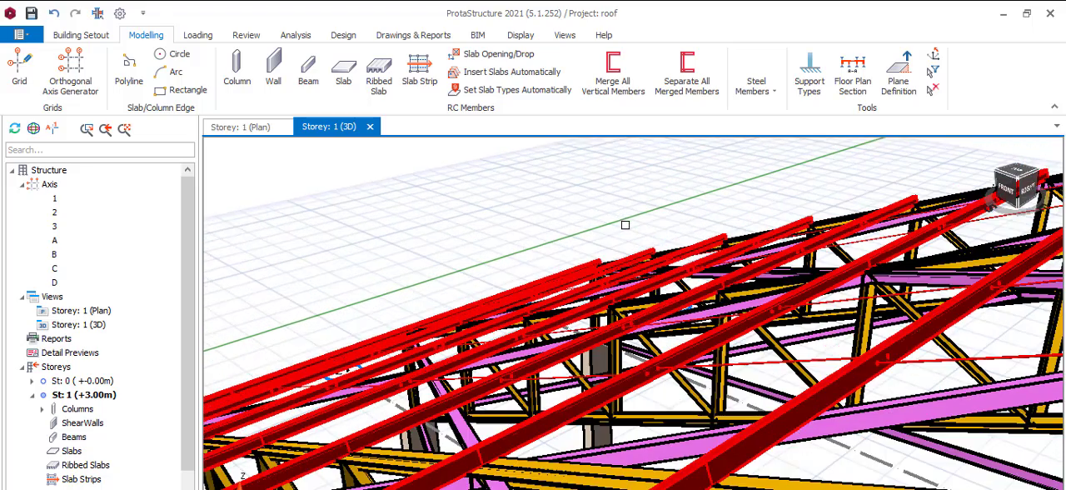
scroll(600, 254, "down", 2)
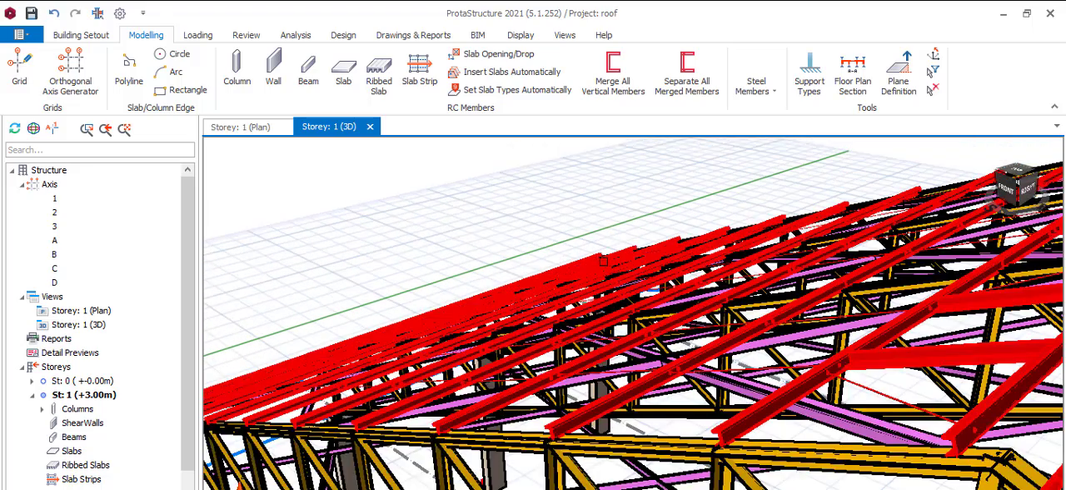
scroll(606, 263, "down", 2)
scroll(790, 360, "down", 2)
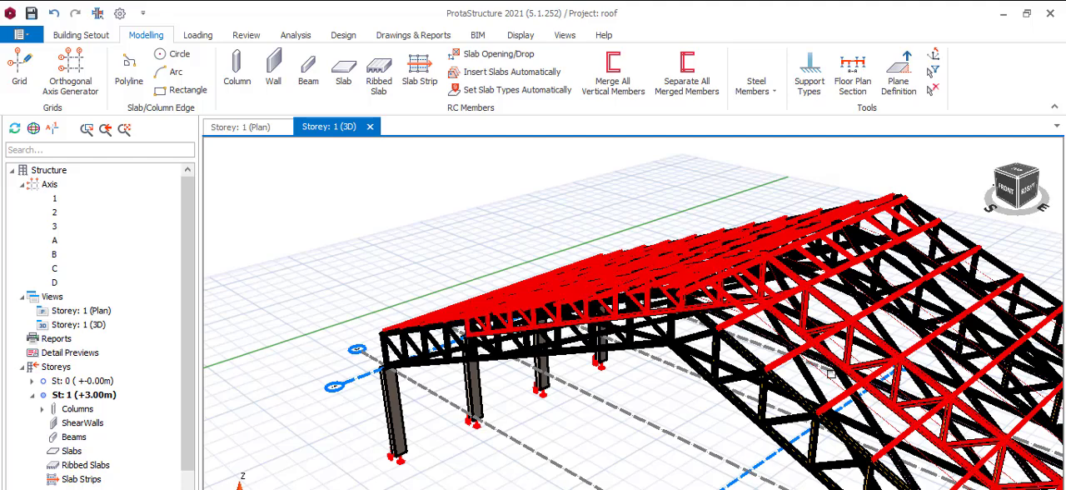
scroll(633, 321, "down", 2)
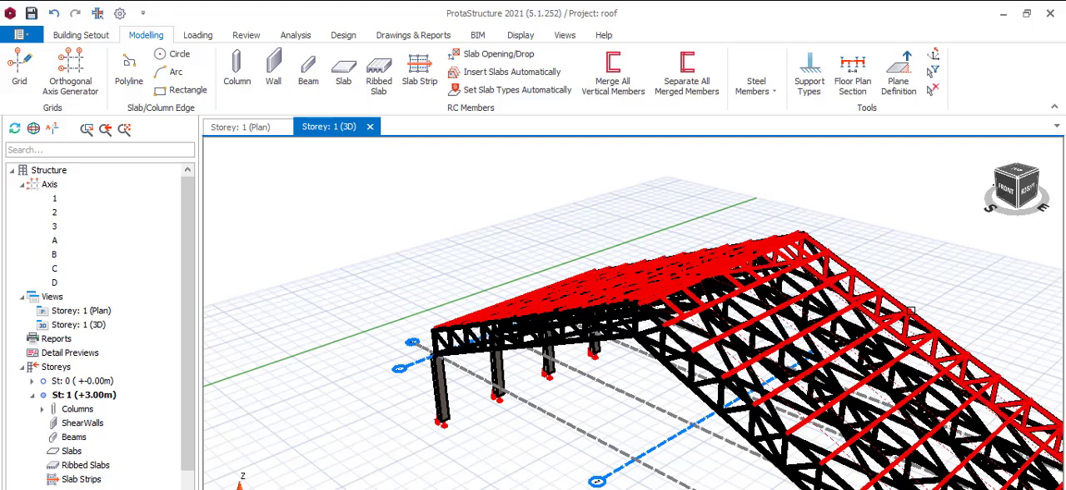
scroll(896, 328, "up", 2)
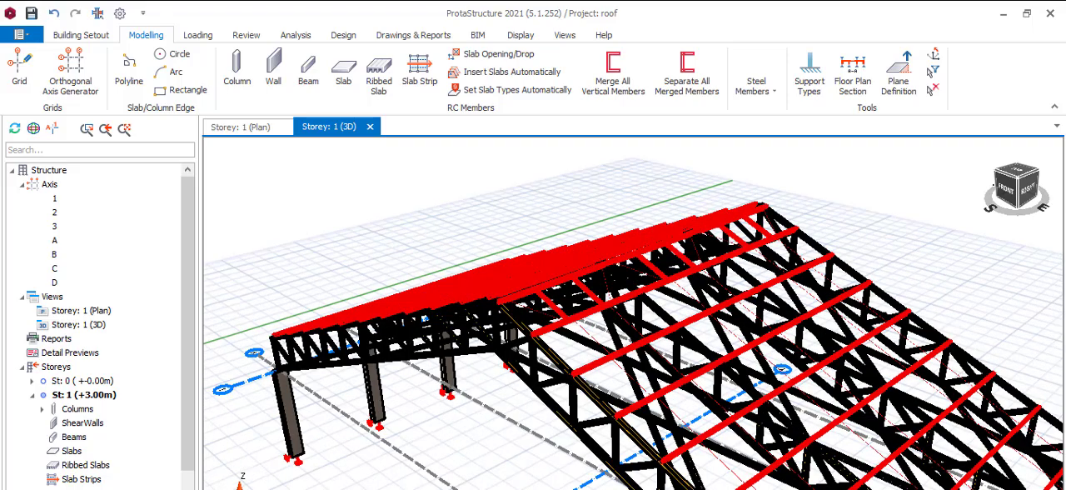
scroll(896, 328, "up", 2)
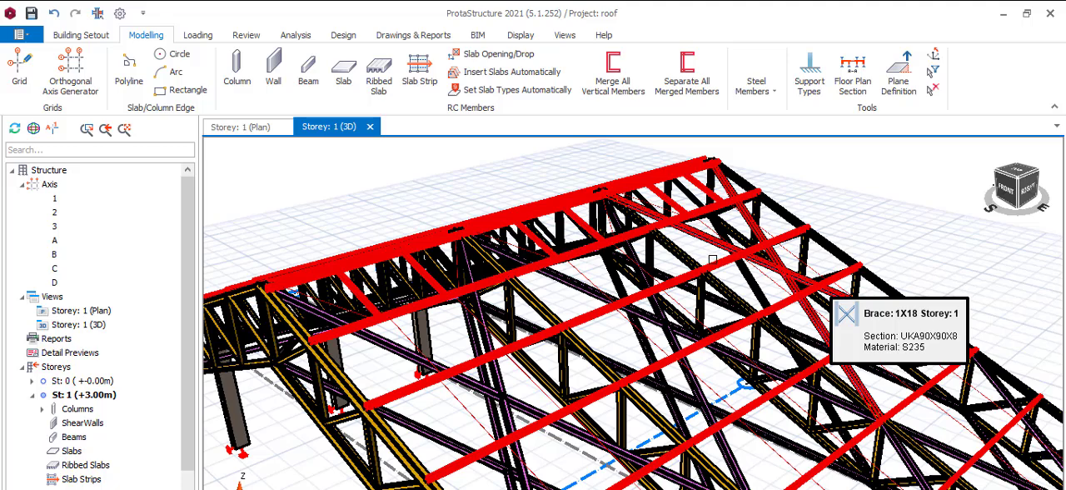
scroll(712, 259, "down", 1)
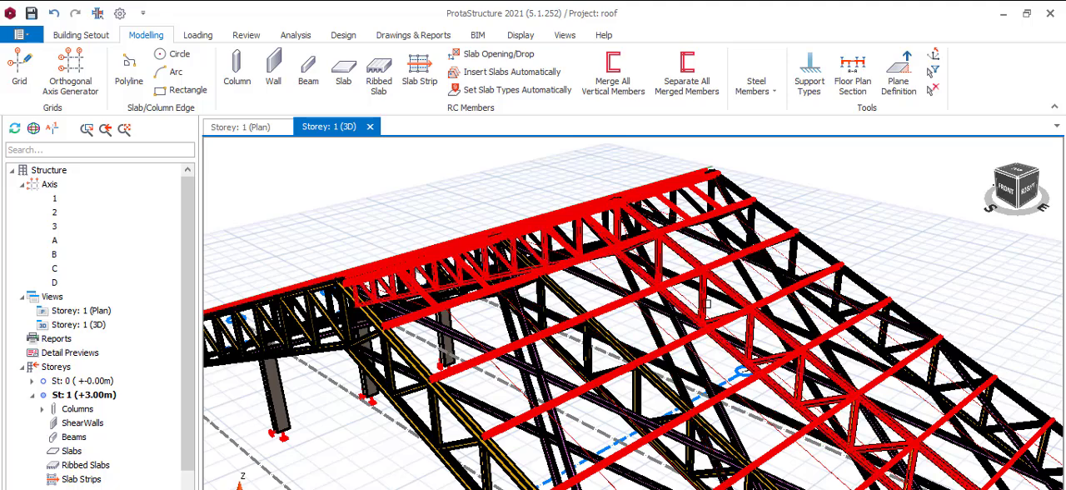
scroll(625, 255, "down", 5)
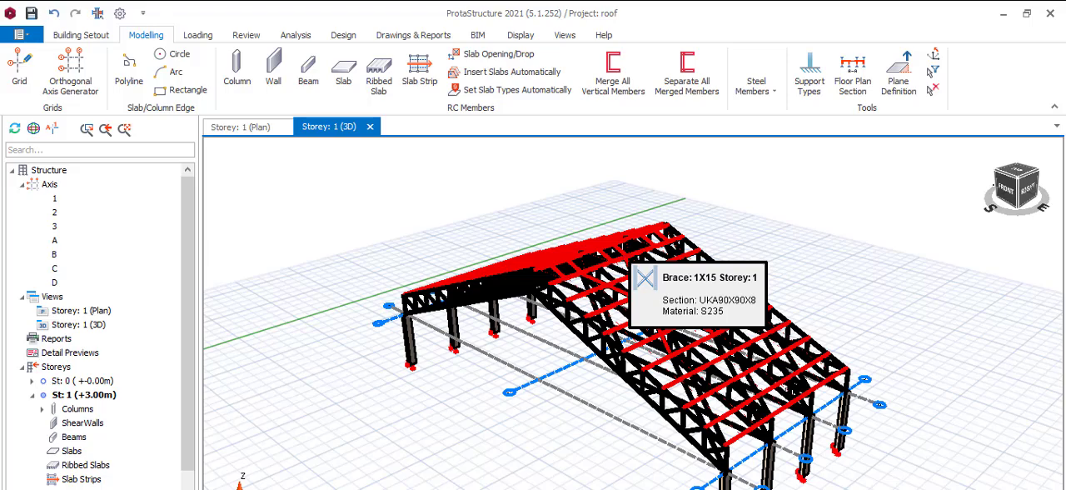
scroll(754, 357, "up", 2)
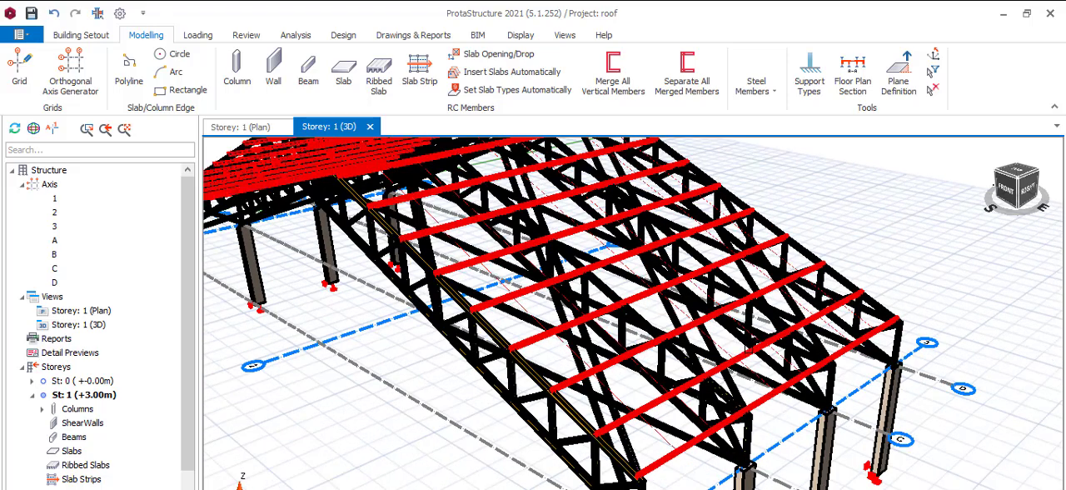
scroll(739, 287, "down", 1)
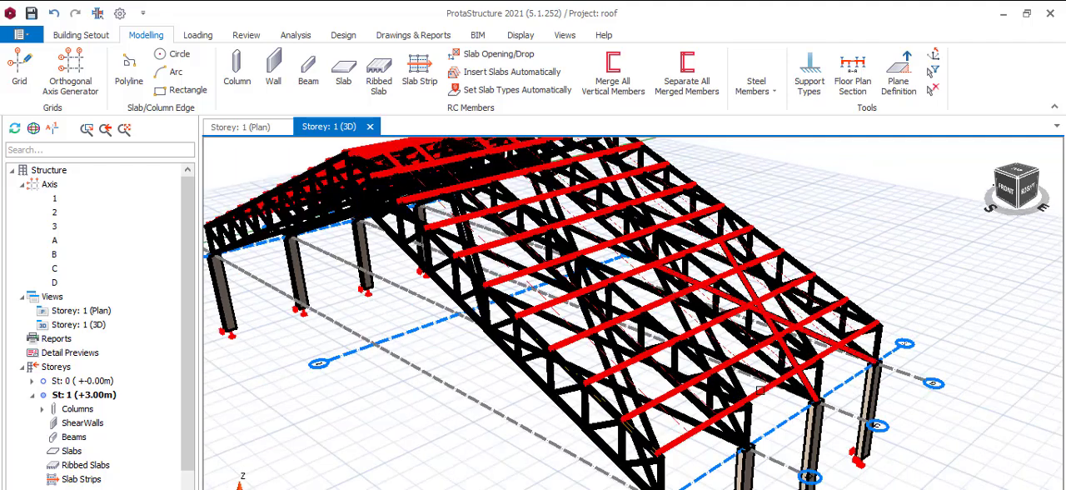
scroll(760, 390, "down", 1)
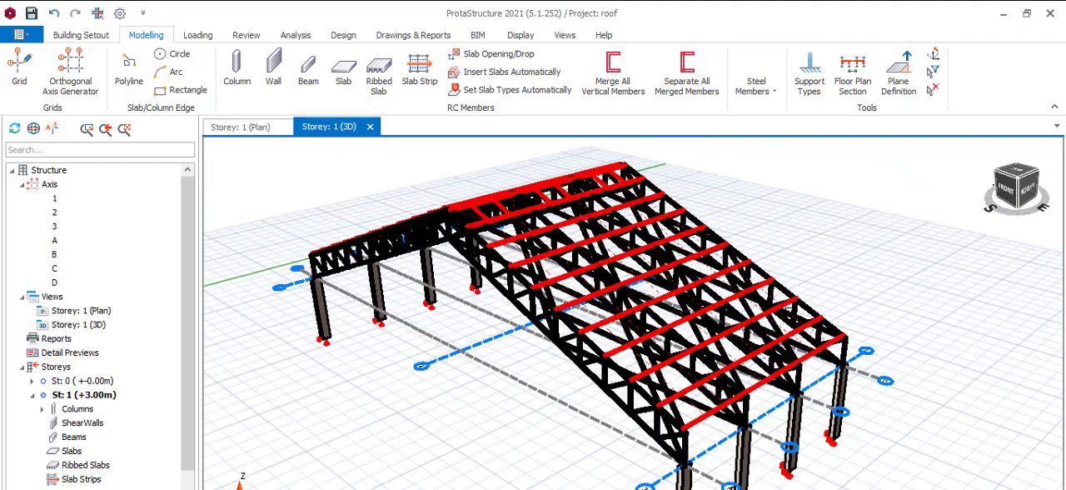
scroll(799, 353, "down", 1)
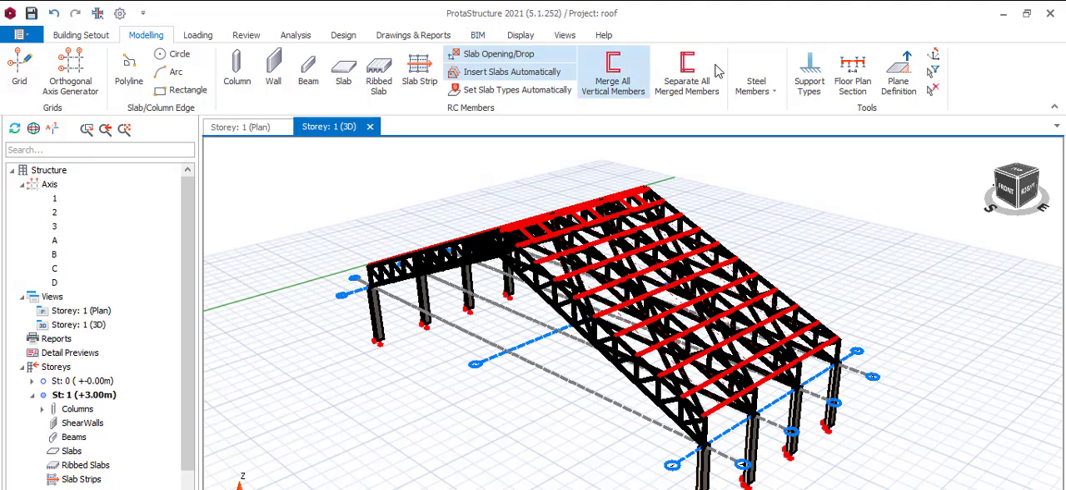
Step: Create steel cladding over the roof purlins with the default geometry
left_click(770, 93)
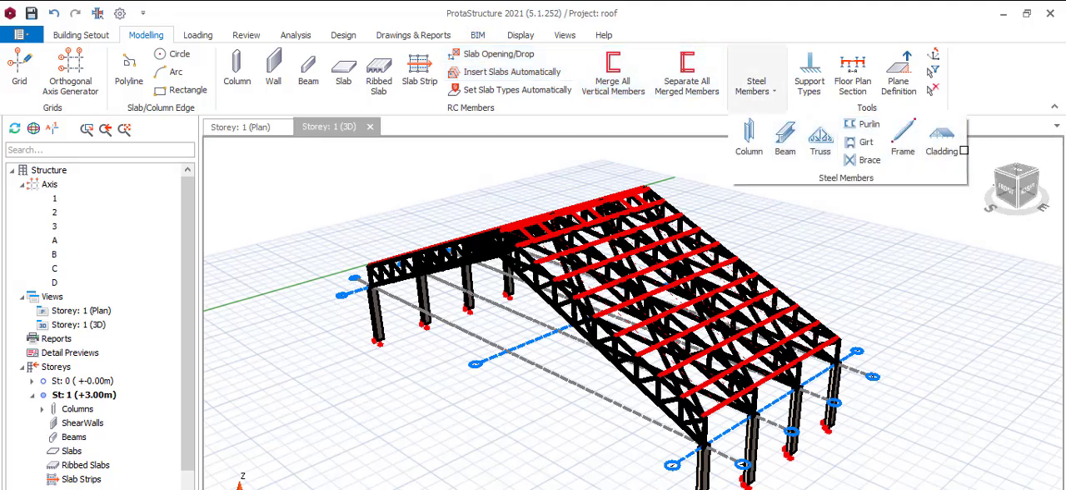
left_click(944, 148)
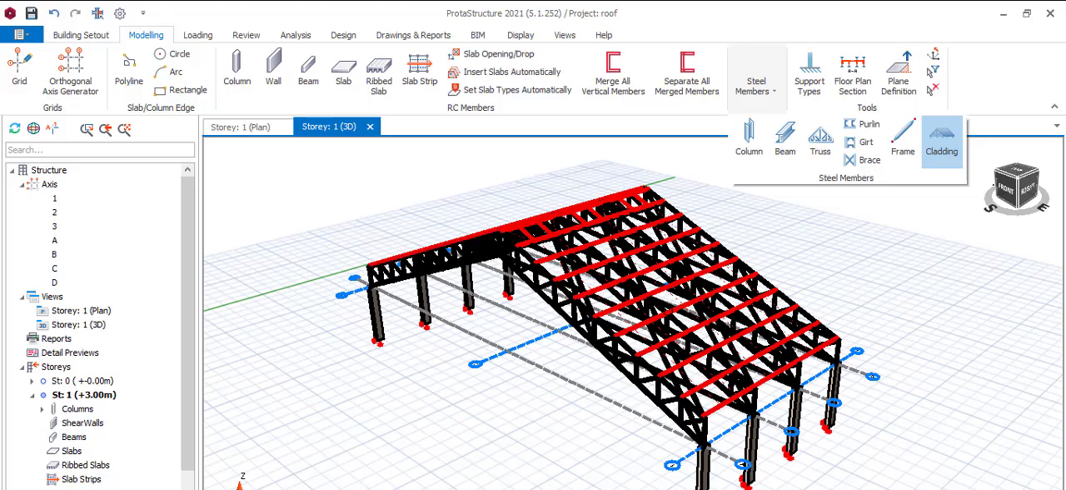
left_click(942, 142)
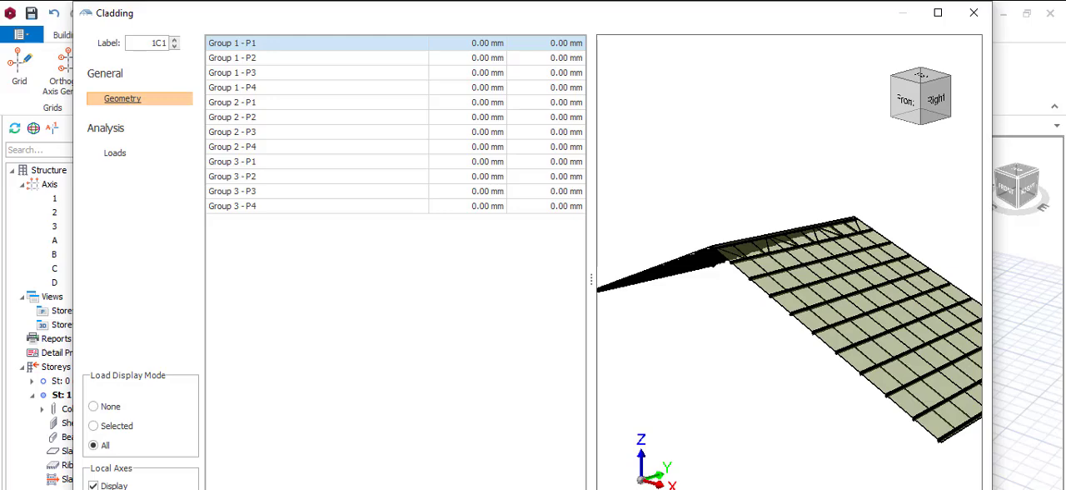
key("Return")
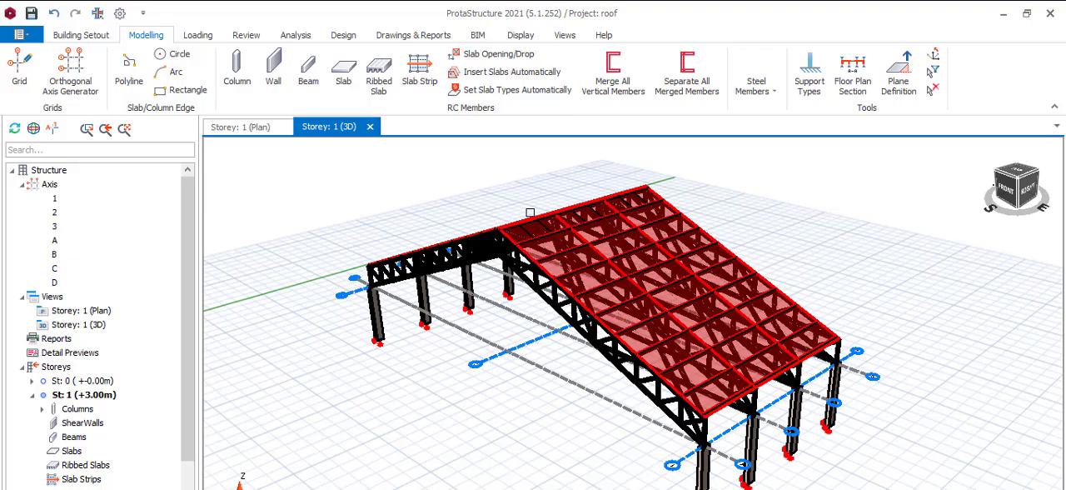
scroll(526, 213, "up", 6)
scroll(533, 218, "down", 1)
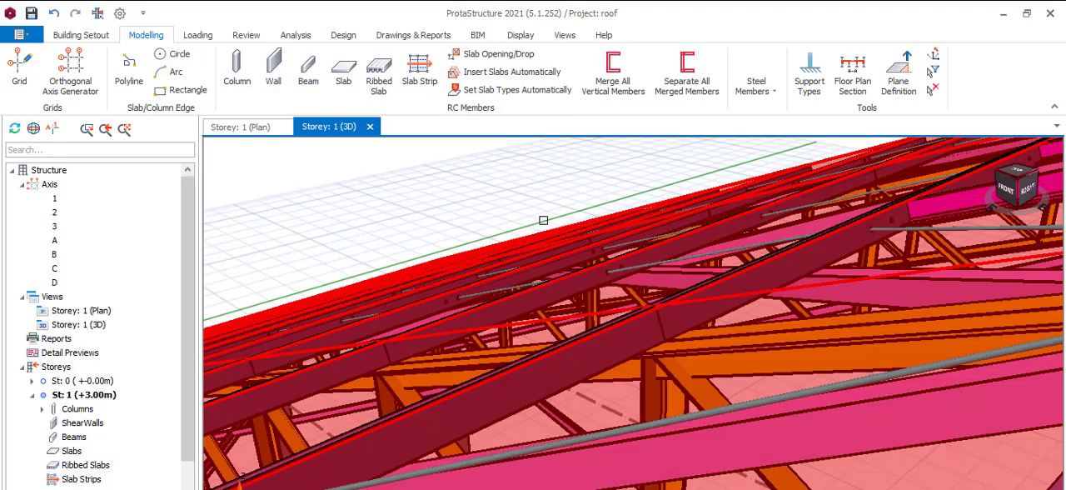
Step: Examine the cladding over both roof slopes and how it sits on the purlins and trusses
scroll(568, 244, "down", 1)
scroll(569, 248, "down", 1)
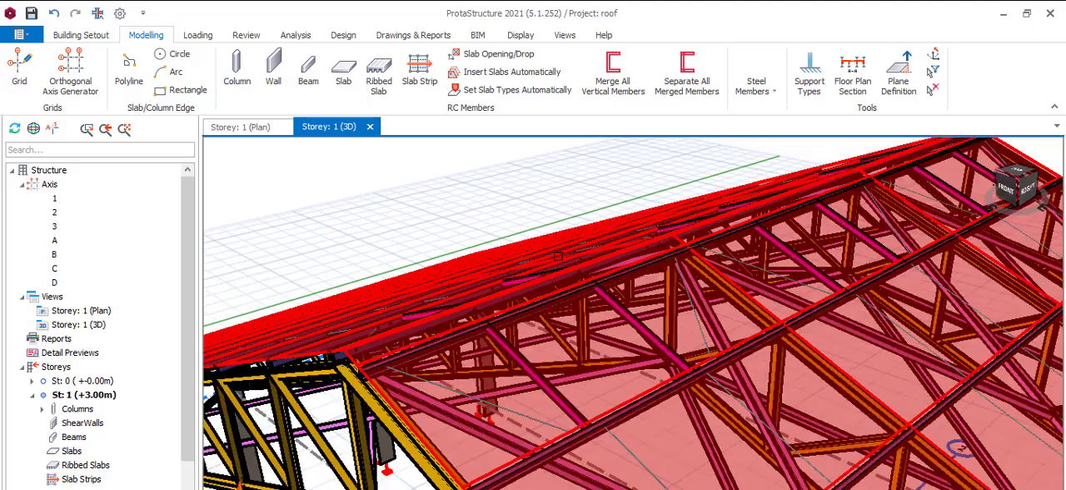
scroll(563, 264, "down", 1)
scroll(561, 263, "down", 2)
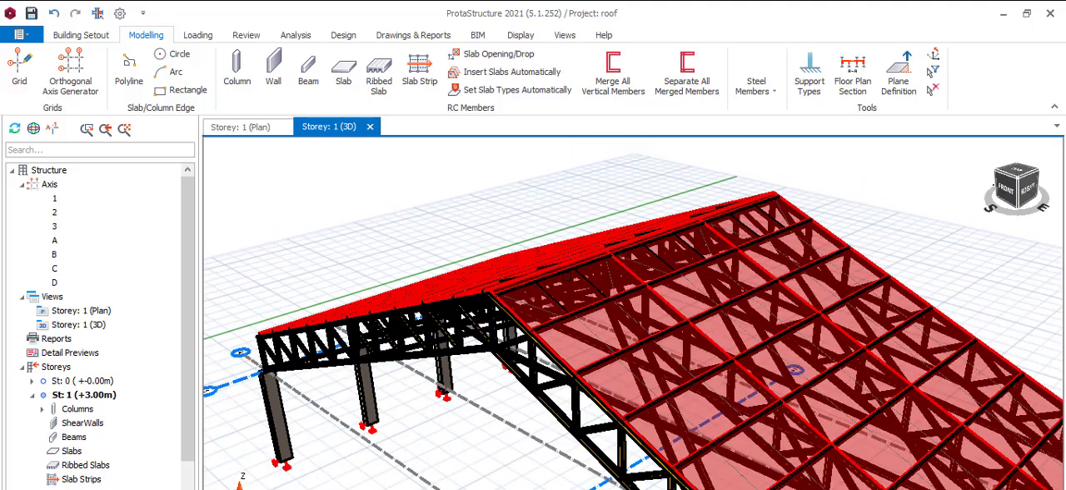
scroll(592, 253, "down", 1)
scroll(584, 259, "down", 1)
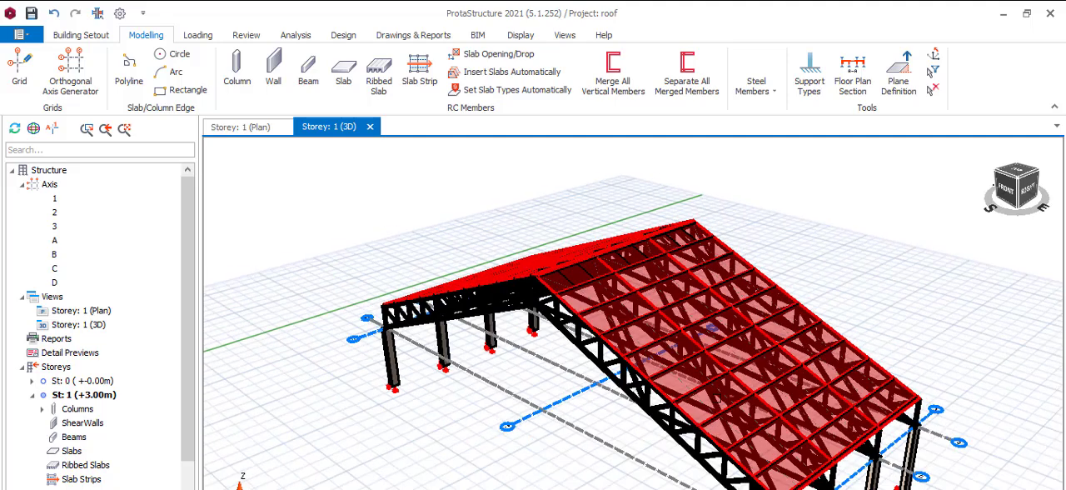
scroll(717, 396, "up", 2)
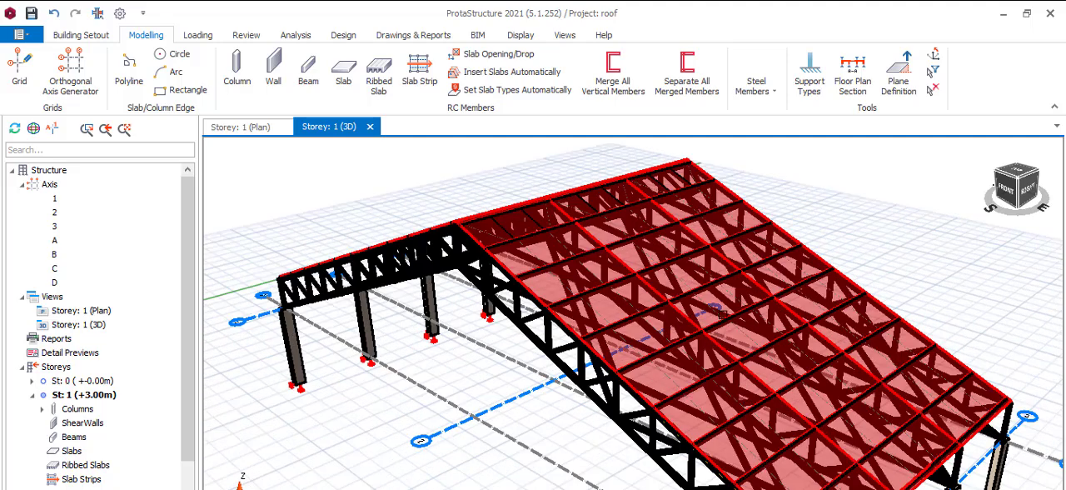
scroll(717, 312, "down", 2)
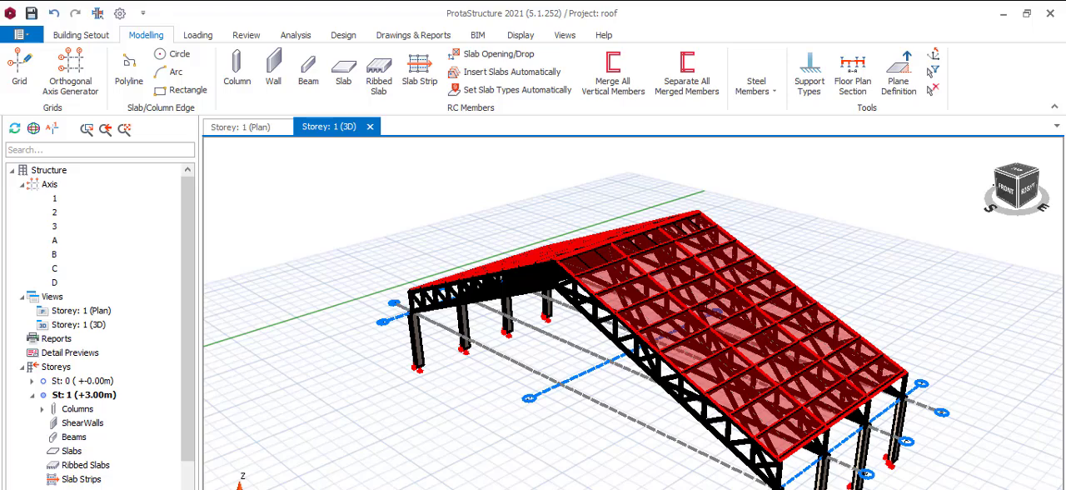
scroll(779, 337, "up", 2)
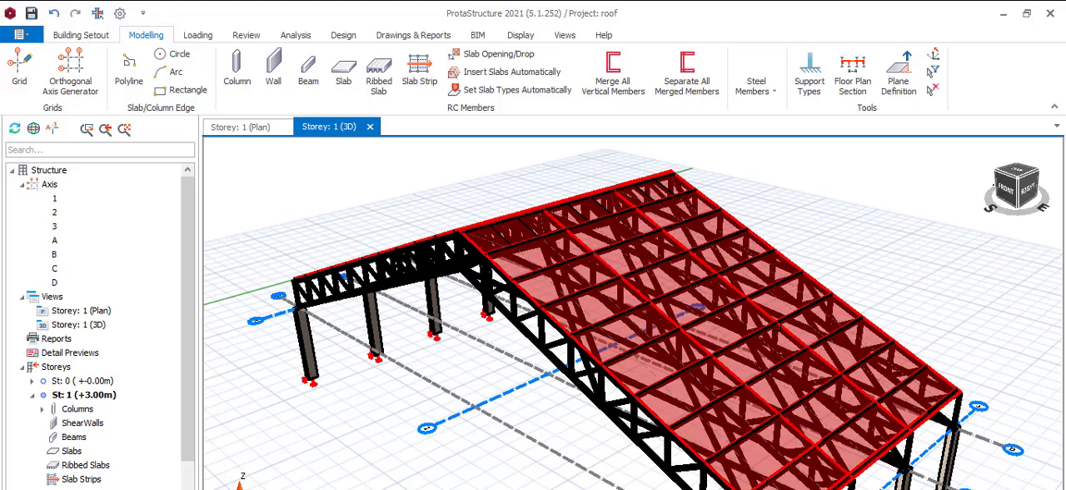
scroll(775, 319, "up", 1)
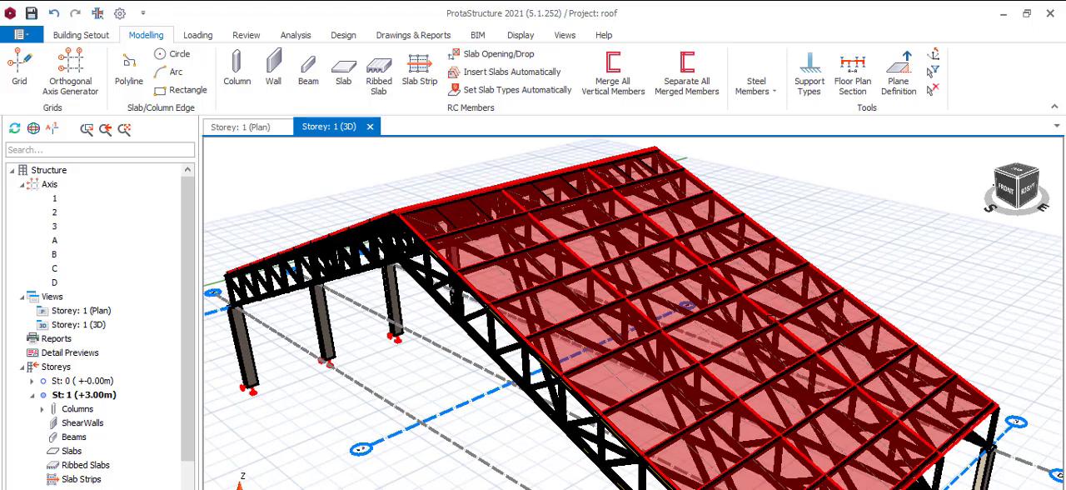
scroll(687, 306, "down", 4)
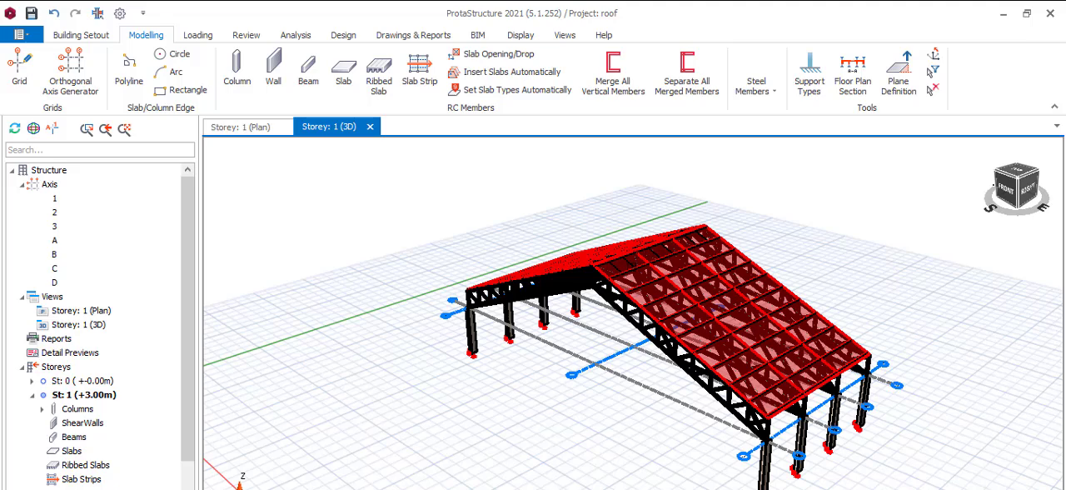
scroll(599, 265, "up", 3)
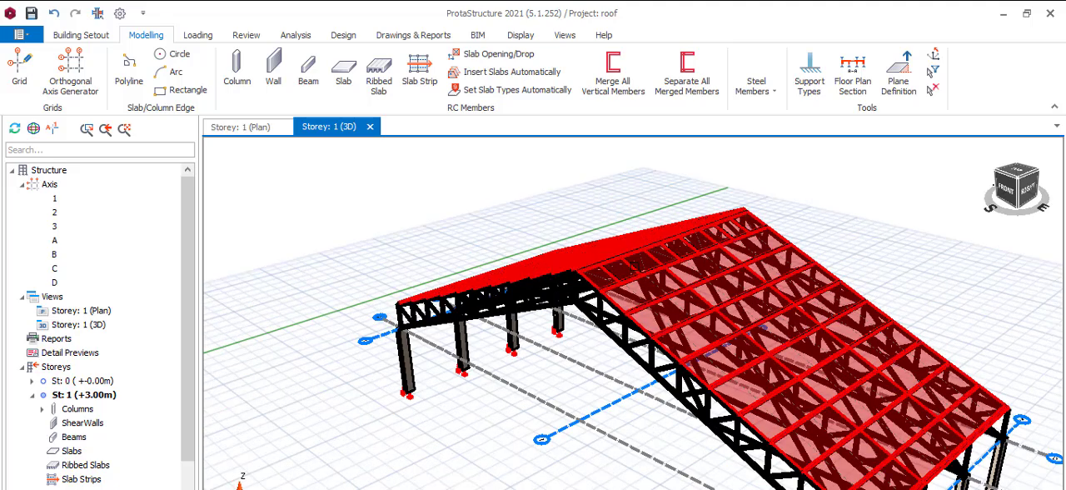
scroll(633, 317, "down", 1)
scroll(666, 321, "up", 3)
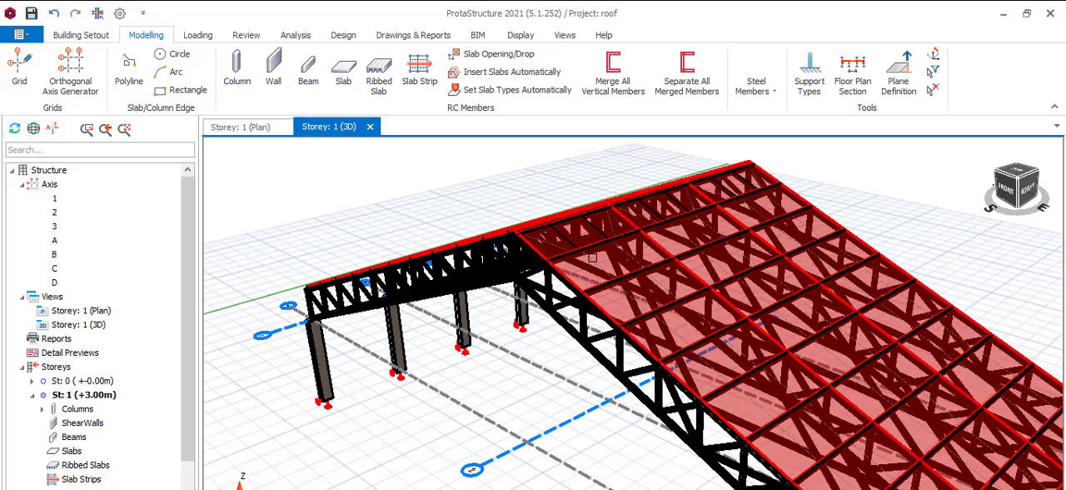
scroll(592, 298, "up", 2)
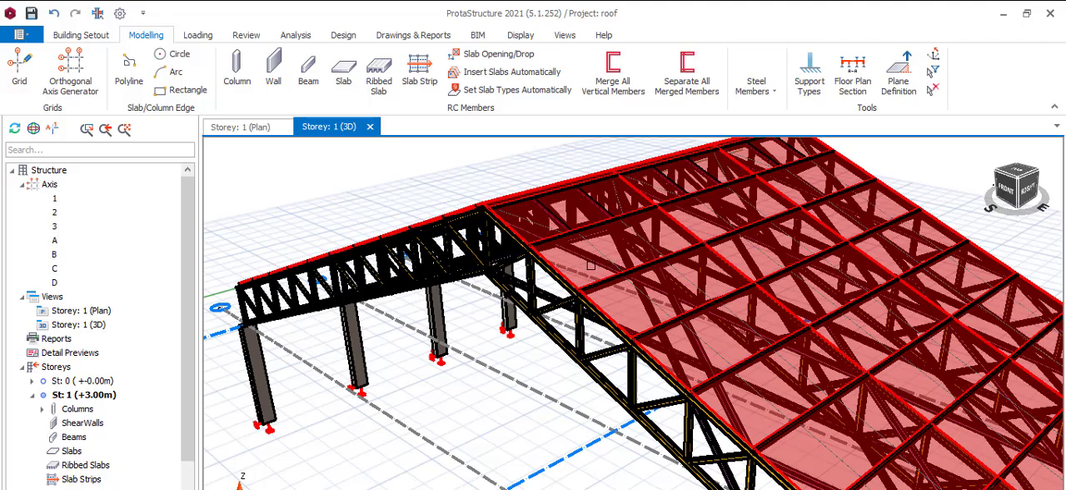
scroll(591, 266, "down", 2)
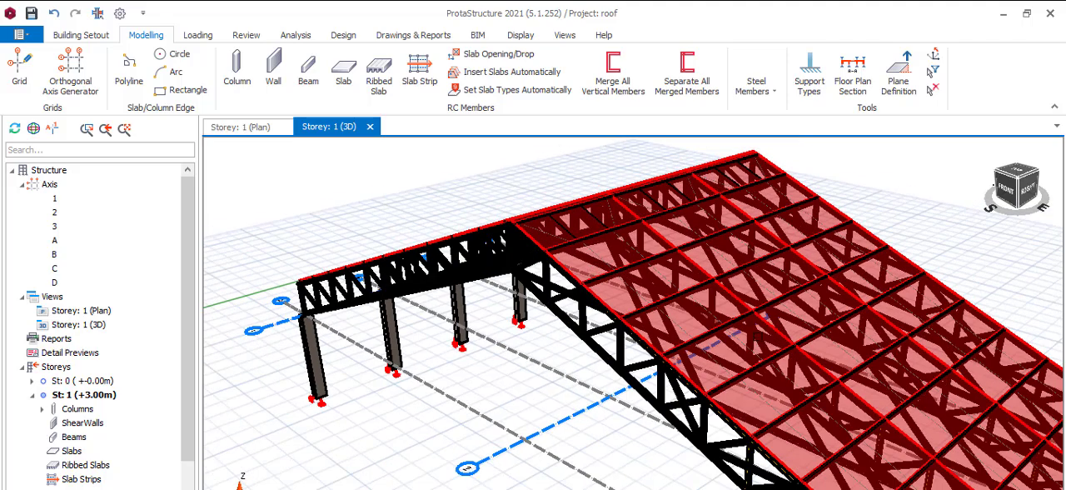
scroll(715, 437, "up", 2)
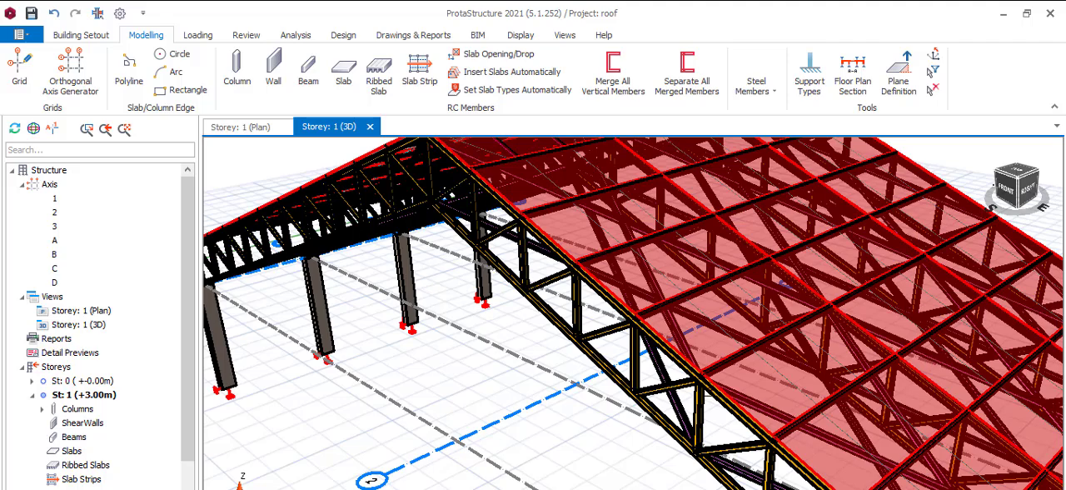
scroll(679, 375, "down", 1)
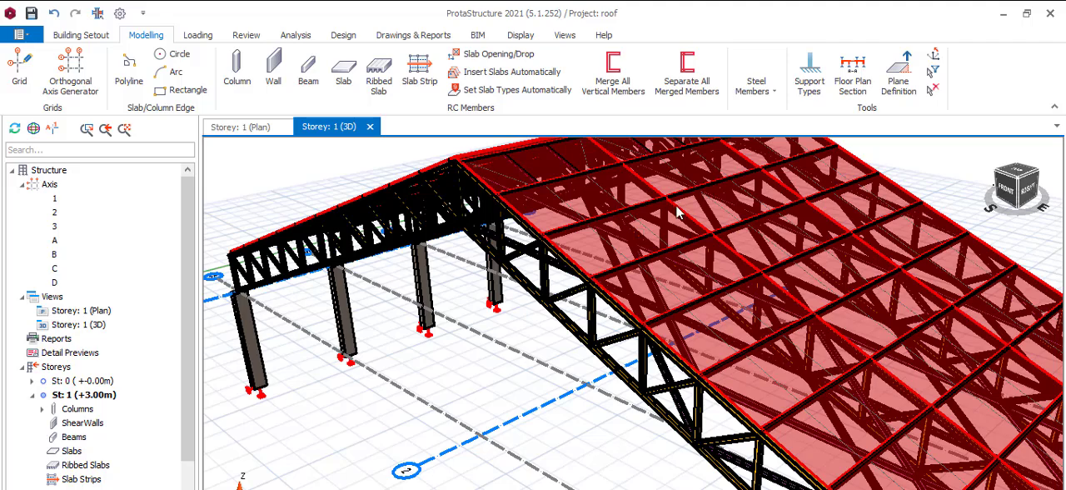
Step: Check which load cases are available for the roof cladding's loads, then close its properties
double_click(690, 242)
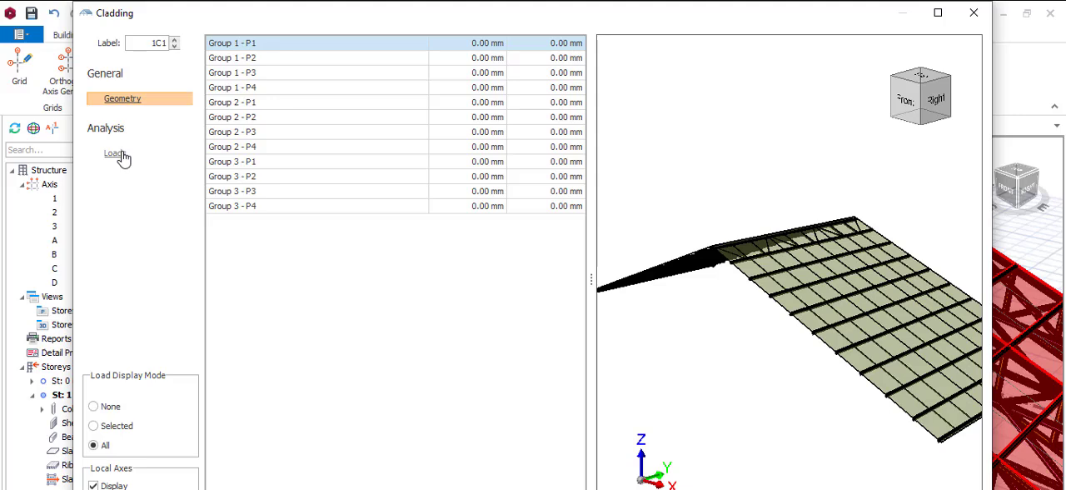
left_click(116, 154)
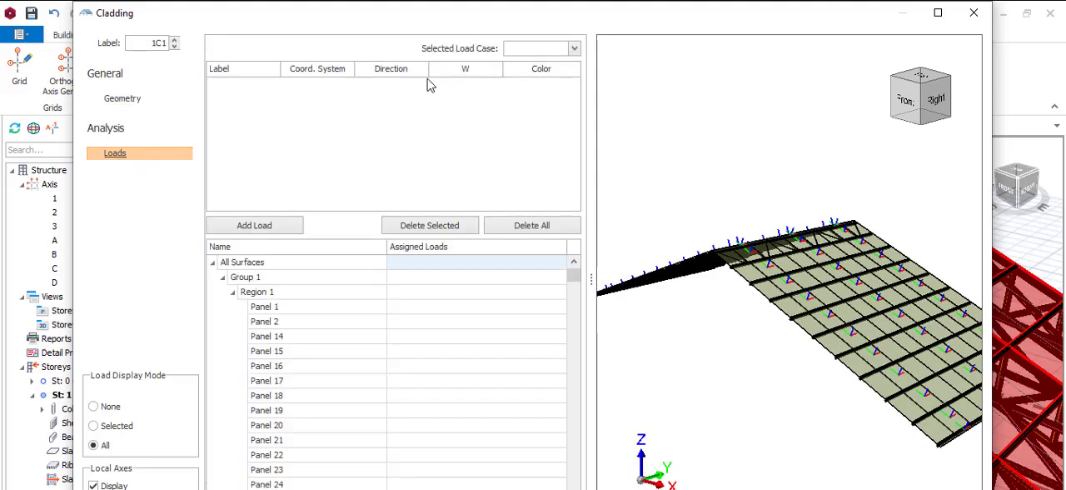
left_click(574, 50)
left_click(924, 488)
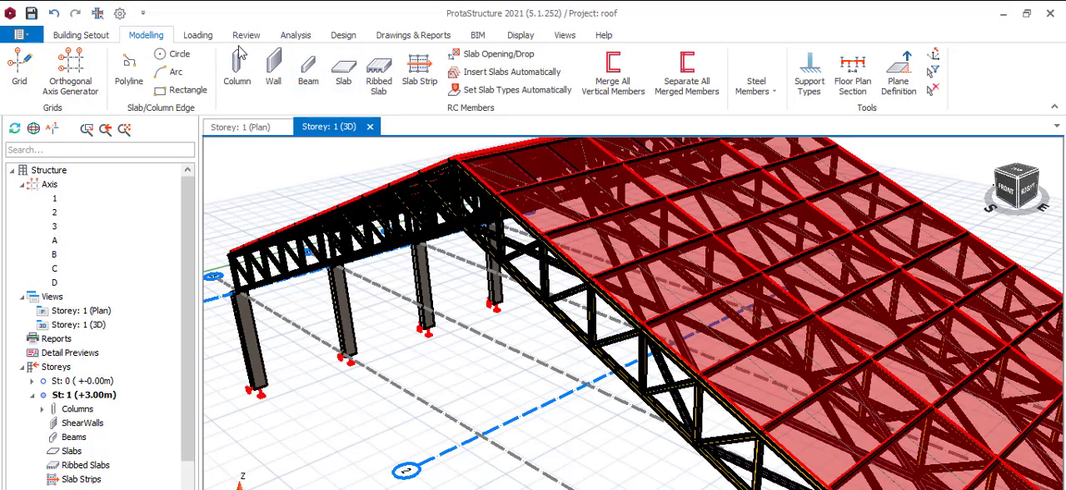
Step: Generate the building analysis load combinations with wind loading included and separate negative wind load cases defined
left_click(293, 37)
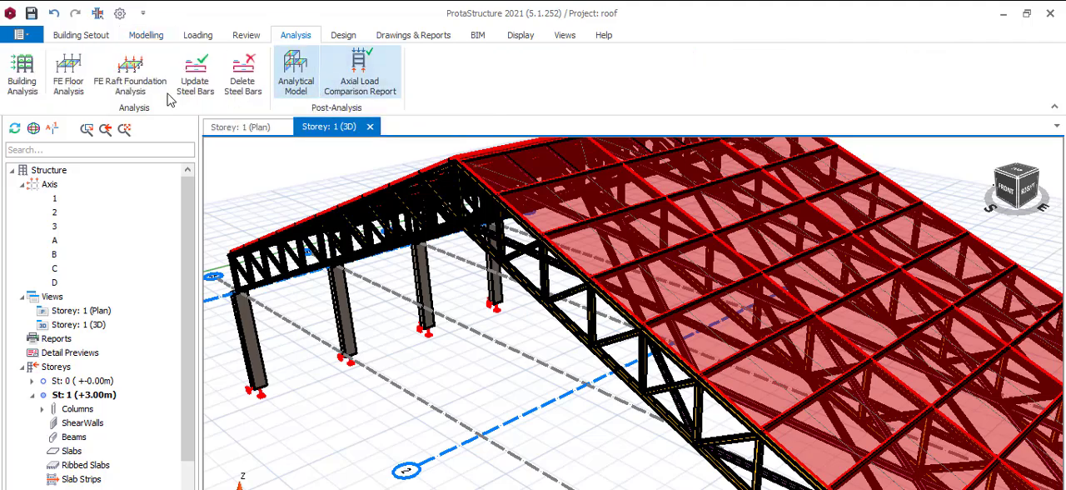
left_click(33, 80)
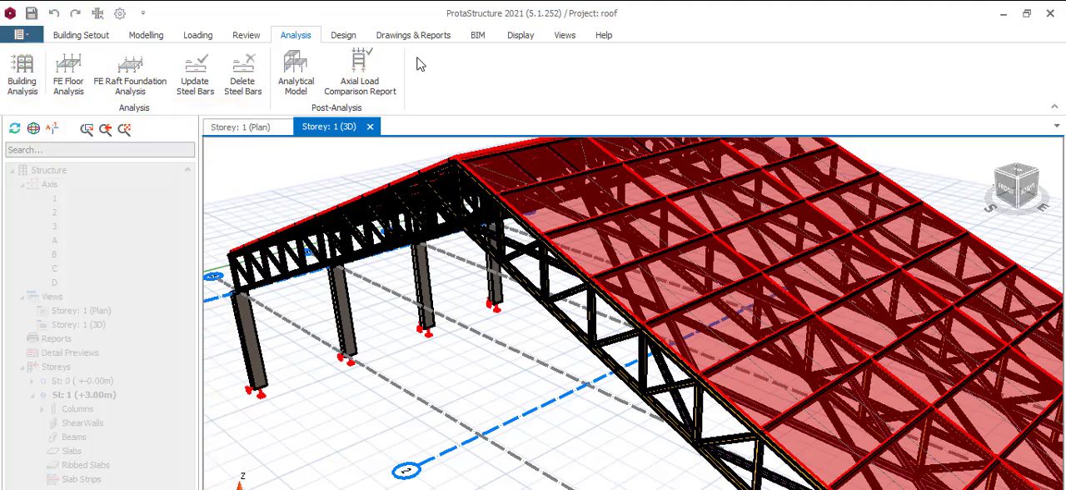
left_click(577, 136)
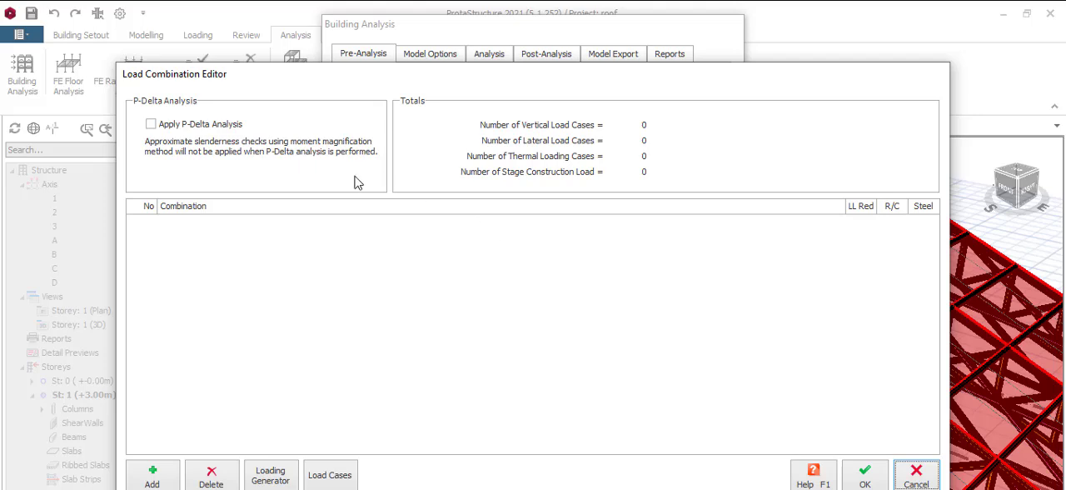
left_click(265, 480)
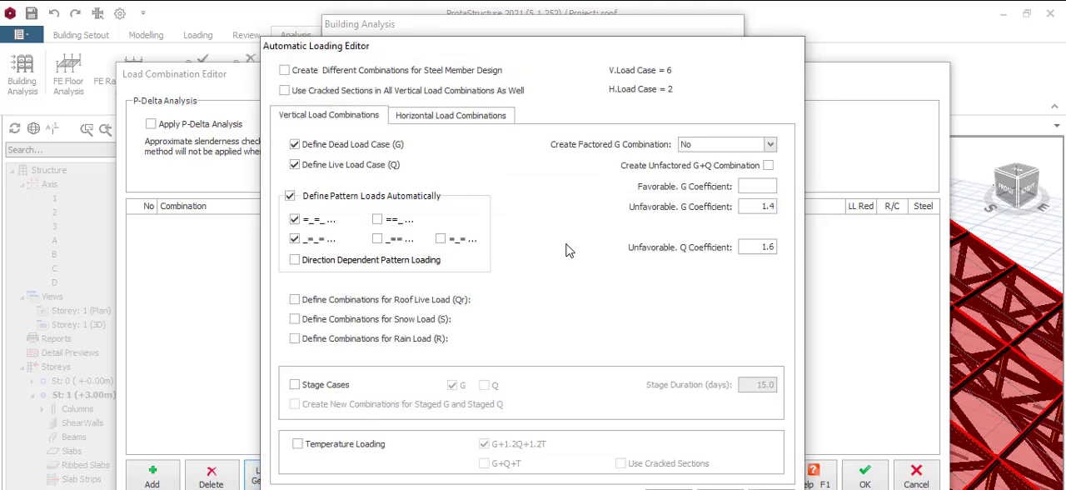
left_click(432, 120)
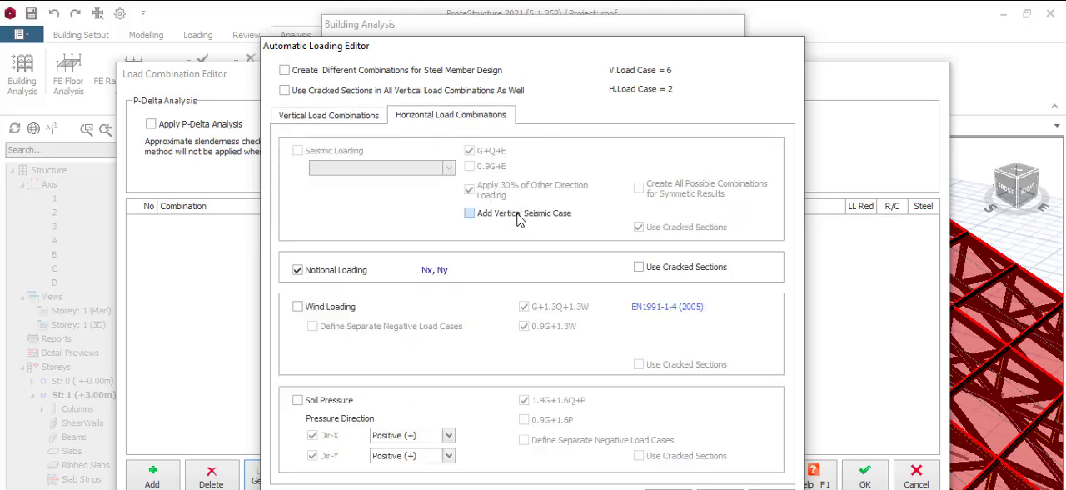
left_click(298, 307)
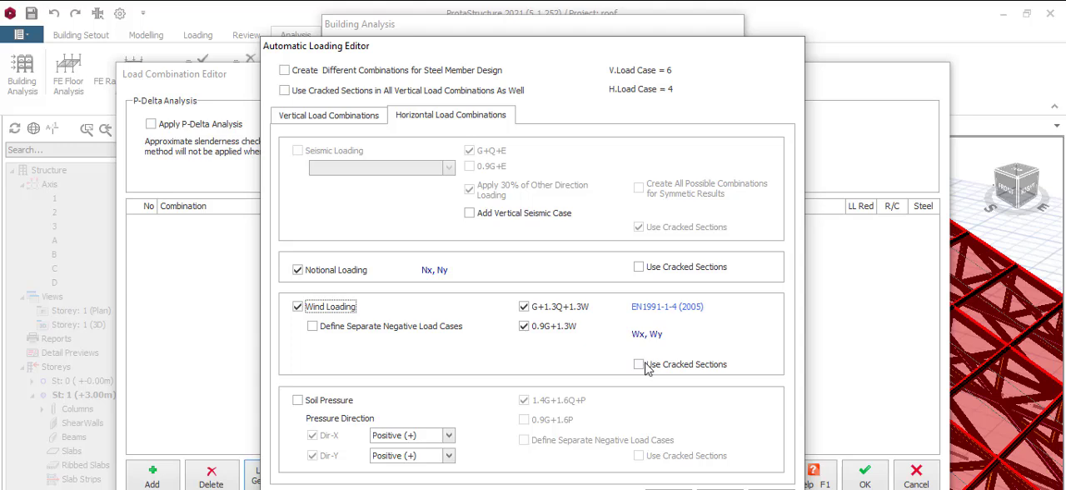
left_click(312, 326)
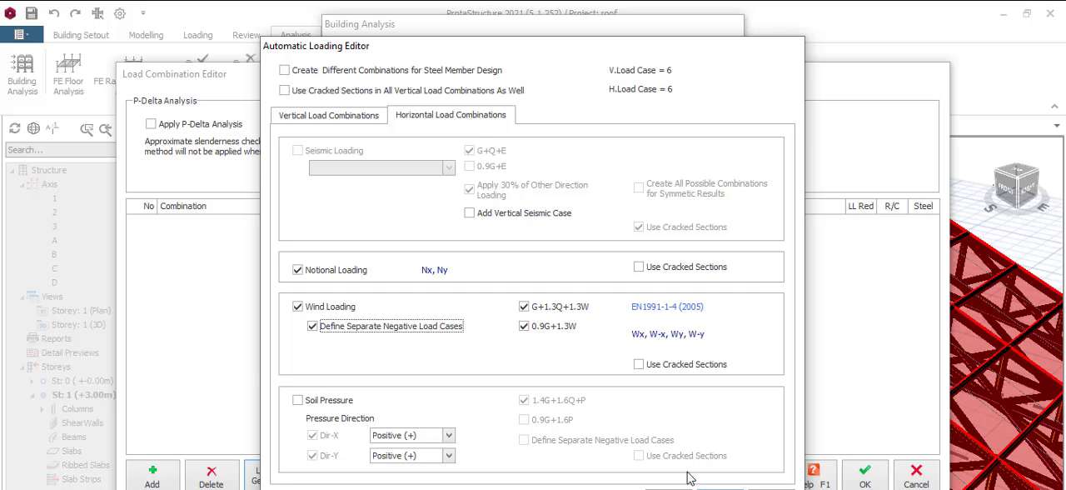
left_click(720, 488)
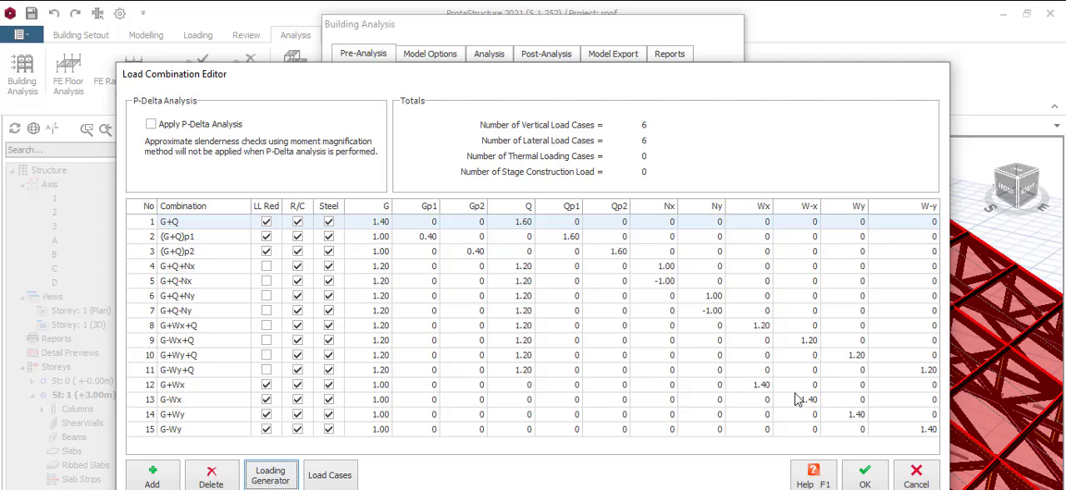
left_click(863, 472)
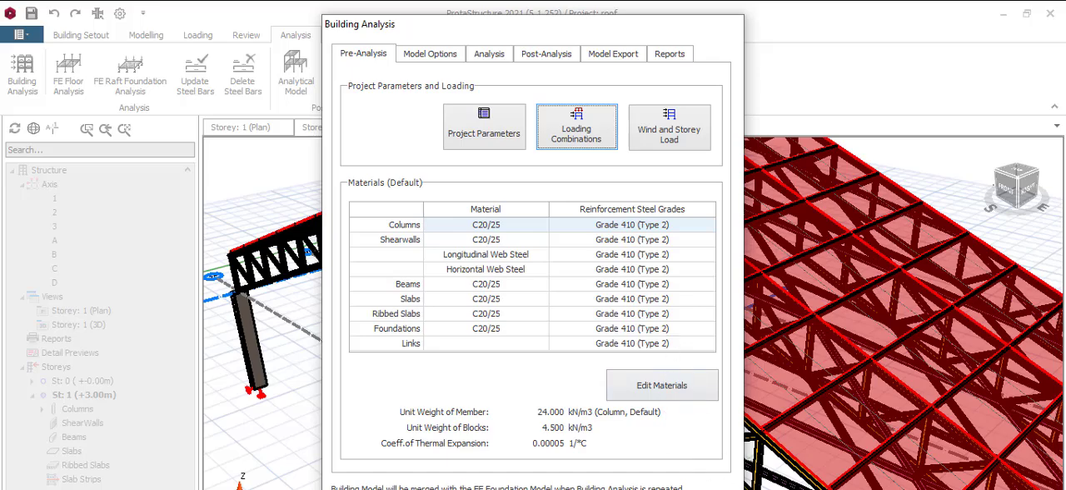
left_click(708, 488)
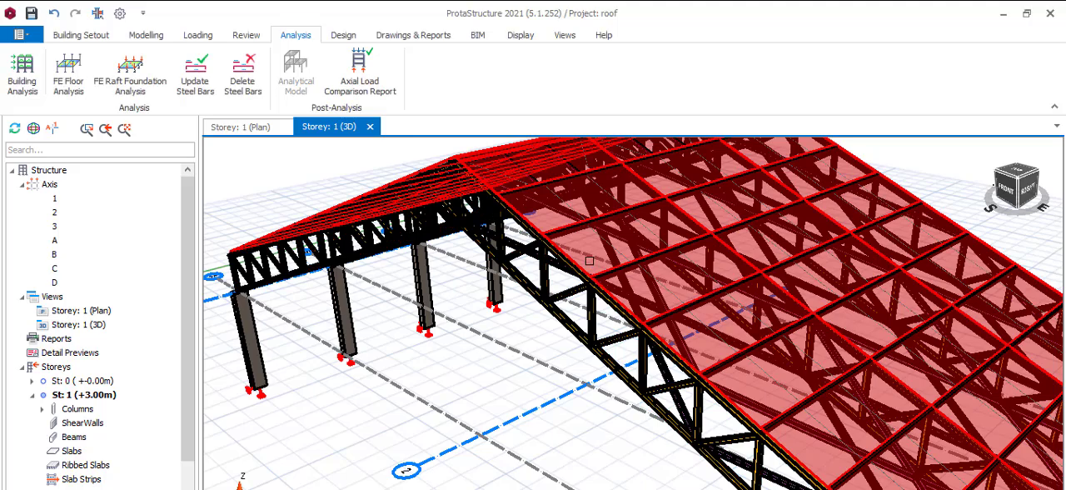
Step: Define a global Z load of -0.250 kN/m2 for the roof cladding under load case G
double_click(641, 233)
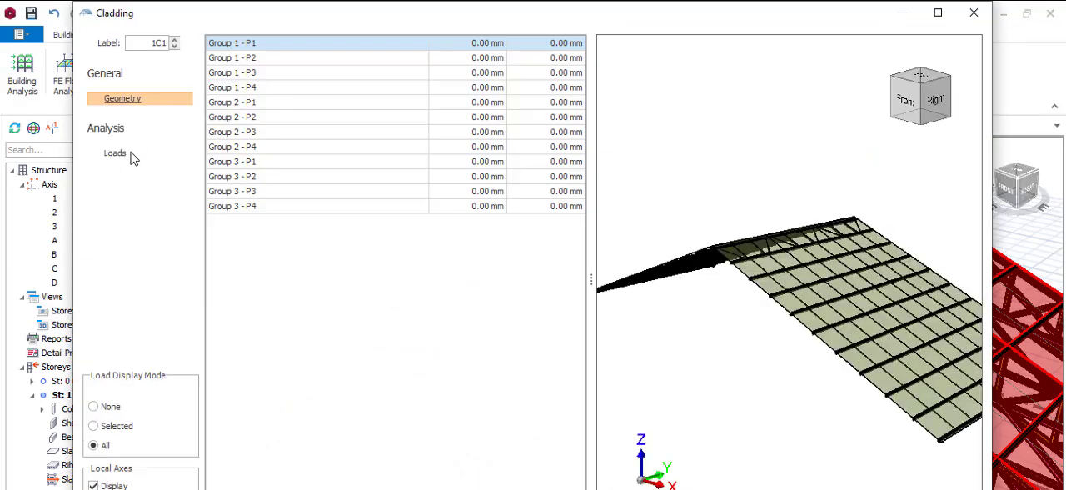
left_click(116, 155)
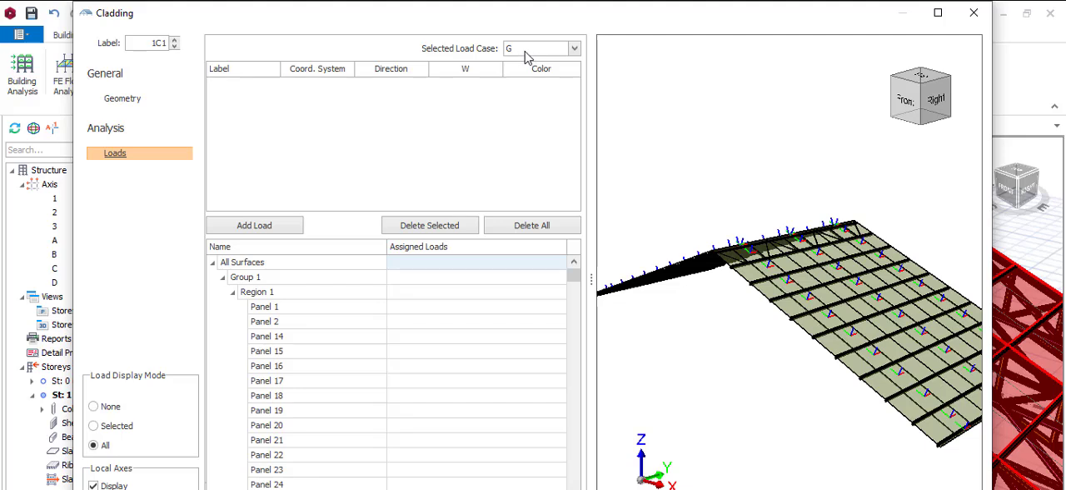
left_click(574, 49)
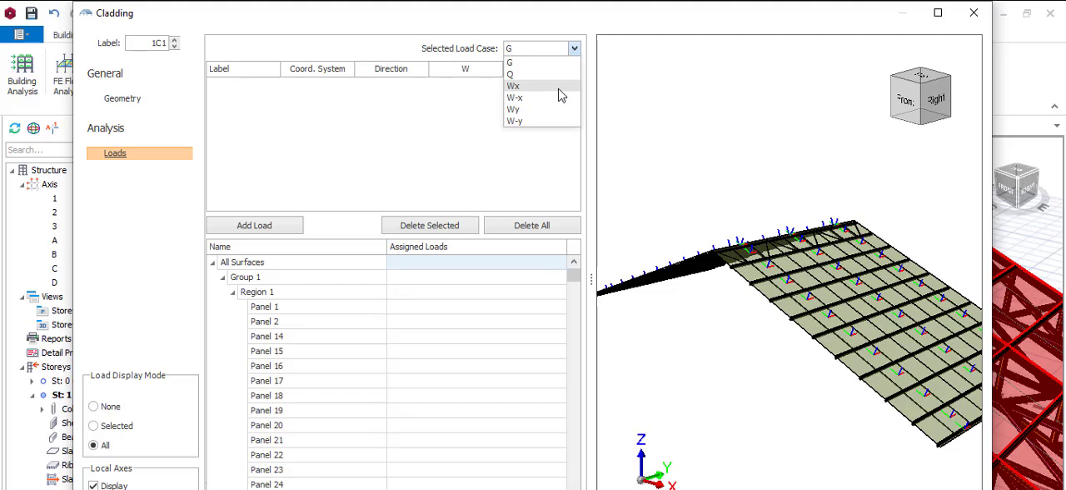
left_click(445, 200)
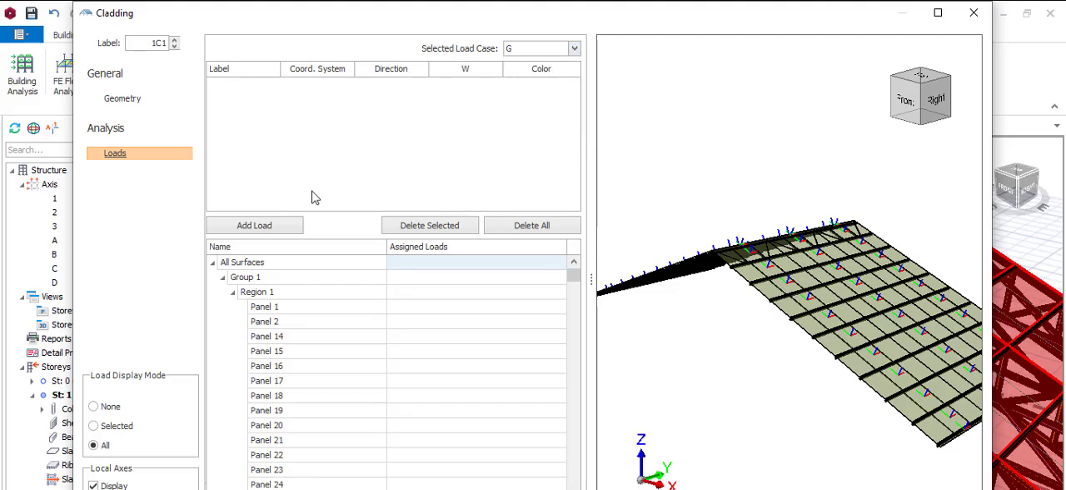
left_click(268, 227)
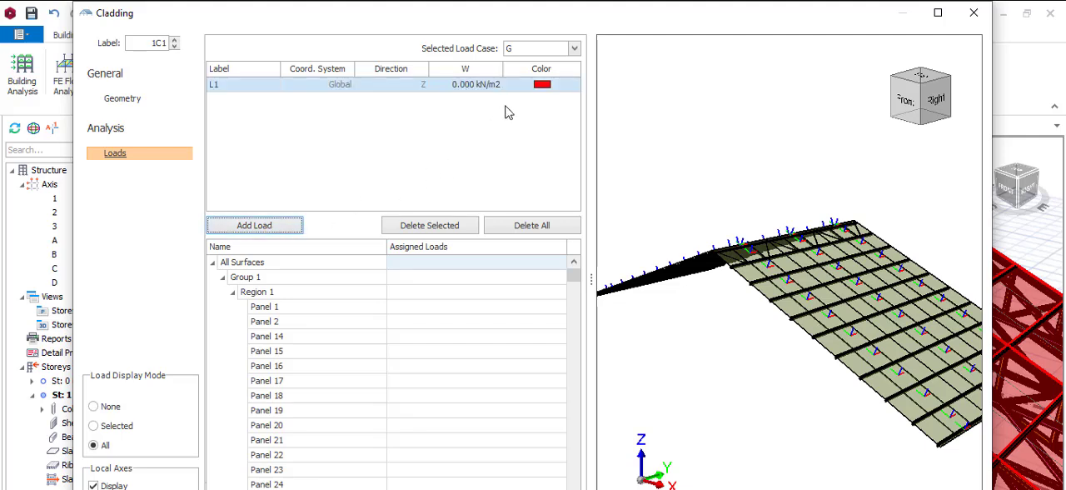
left_click(469, 85)
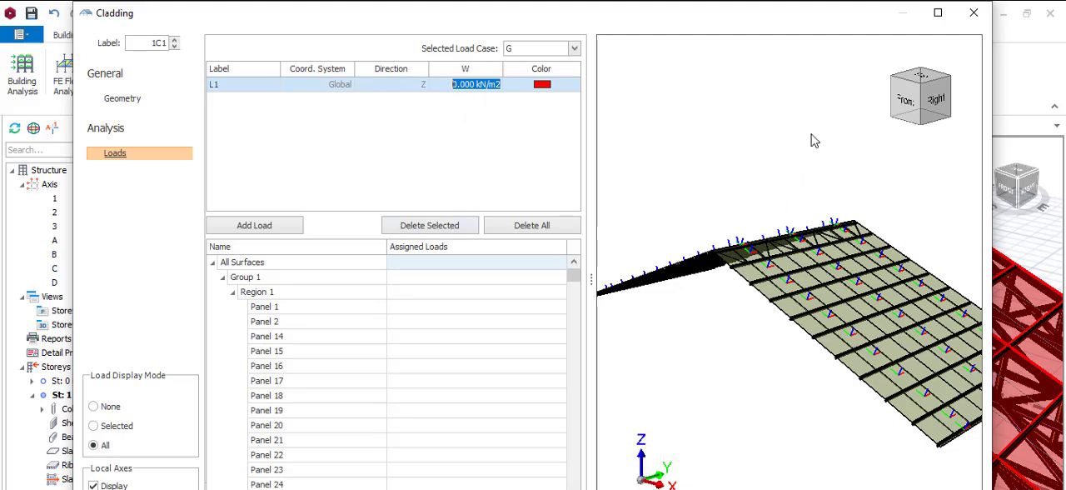
left_click(465, 85)
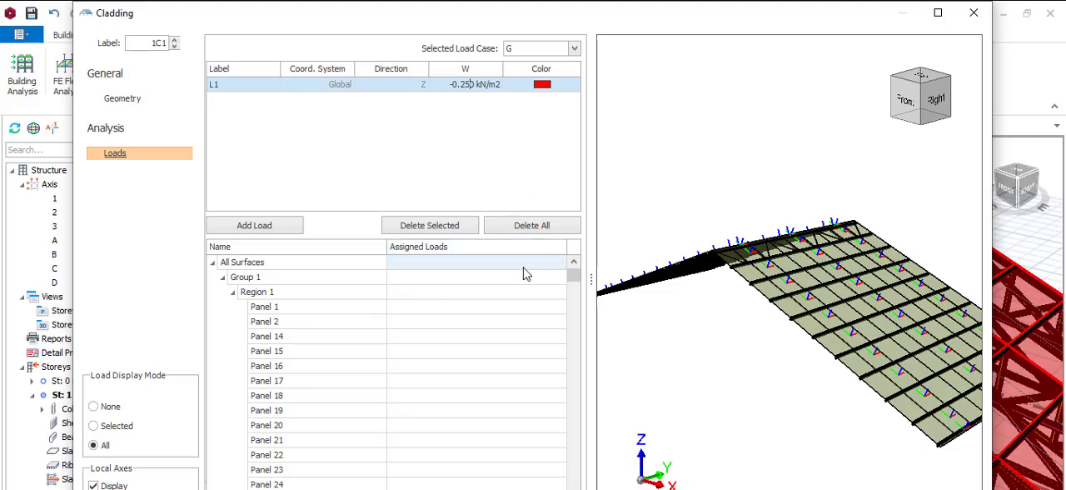
left_click(547, 249)
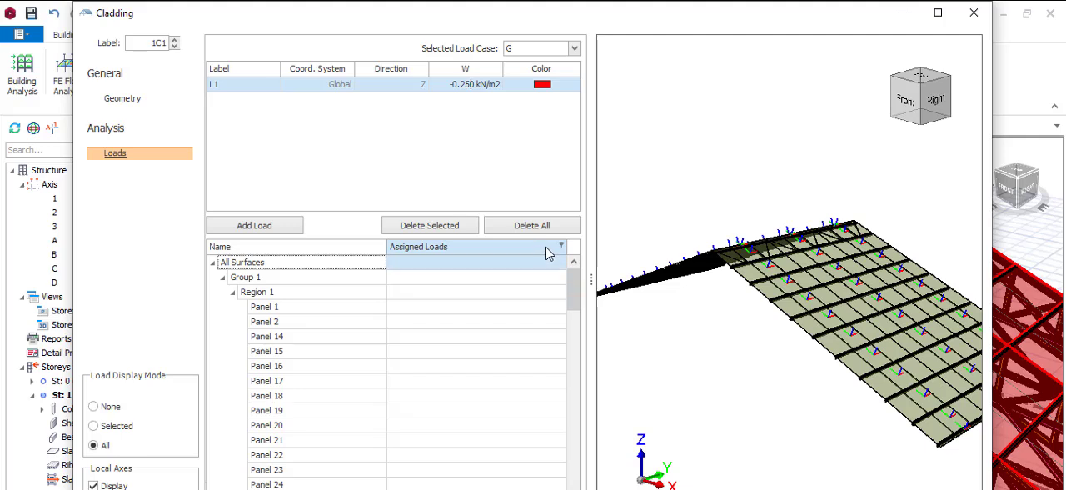
Step: Assign load L1 to all cladding surfaces under load case G and inspect the load arrows along the purlins
left_click(510, 264)
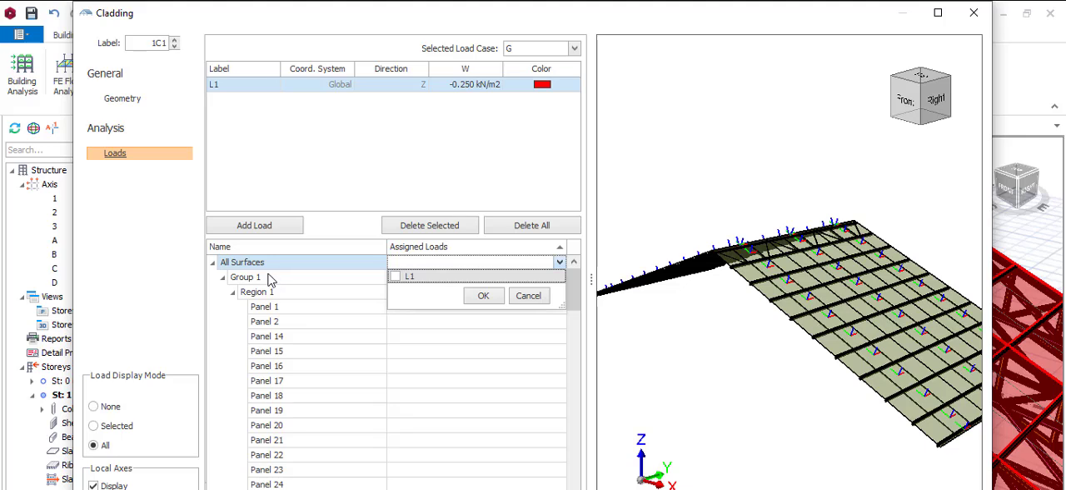
left_click(396, 277)
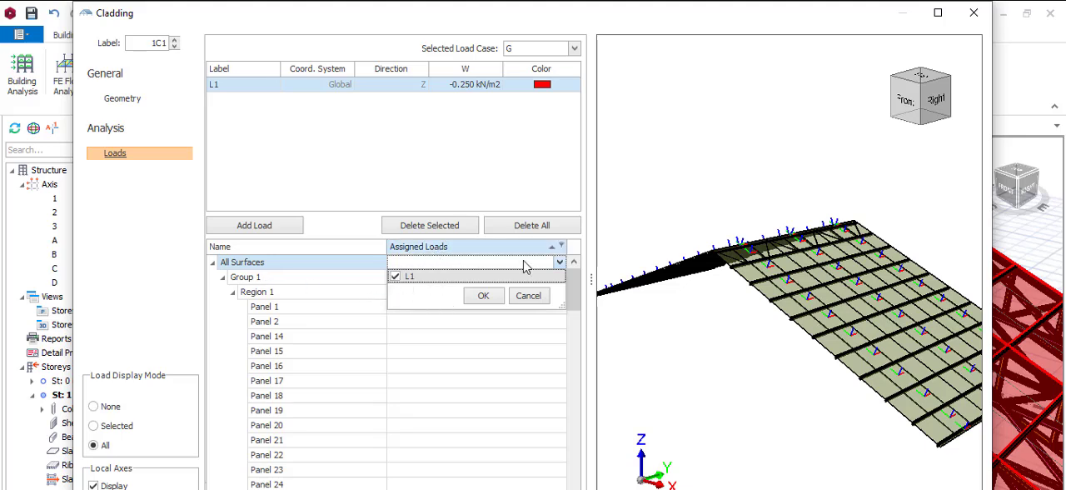
left_click(483, 294)
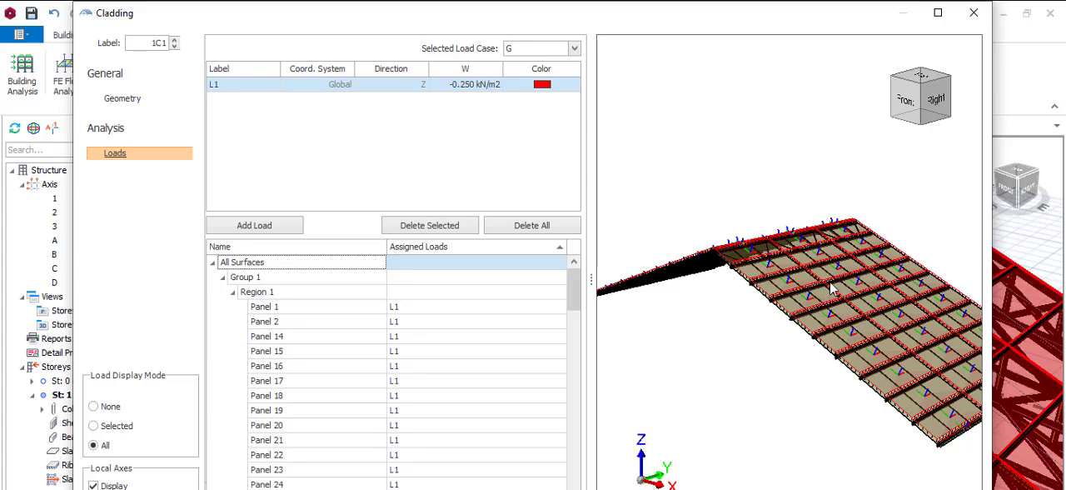
scroll(872, 267, "up", 3)
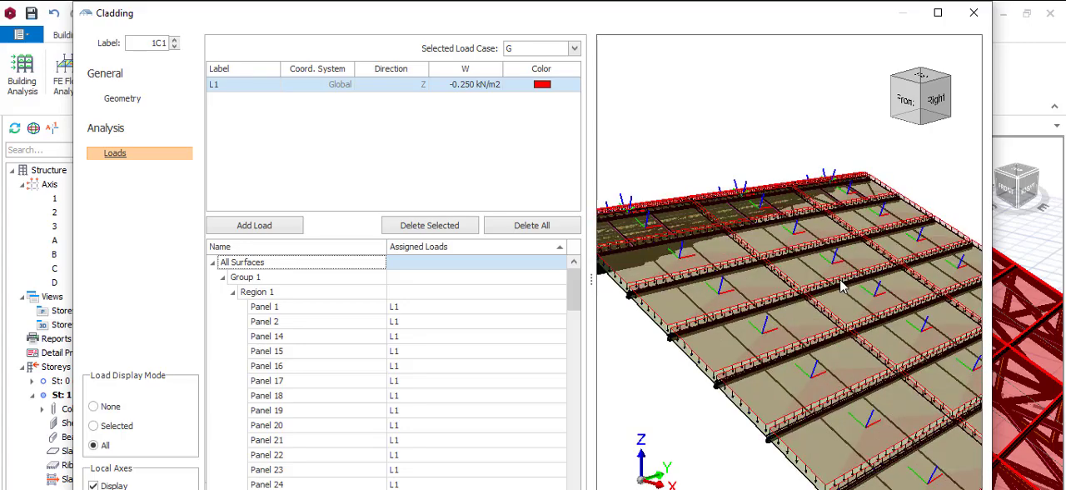
scroll(835, 296, "up", 3)
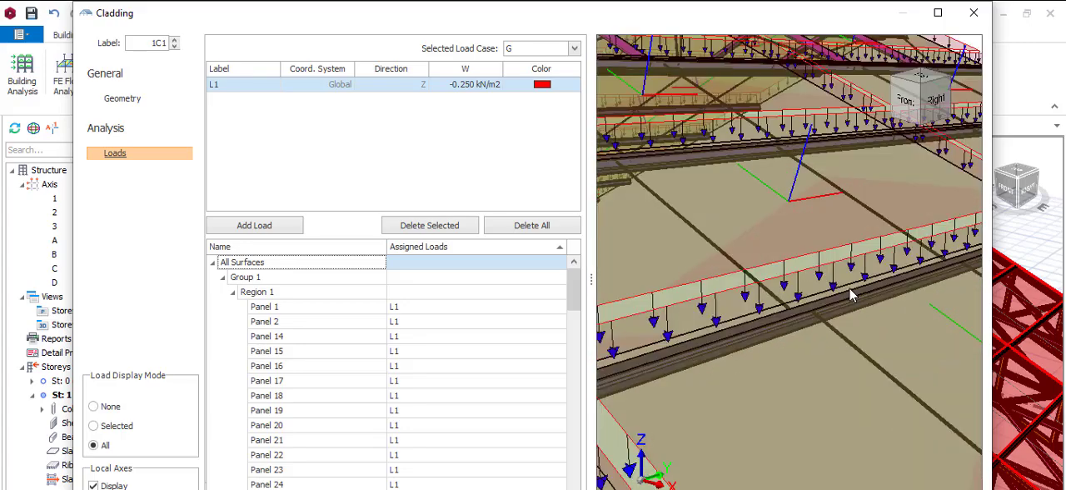
scroll(851, 294, "down", 5)
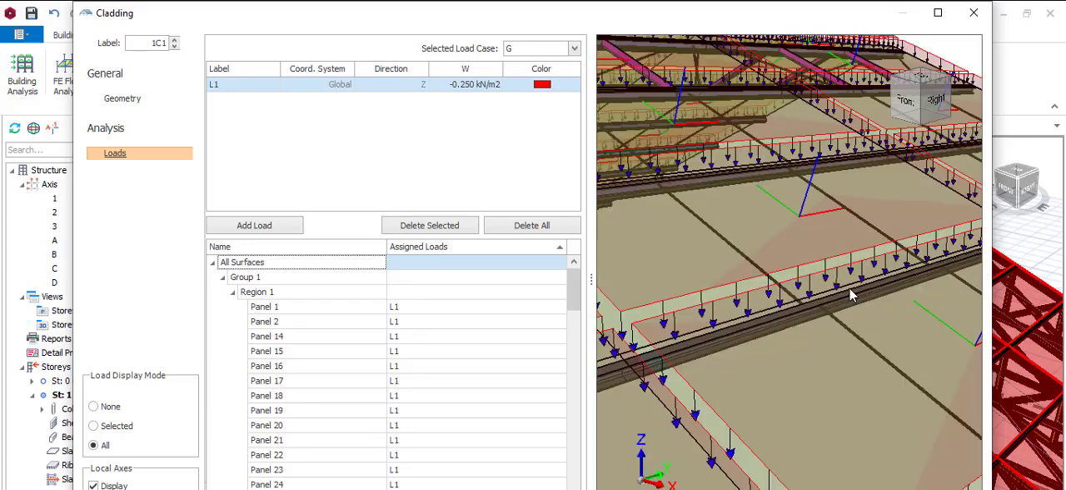
scroll(850, 293, "down", 2)
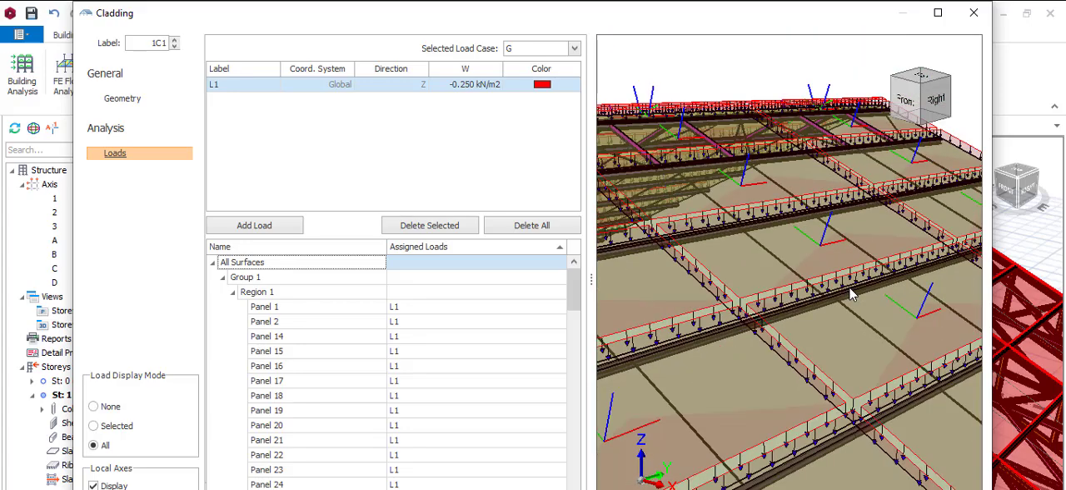
scroll(848, 287, "down", 3)
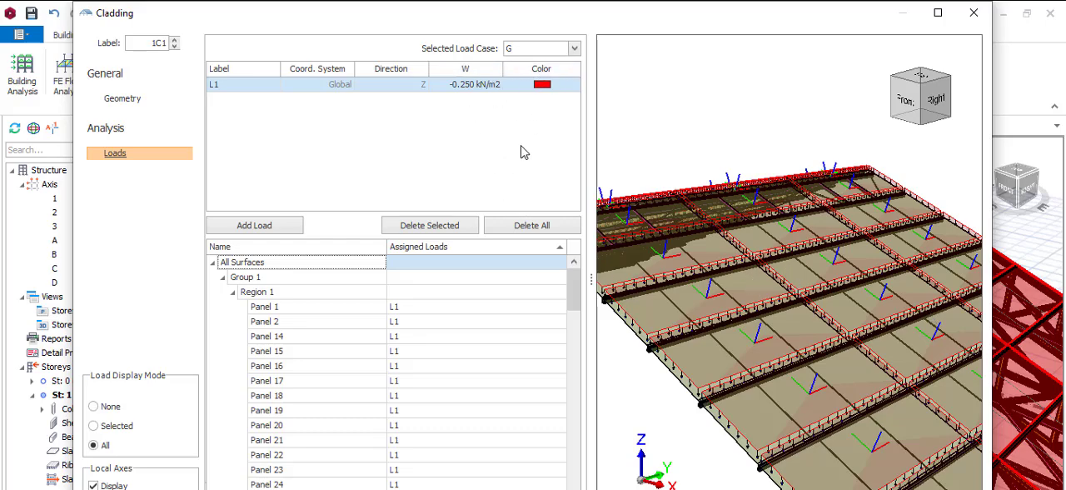
Step: Add a global Z load of -0.250 kN/m2 to the cladding under load case Q
left_click(573, 50)
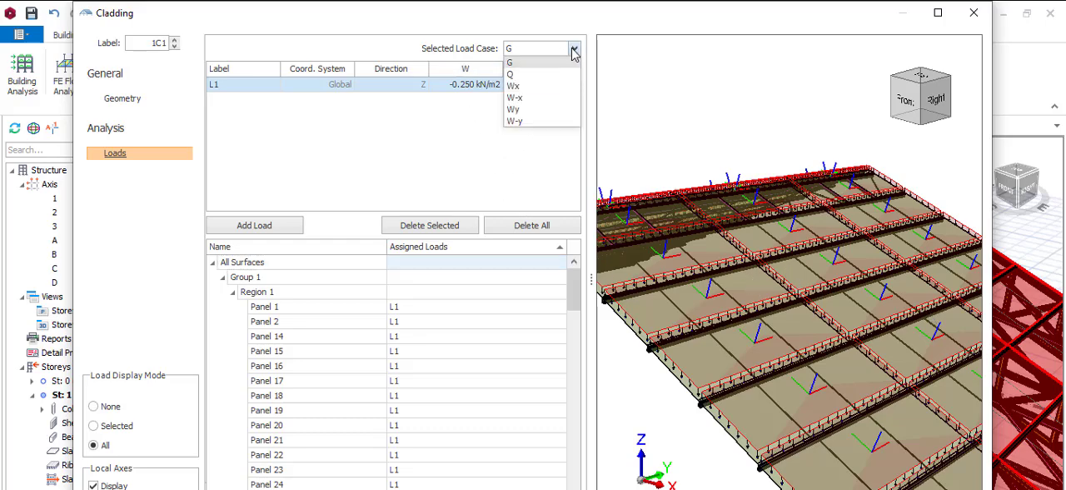
left_click(569, 75)
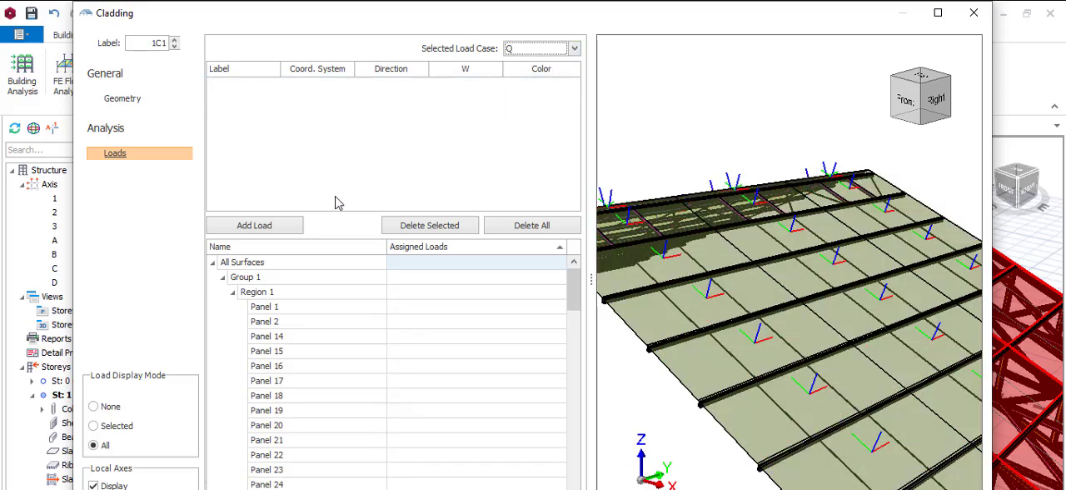
left_click(273, 228)
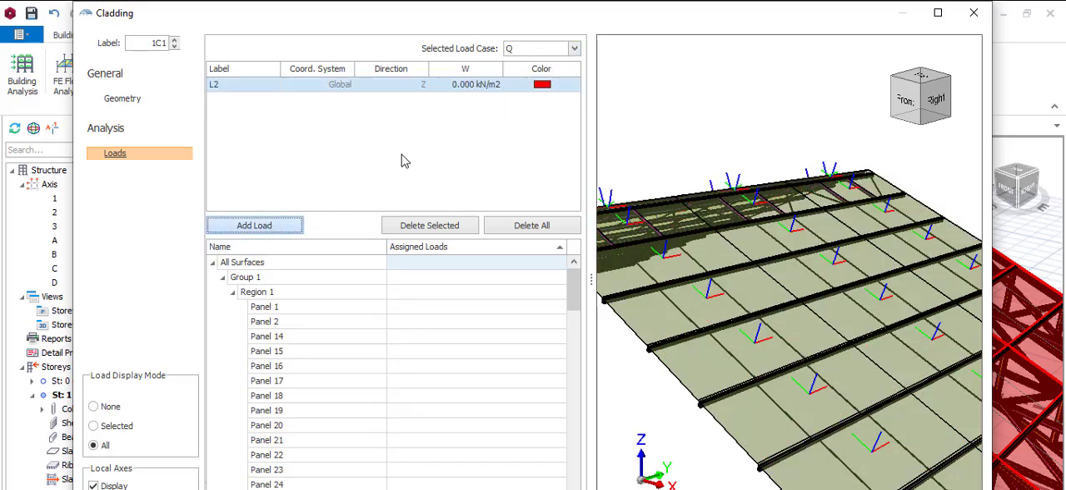
left_click(471, 87)
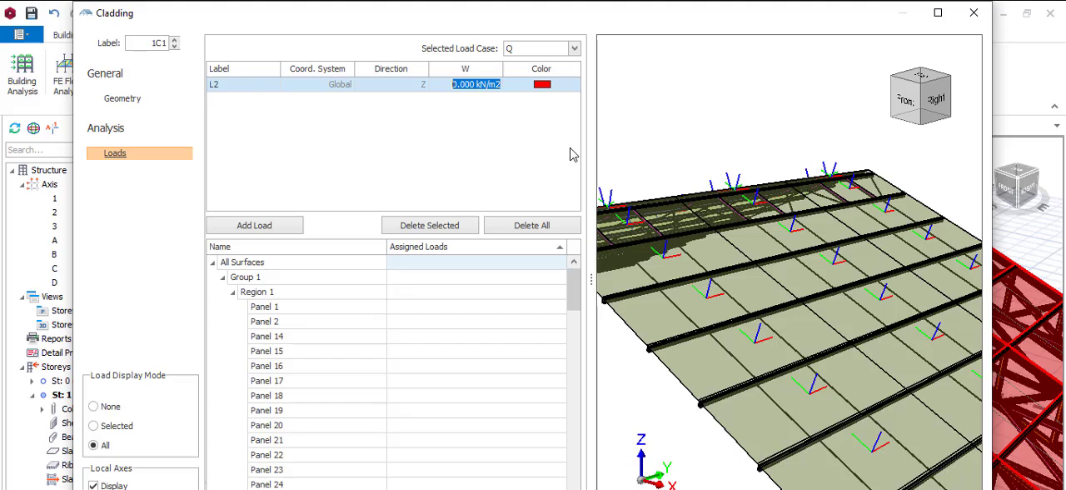
type("-0.")
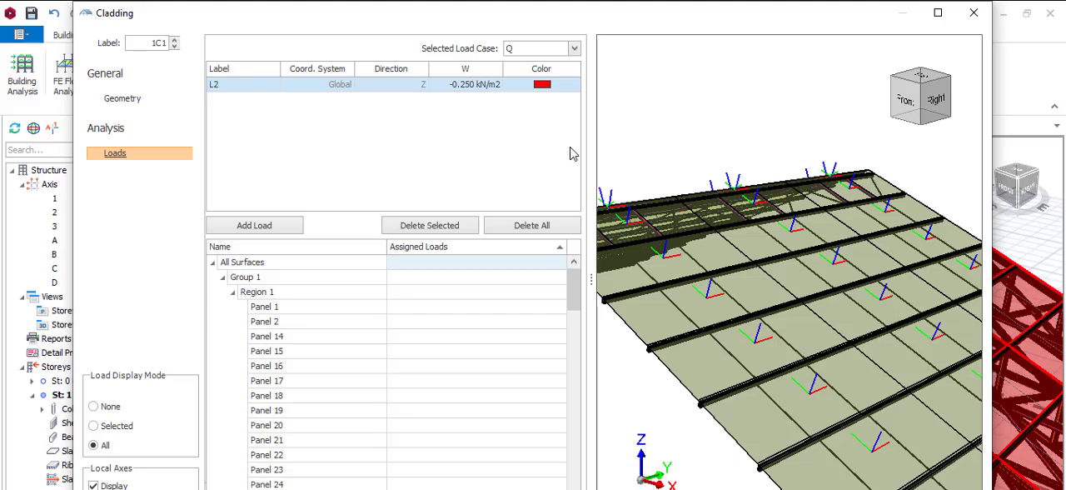
Step: Assign load L2 to all cladding surfaces under load case Q
left_click(441, 262)
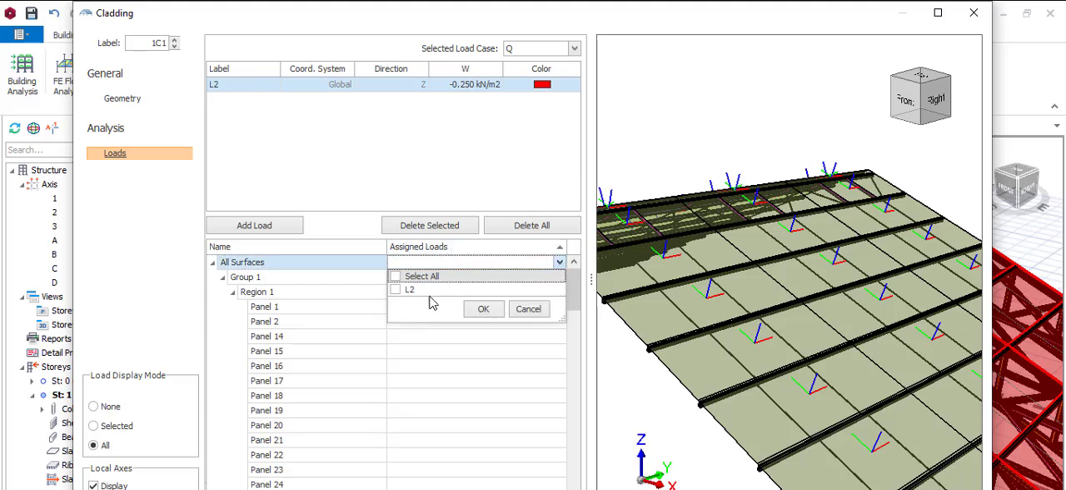
left_click(396, 276)
left_click(482, 310)
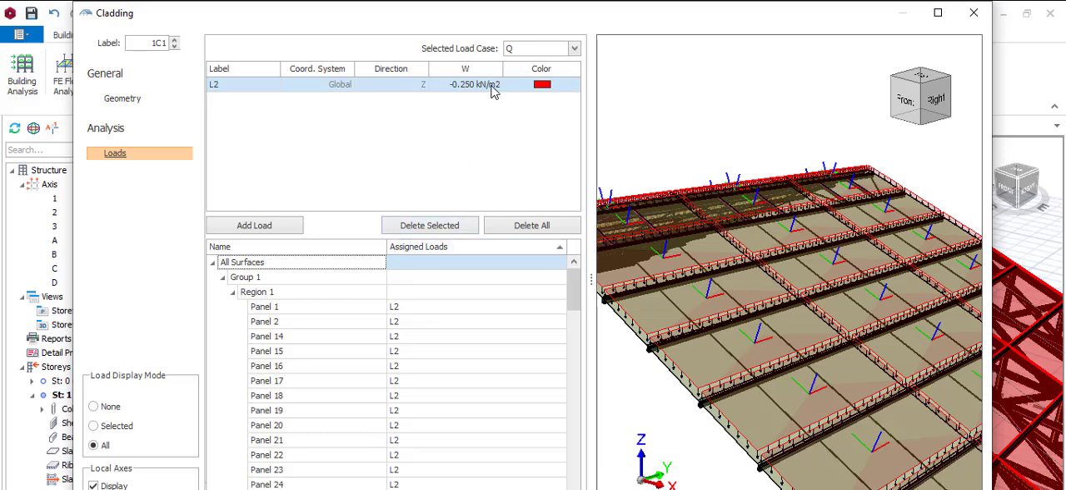
Step: Add a global X wind load of 0.860 kN/m2 to the cladding under load case Wx
left_click(574, 48)
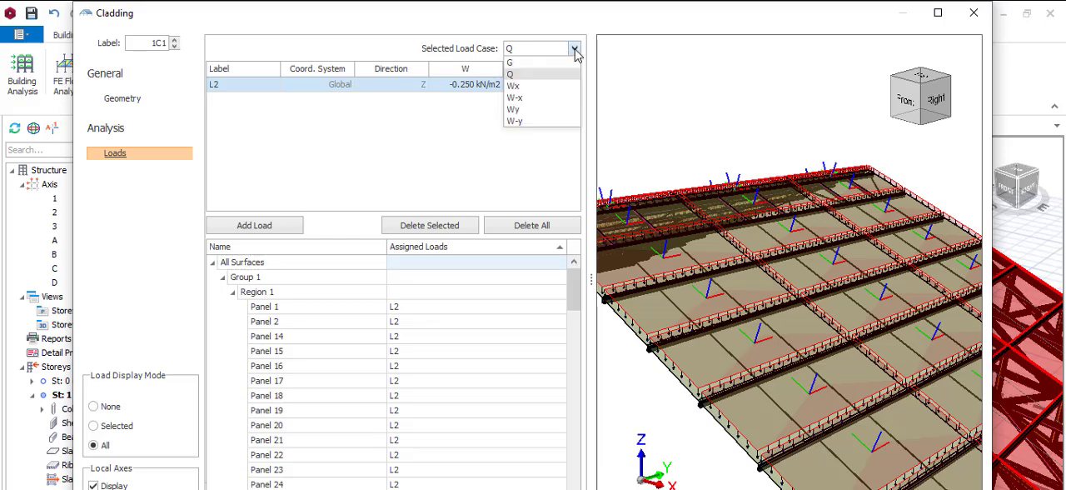
left_click(530, 86)
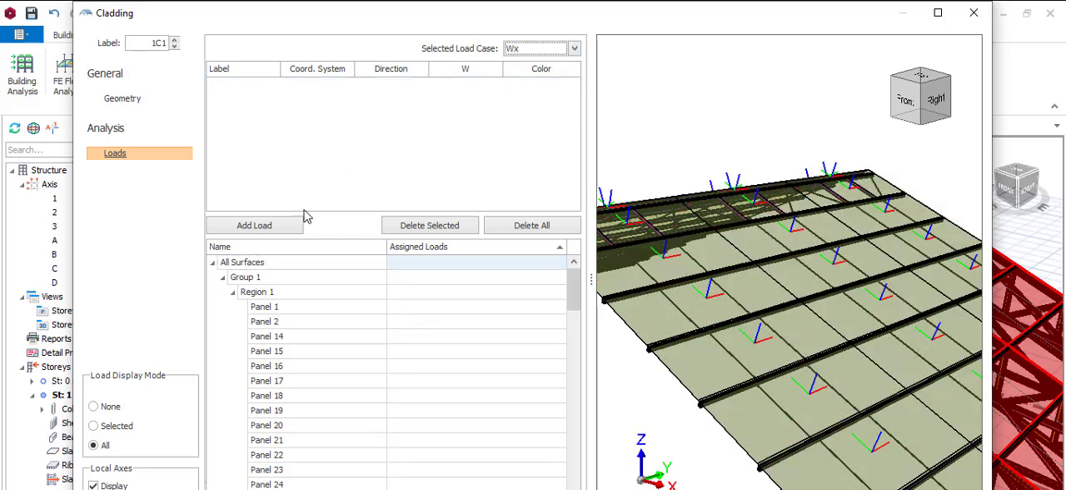
left_click(273, 226)
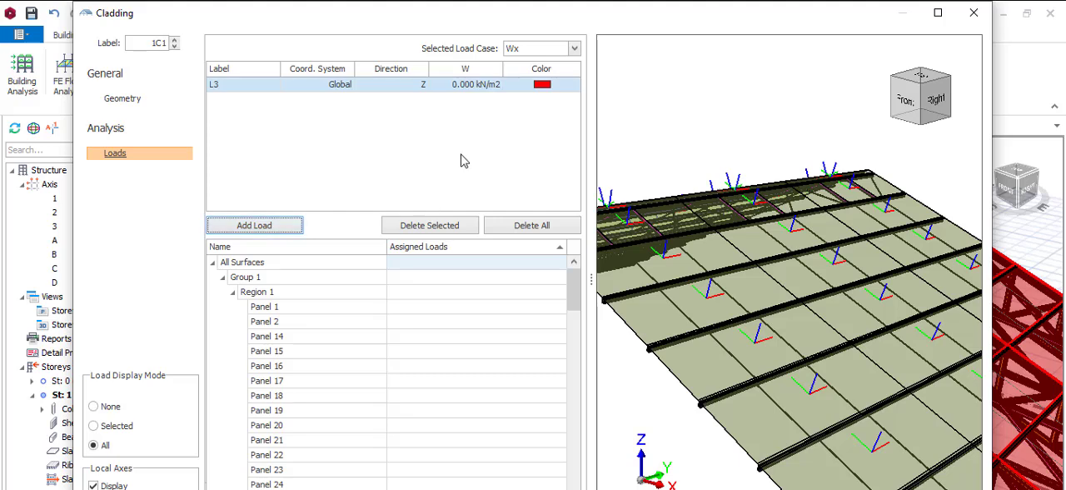
left_click(417, 90)
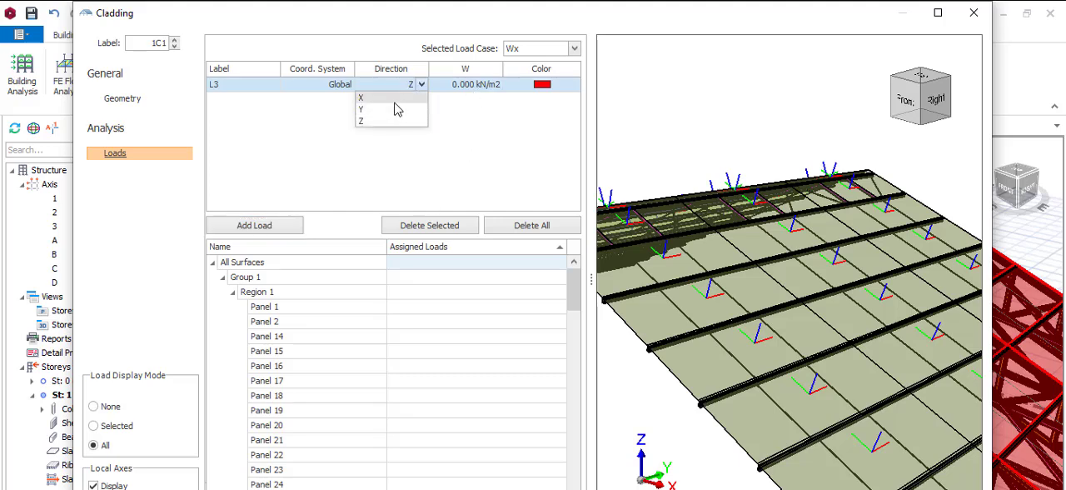
left_click(396, 99)
left_click(460, 87)
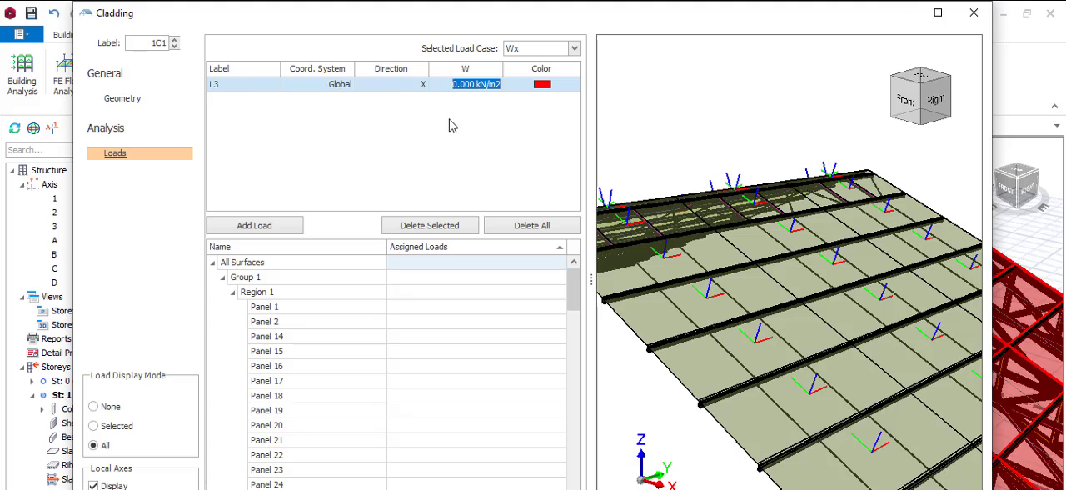
type("0.")
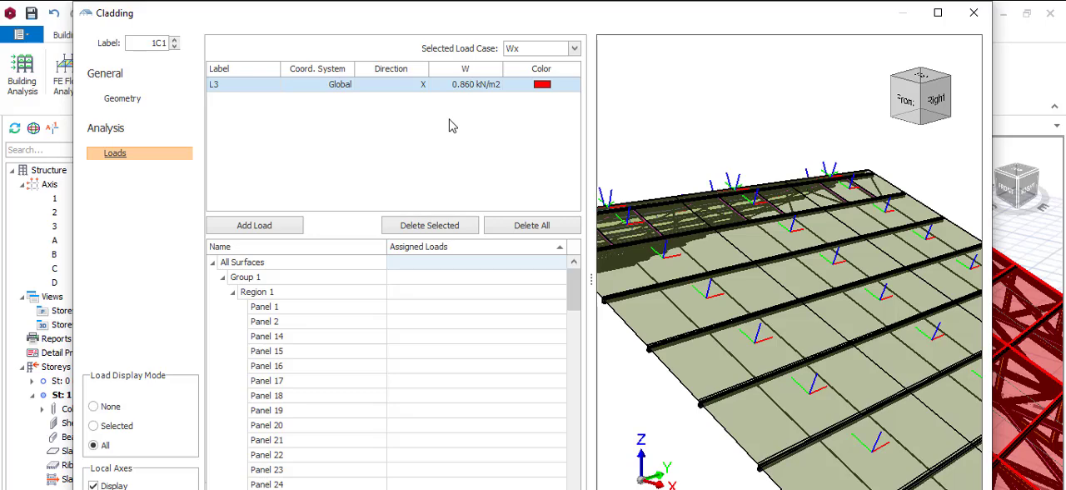
Step: Assign wind load L3 to all cladding surfaces under load case Wx
left_click(472, 264)
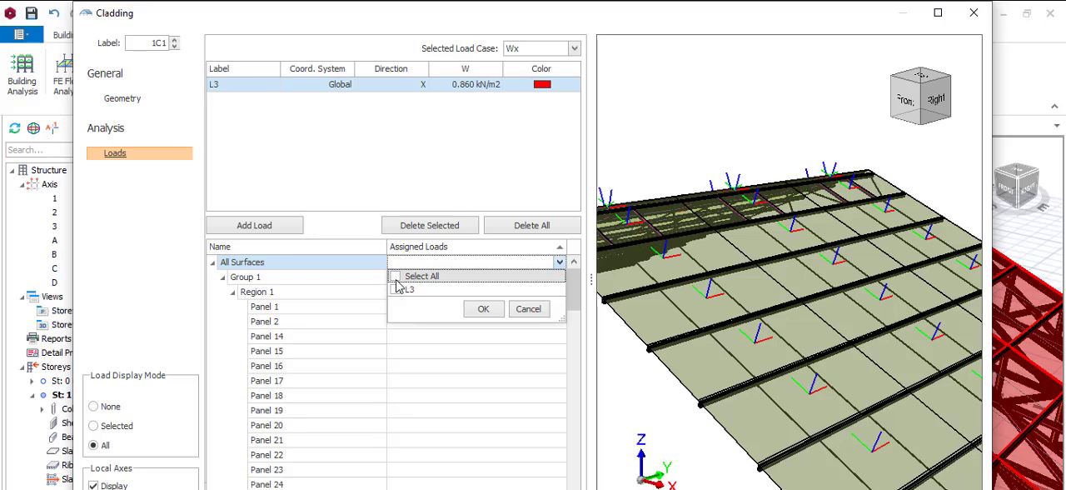
left_click(396, 289)
left_click(484, 308)
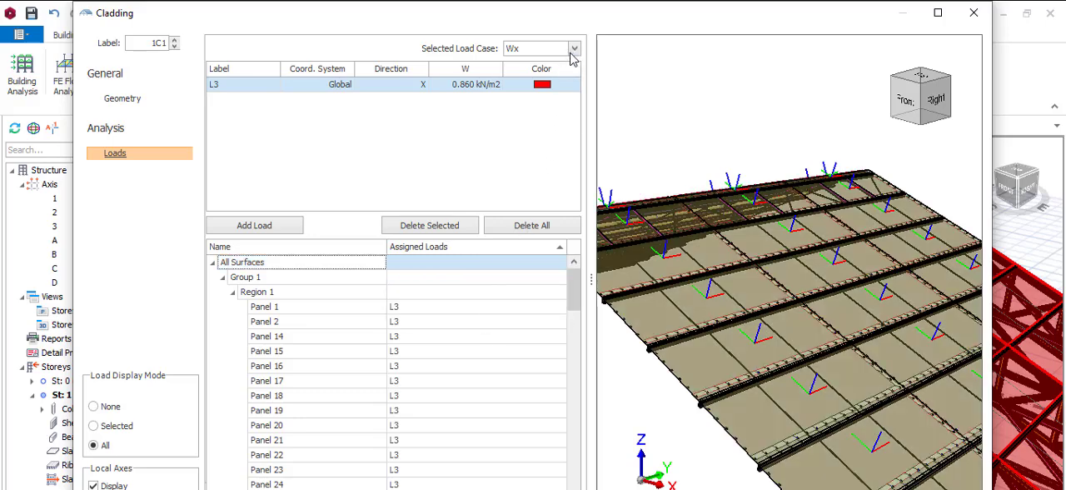
Step: Add a global X wind load of -0.860 kN/m2 to the cladding under load case W-x
left_click(573, 49)
left_click(541, 97)
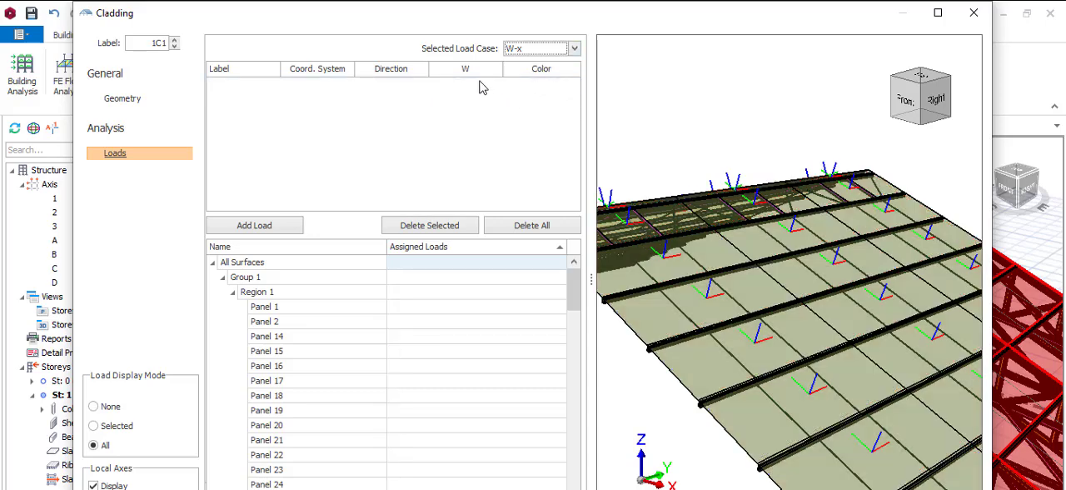
left_click(475, 72)
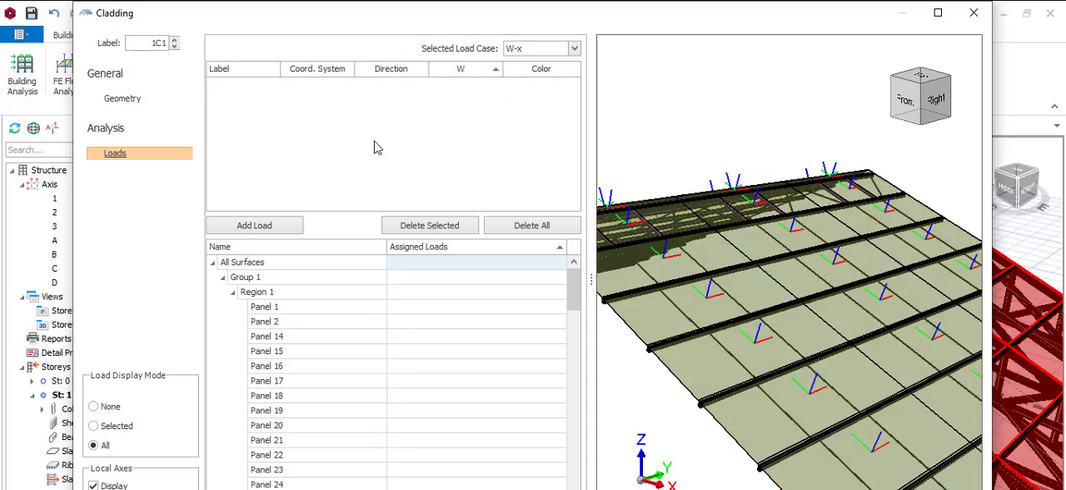
left_click(271, 225)
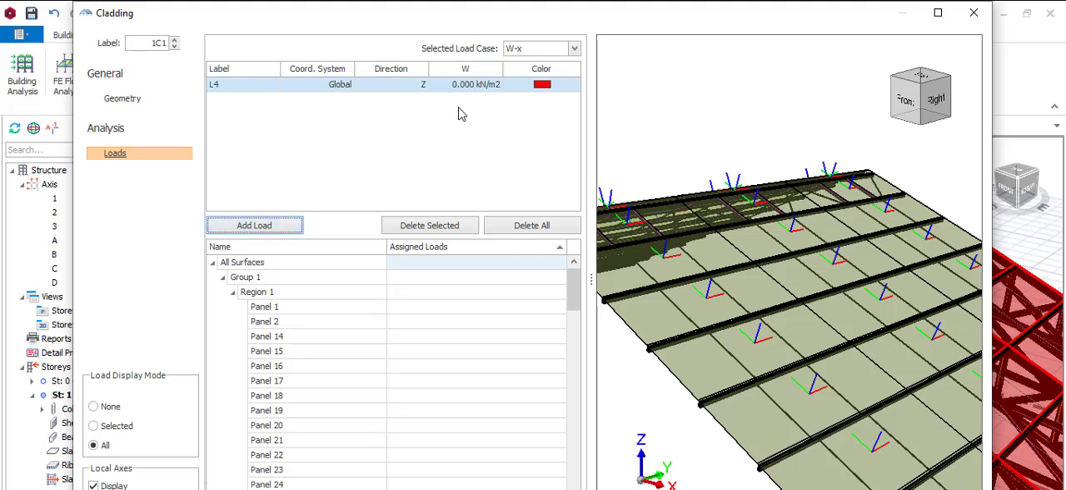
left_click(422, 84)
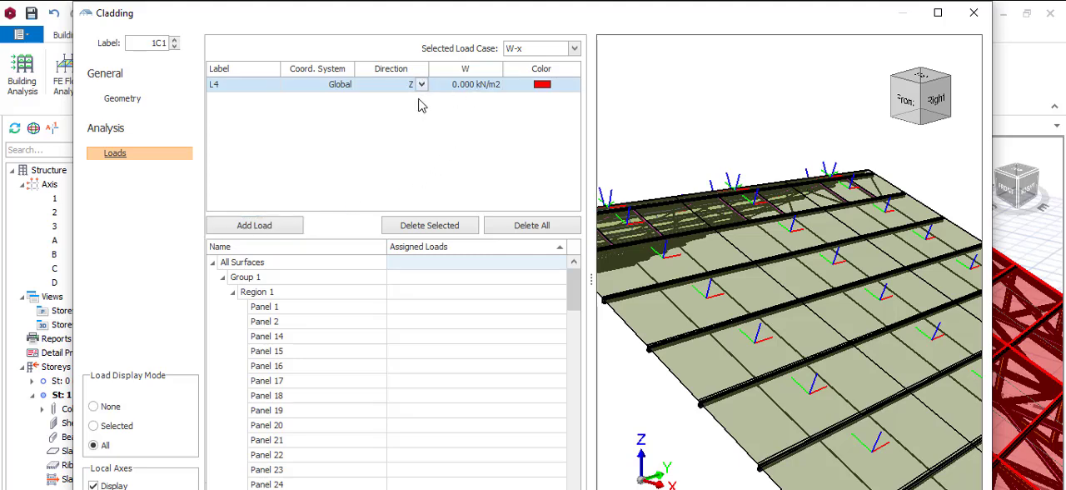
left_click(422, 86)
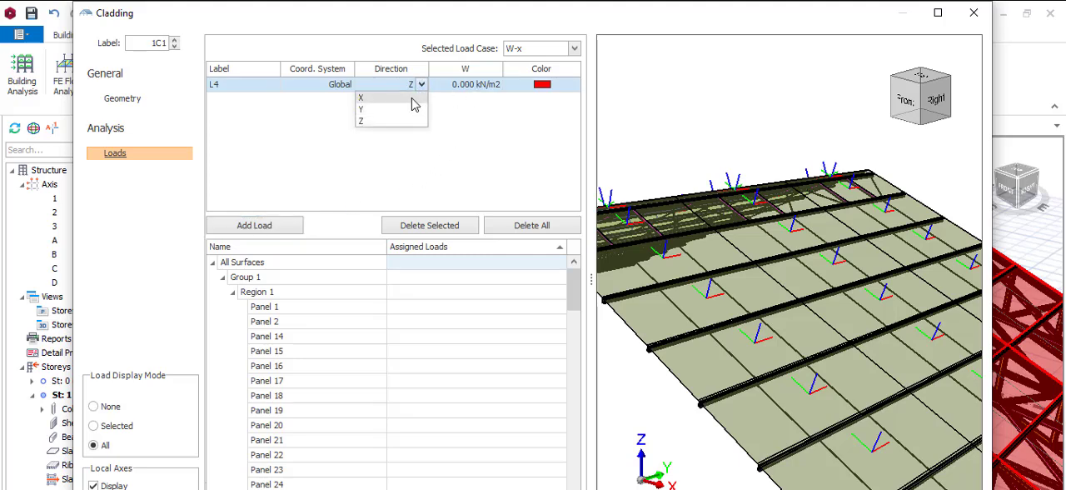
left_click(419, 98)
left_click(472, 90)
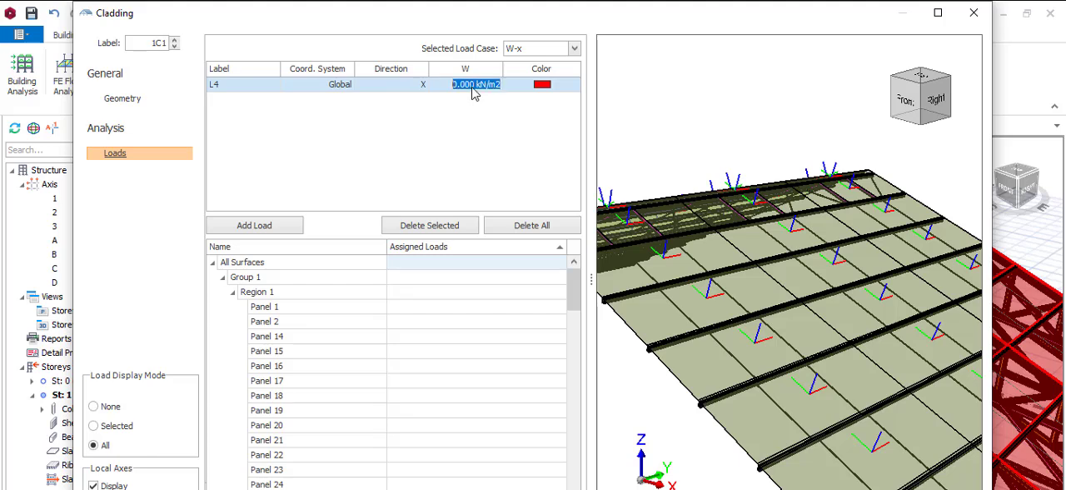
left_click(455, 86)
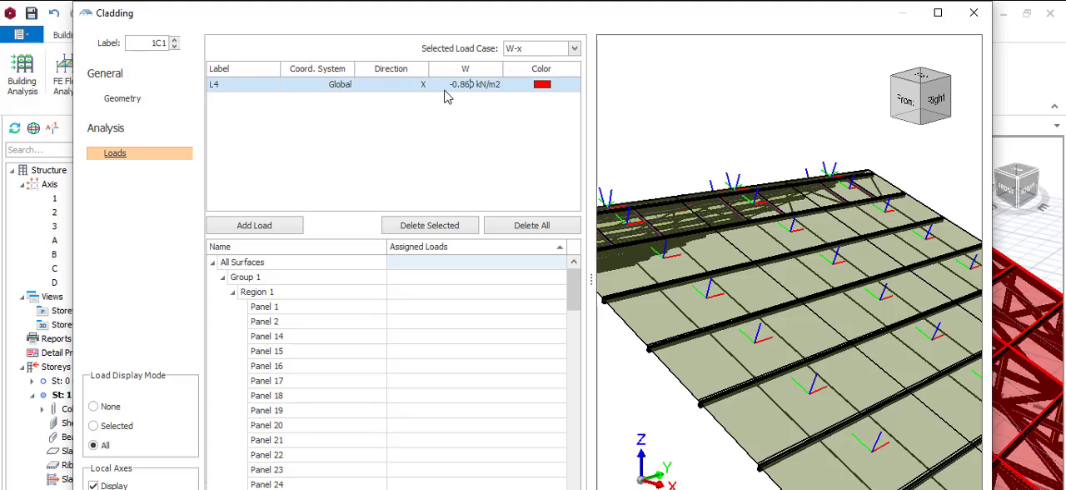
Step: Assign wind load L4 to all cladding surfaces under load case W-x
left_click(463, 268)
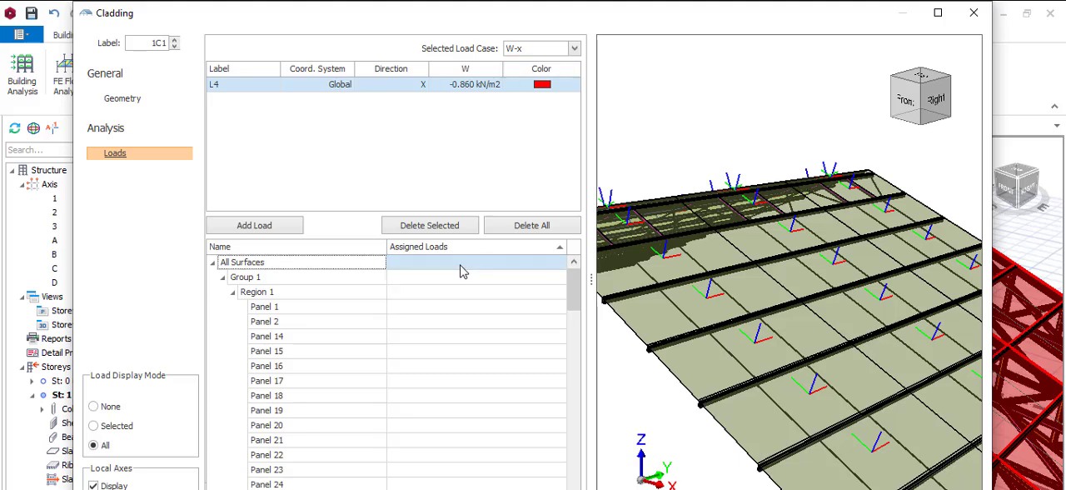
left_click(442, 269)
left_click(406, 276)
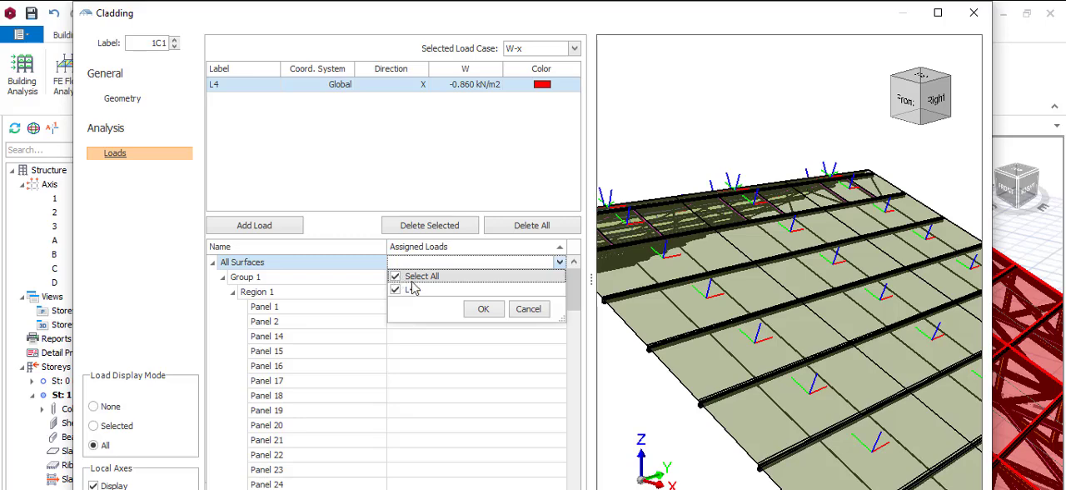
left_click(482, 308)
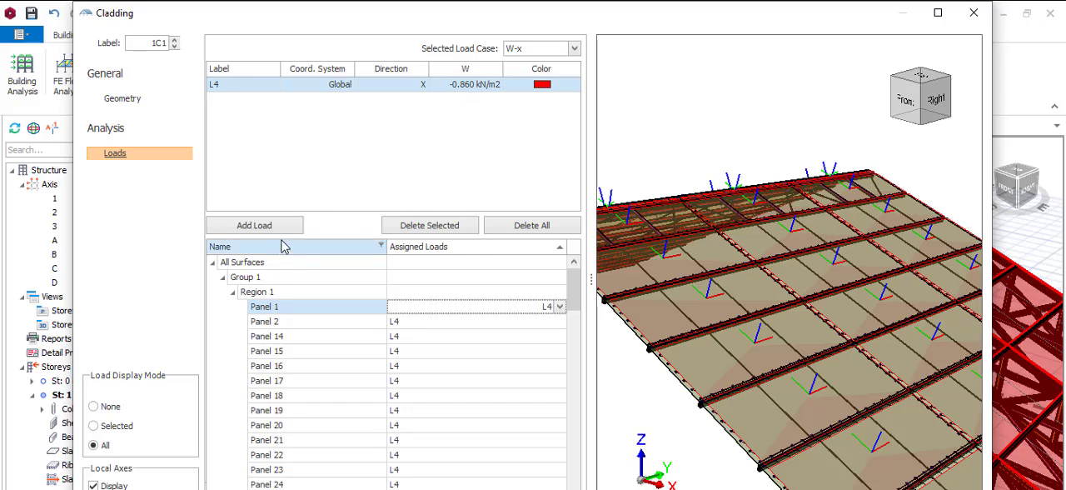
Step: Add a global Y wind load of 0.600 kN/m2 to the cladding under load case Wy
left_click(574, 48)
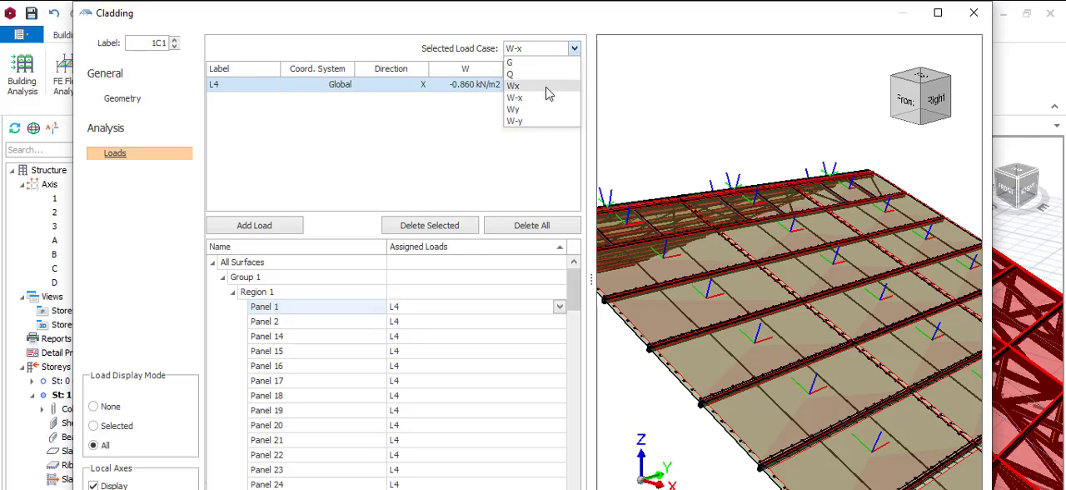
left_click(537, 109)
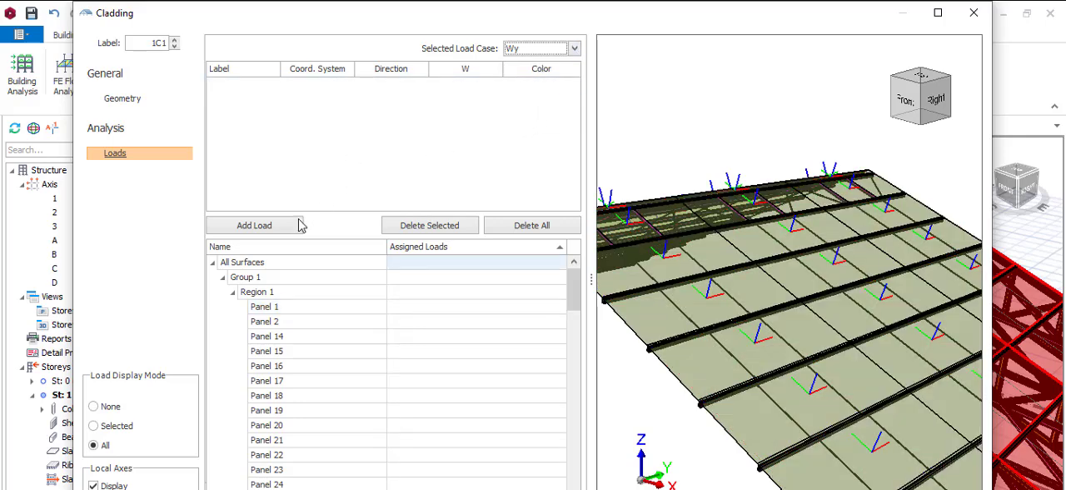
left_click(275, 229)
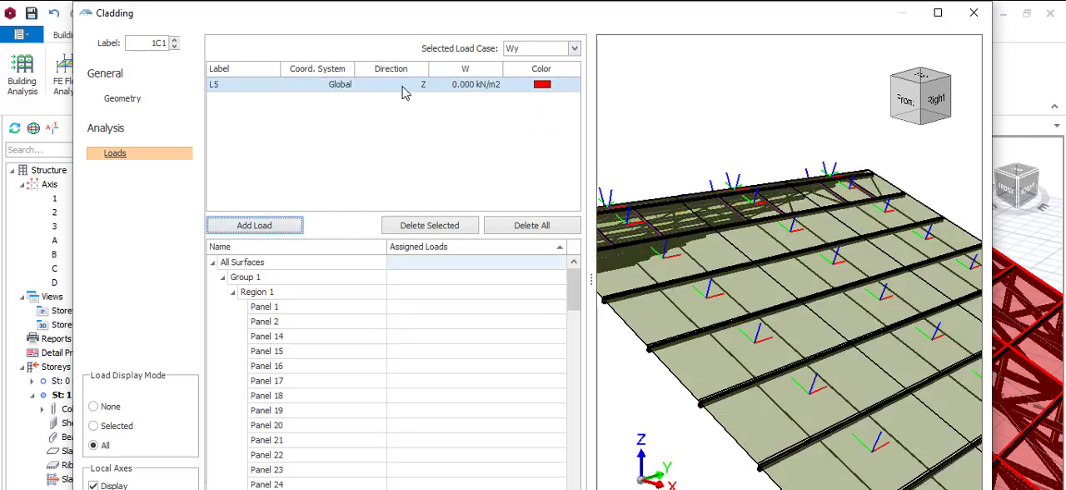
left_click(402, 93)
left_click(400, 112)
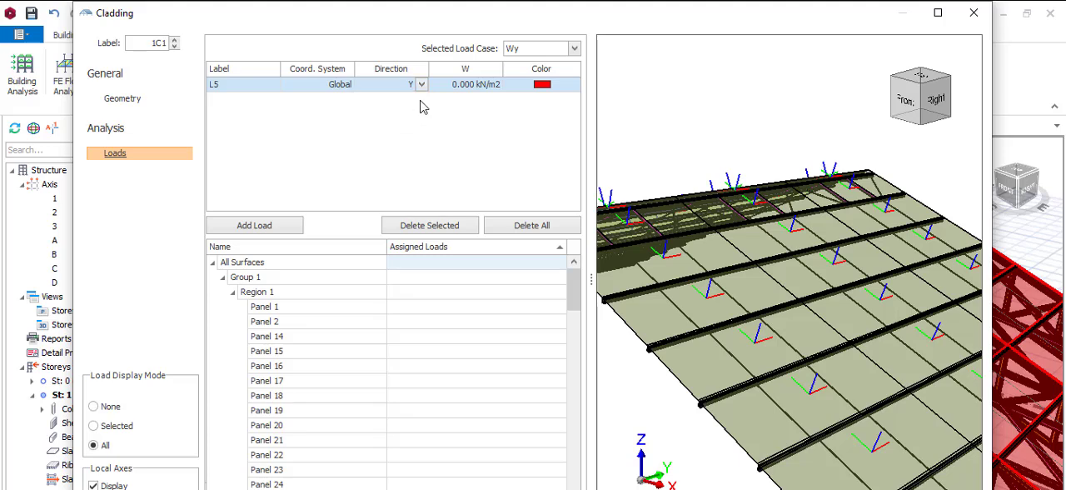
left_click(467, 88)
left_click(466, 86)
Step: Assign wind load L5 to all cladding surfaces under load case Wy
left_click(446, 267)
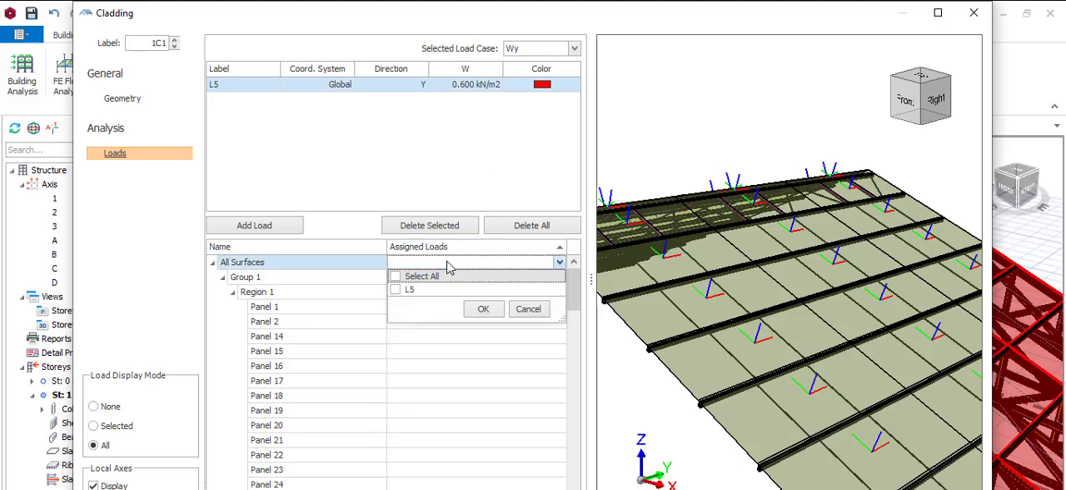
left_click(440, 288)
left_click(483, 309)
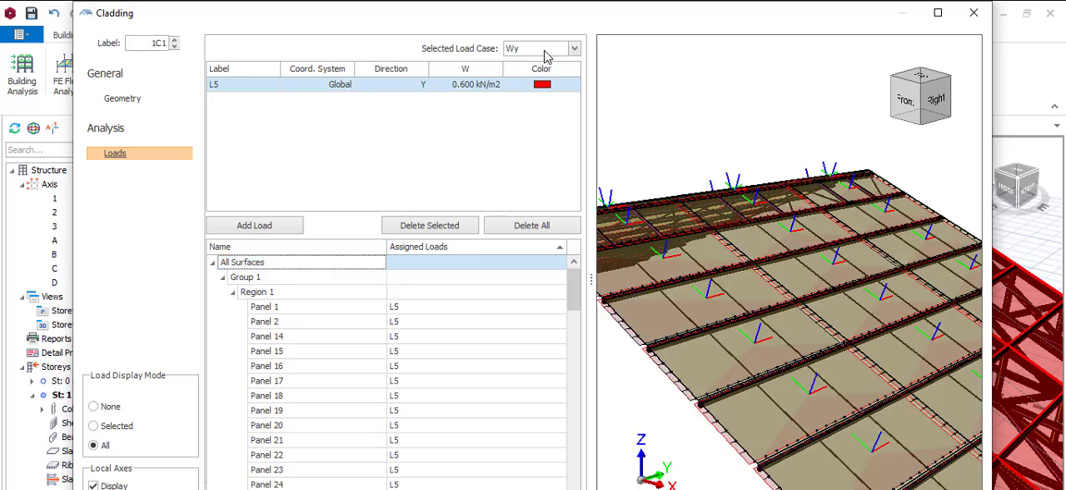
Step: Add a global Y wind load of -0.600 kN/m2 under load case W-y, deleting the surplus load L7
left_click(544, 56)
left_click(528, 128)
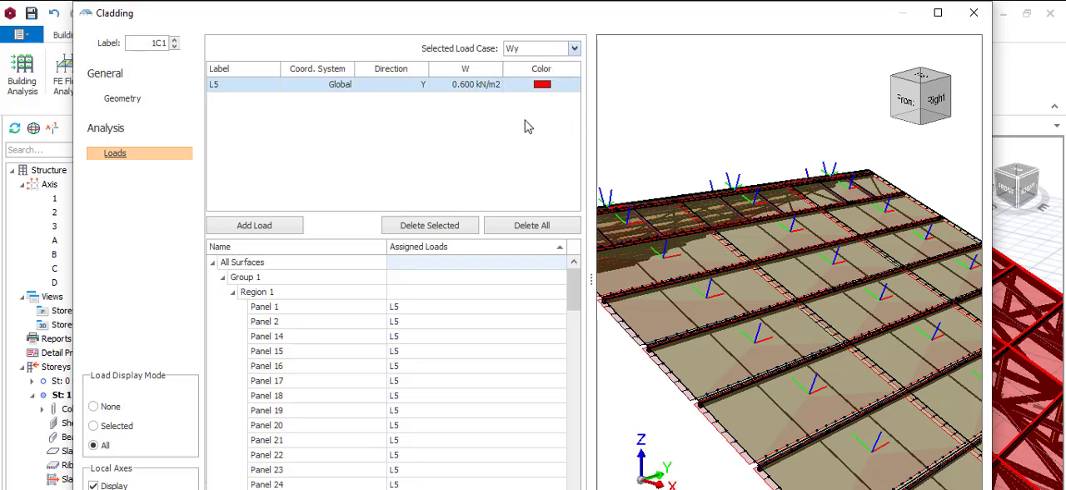
left_click(466, 71)
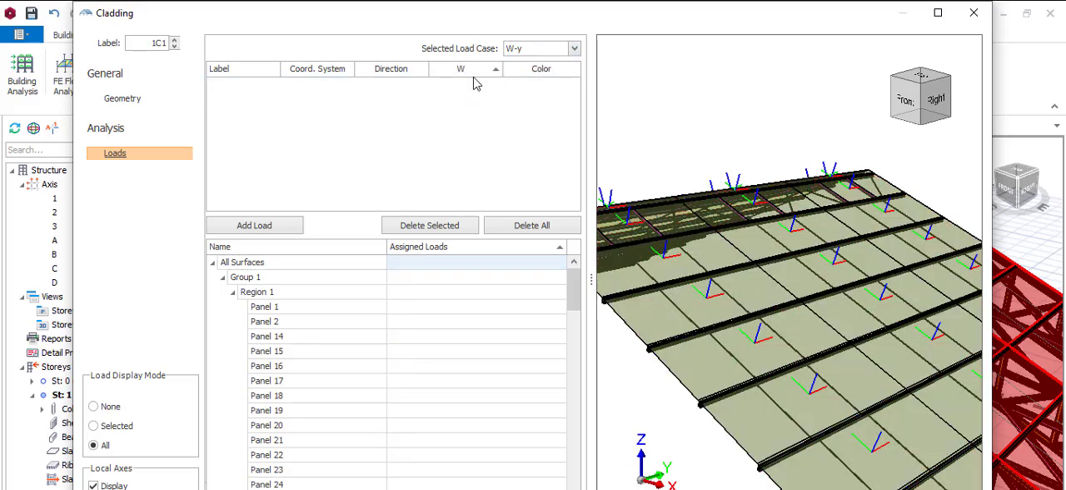
left_click(283, 226)
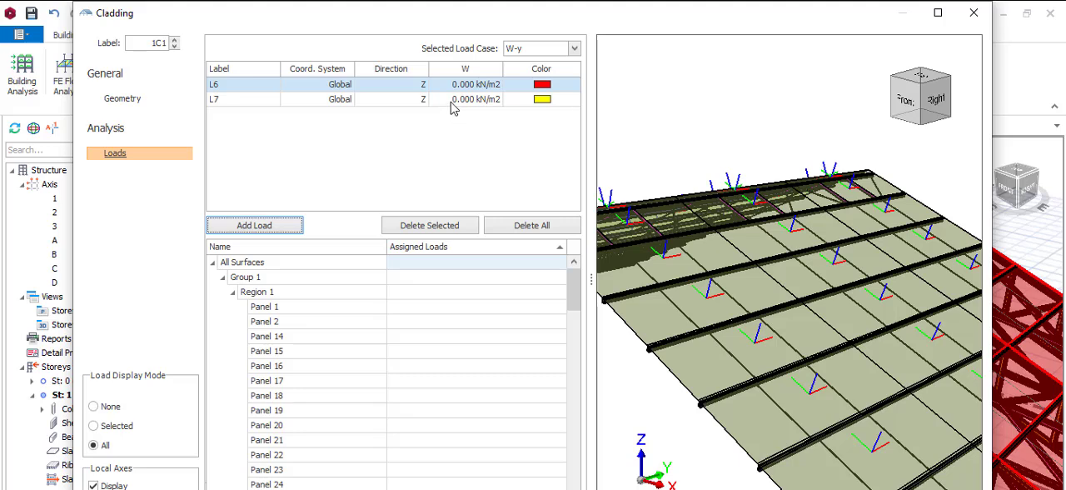
left_click(451, 100)
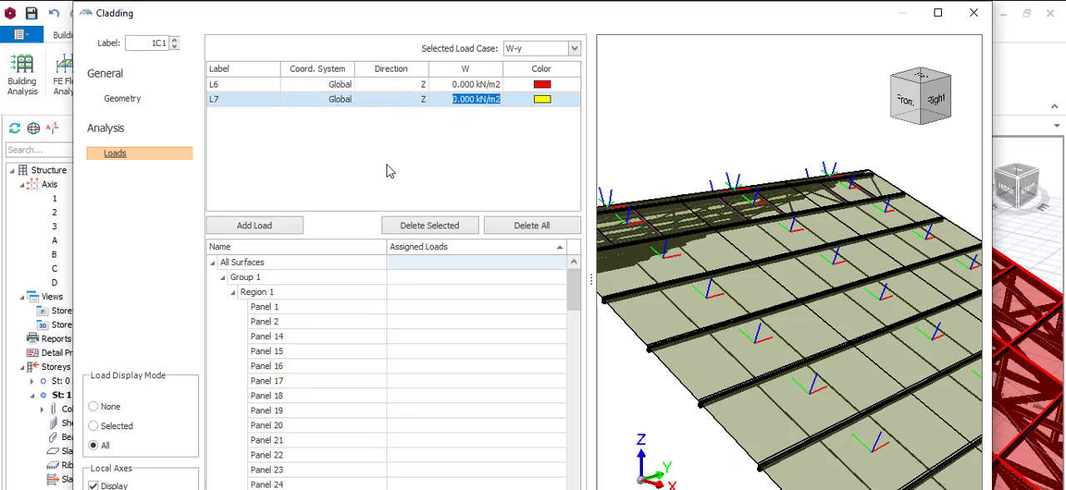
left_click(436, 225)
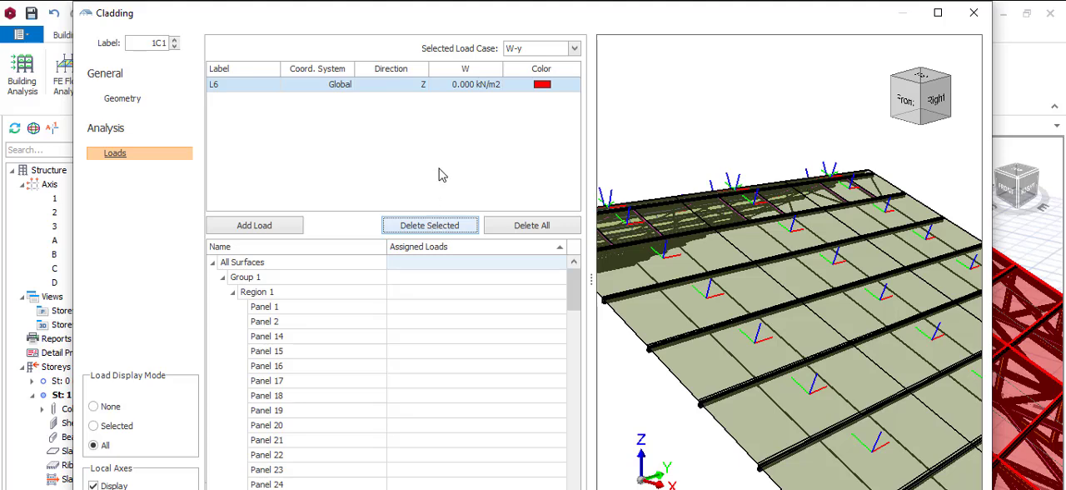
left_click(396, 91)
left_click(401, 107)
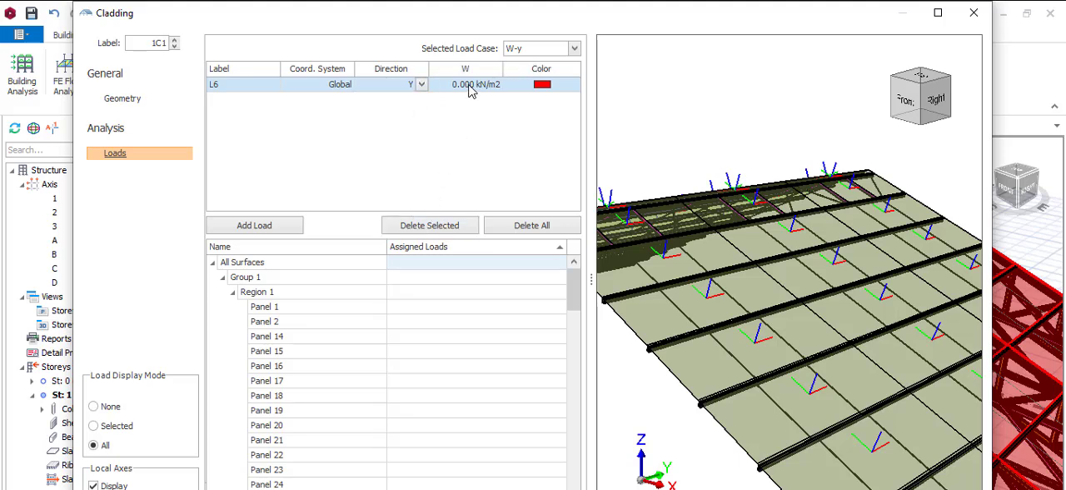
left_click(466, 86)
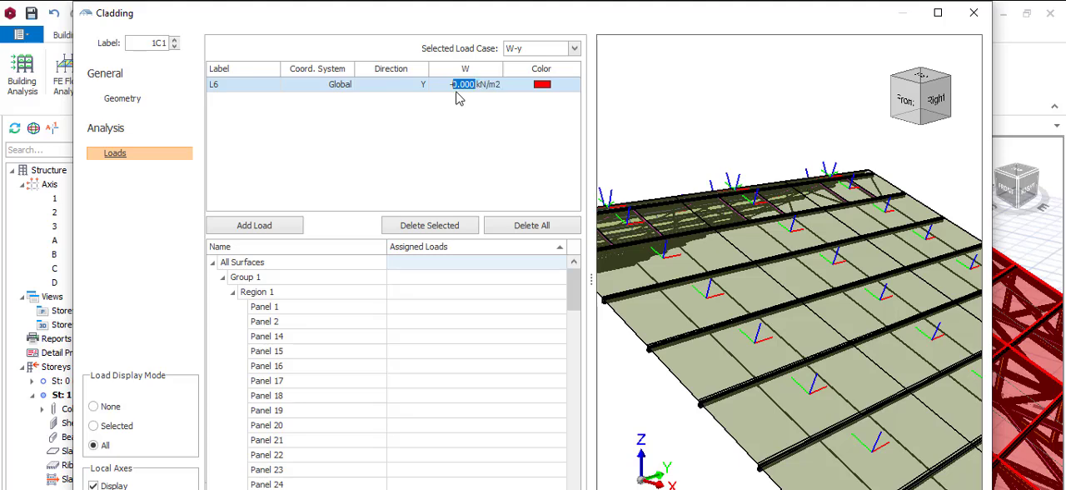
type("-")
Step: Assign wind load L6 to all cladding surfaces under load case W-y and accept the cladding settings
left_click(454, 265)
left_click(454, 265)
left_click(451, 289)
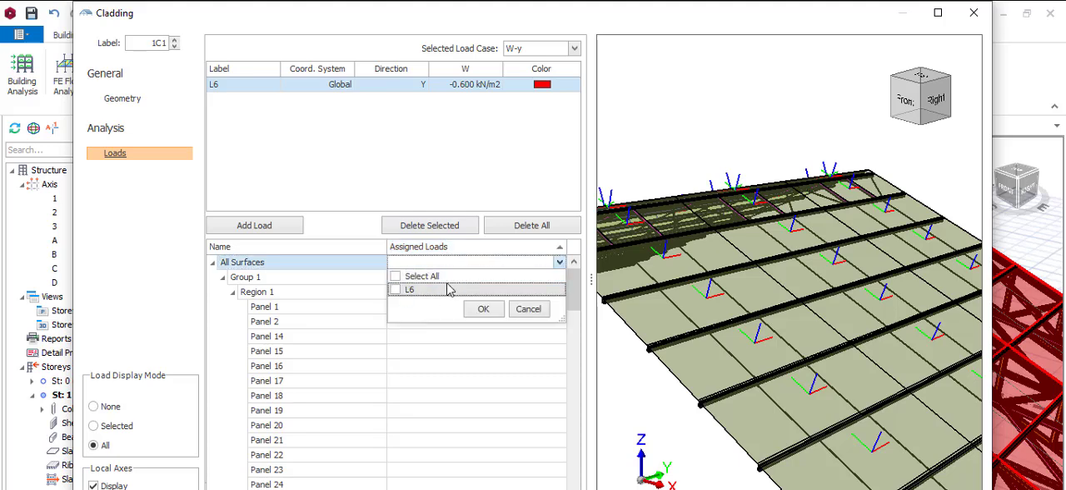
left_click(483, 309)
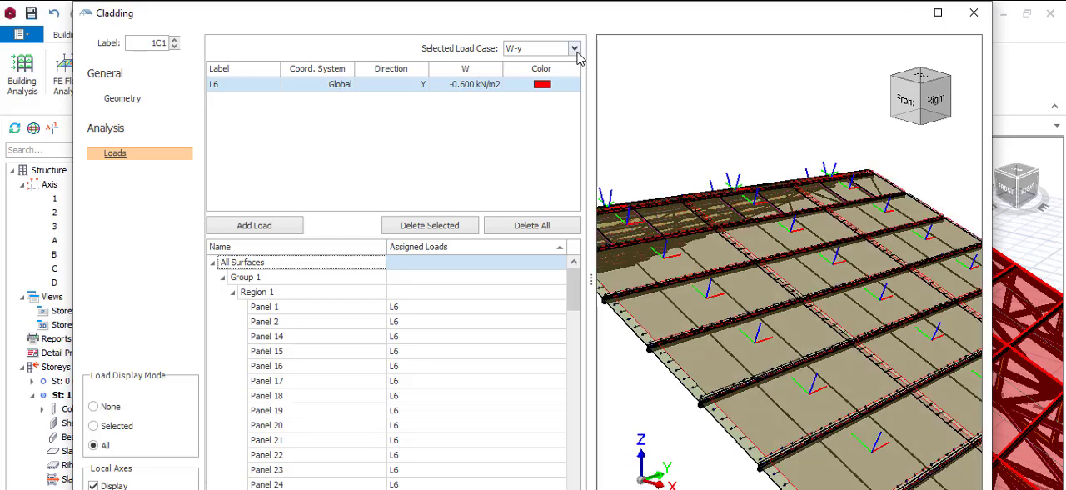
left_click(575, 50)
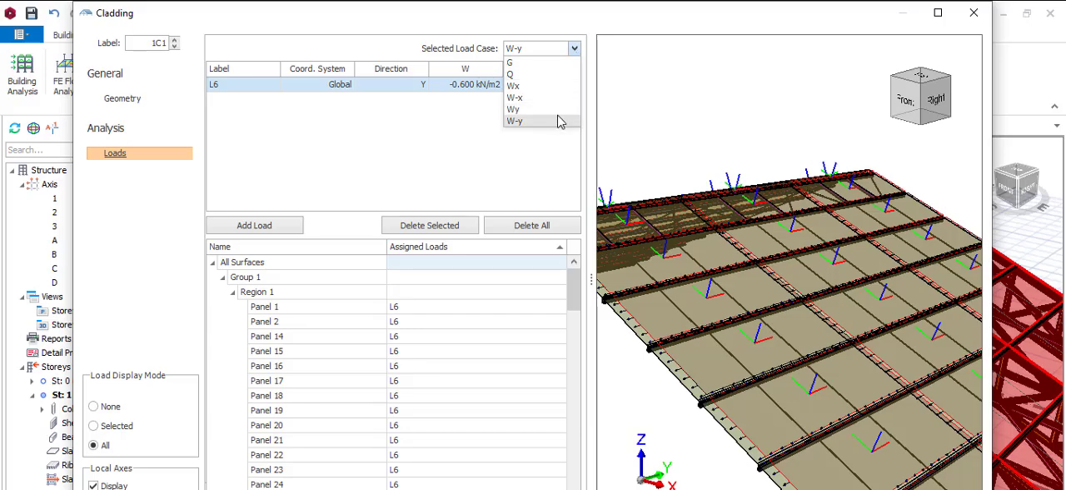
left_click(939, 487)
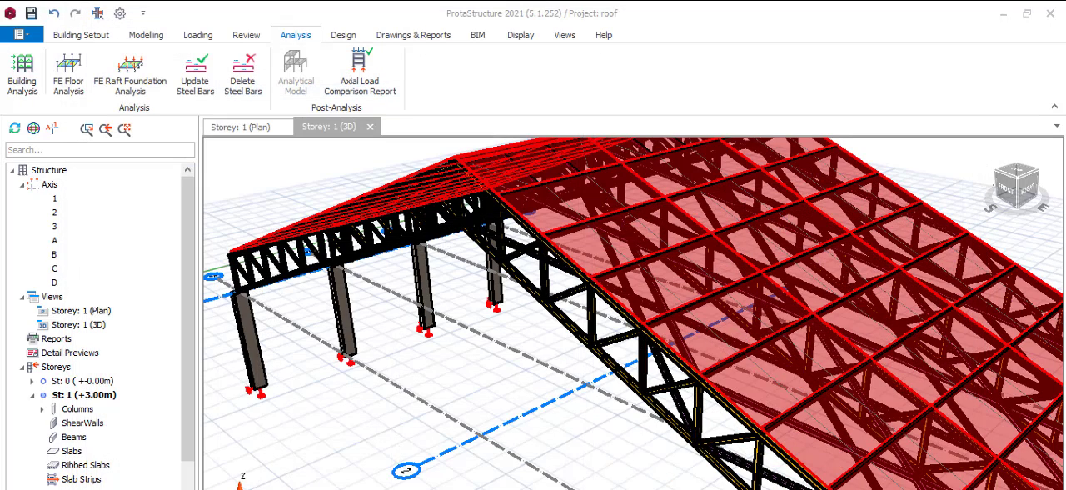
Step: Run the building analysis with Steel Member Design Check enabled, then dismiss the summary report and analysis log
left_click(805, 376)
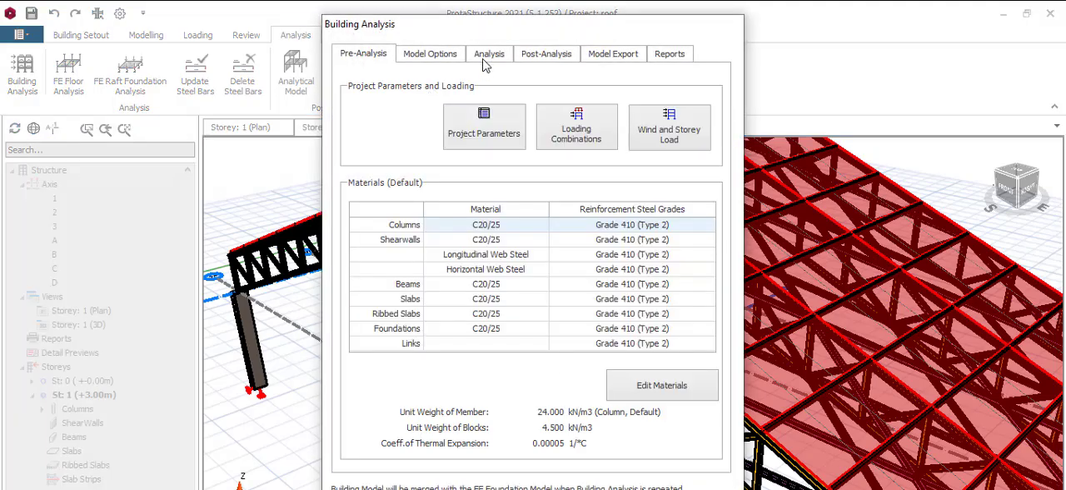
left_click(486, 62)
left_click(488, 172)
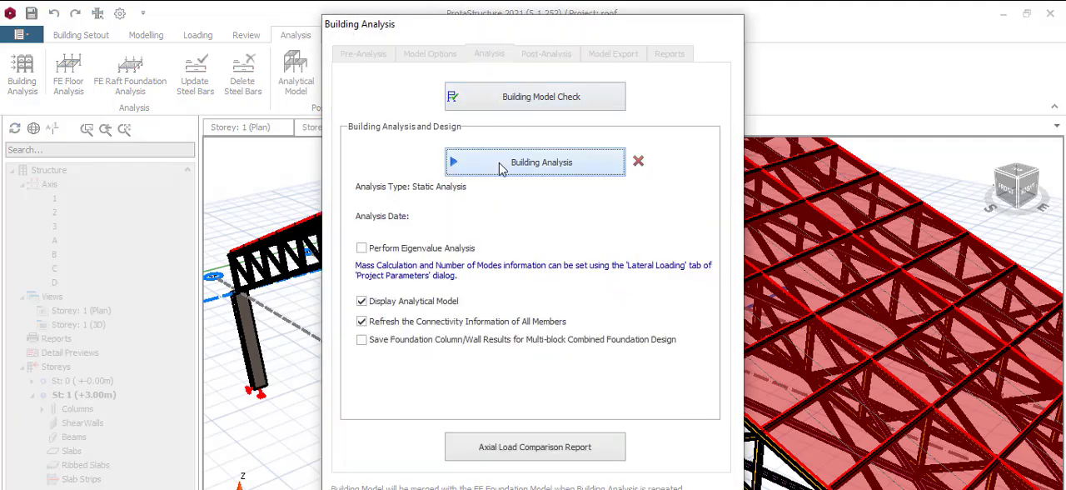
left_click(398, 291)
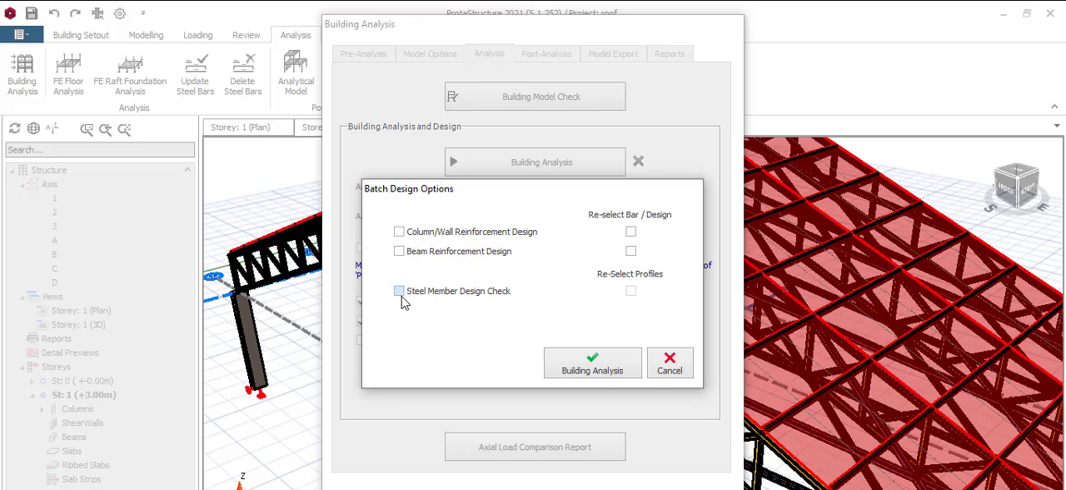
left_click(611, 366)
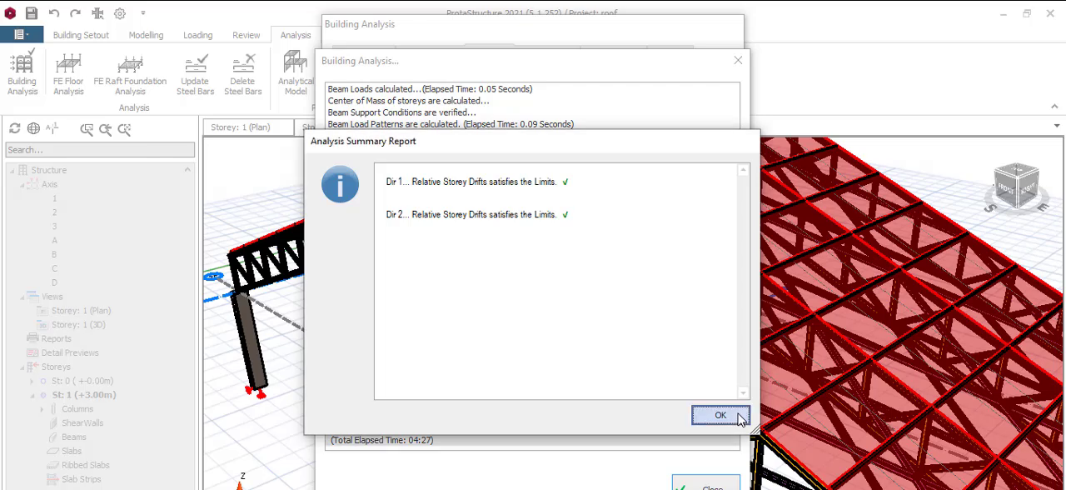
left_click(730, 416)
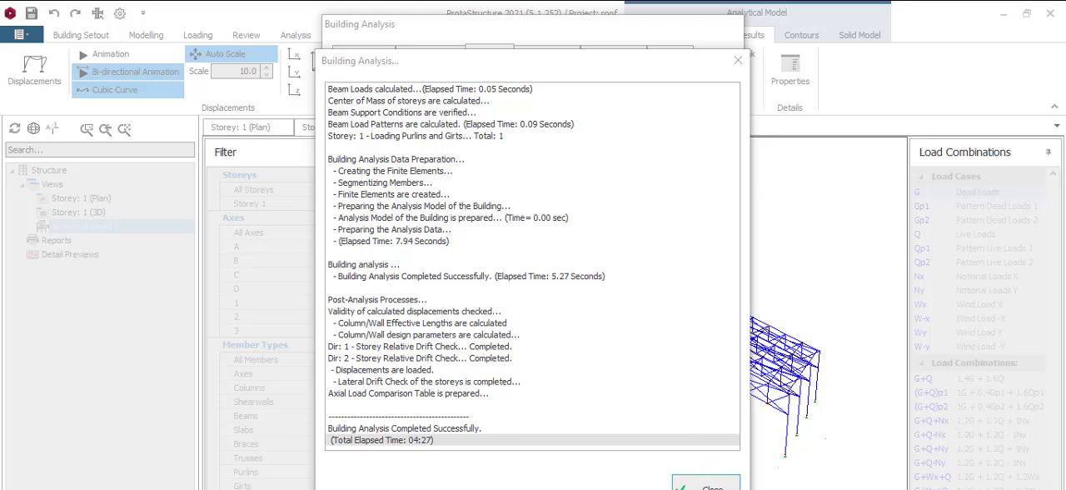
left_click(704, 486)
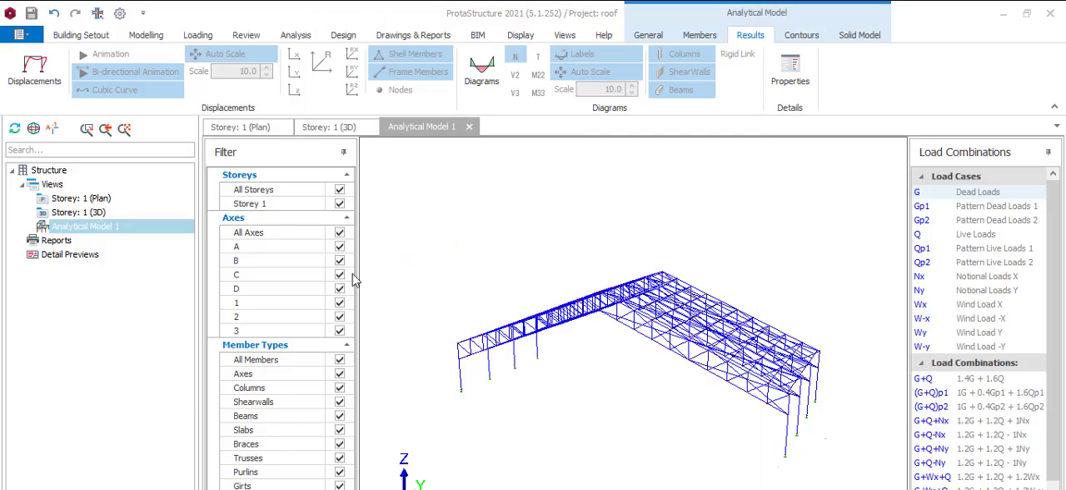
Step: Open Steel Member Design for truss 1T1 from the Storey: 1 3D view
left_click(331, 128)
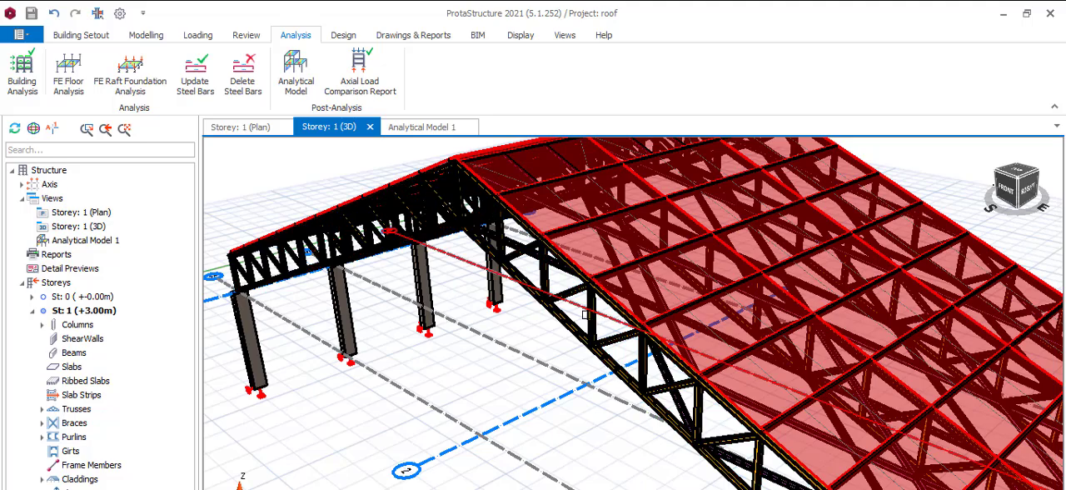
scroll(575, 308, "up", 2)
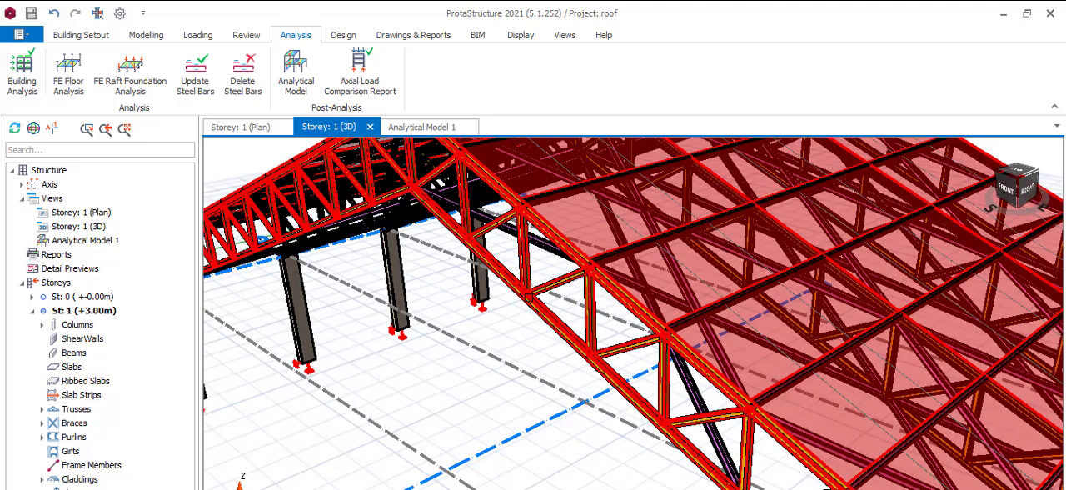
left_click(528, 296)
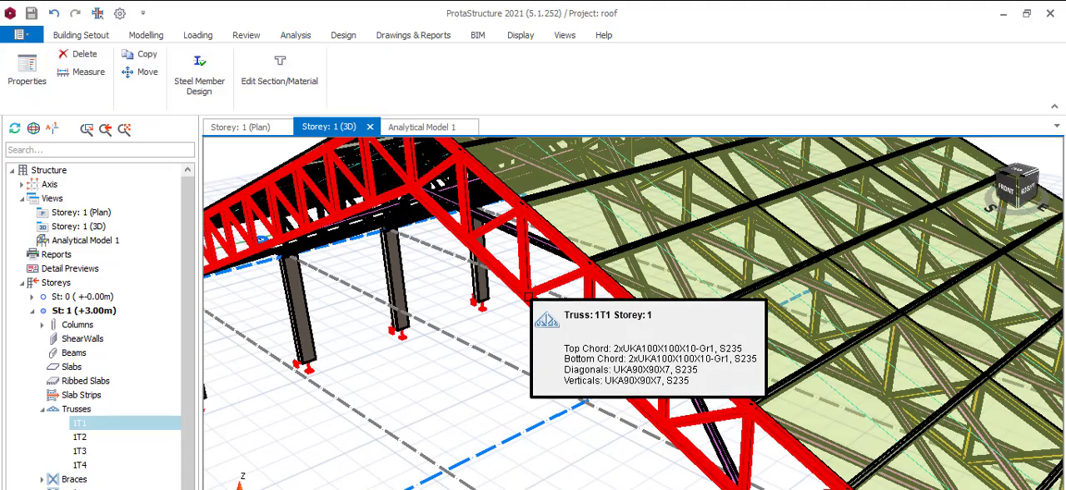
right_click(527, 297)
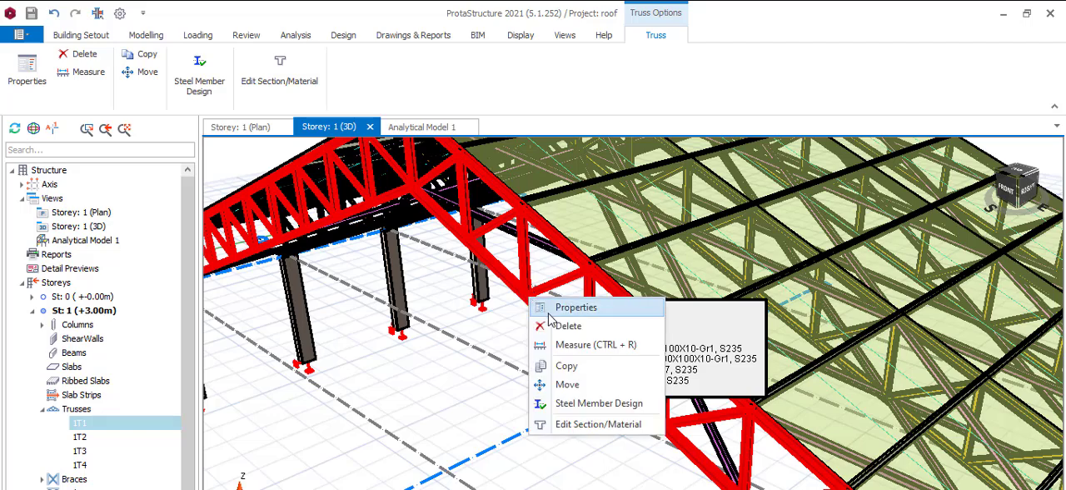
left_click(586, 406)
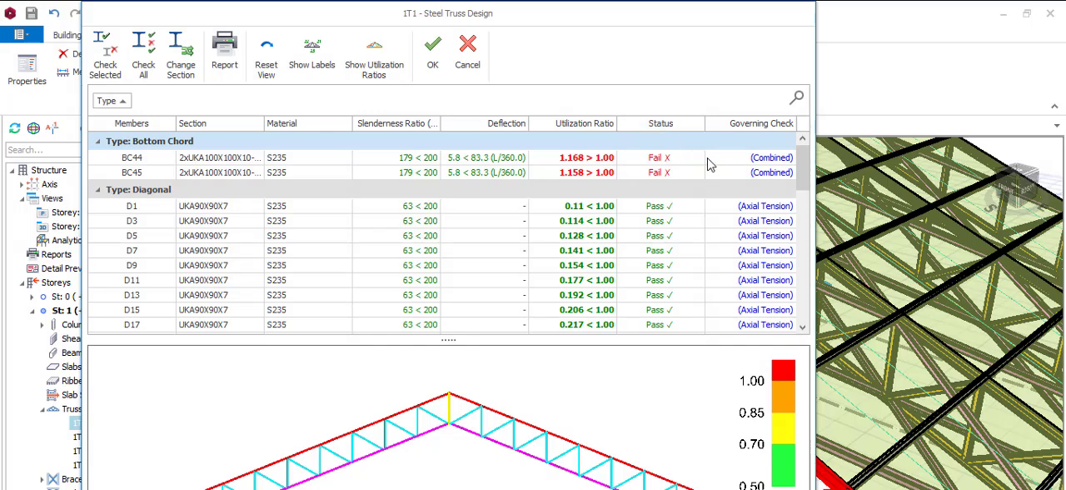
Step: Open the section selection for bottom chord BC44, switch to a single angle and choose the UKA150X150X10 profile
left_click(593, 161)
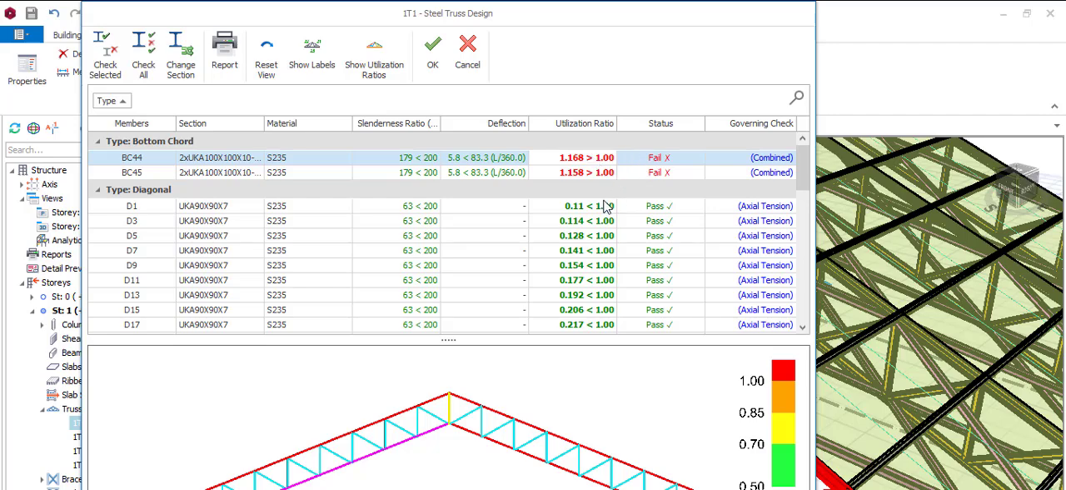
double_click(546, 158)
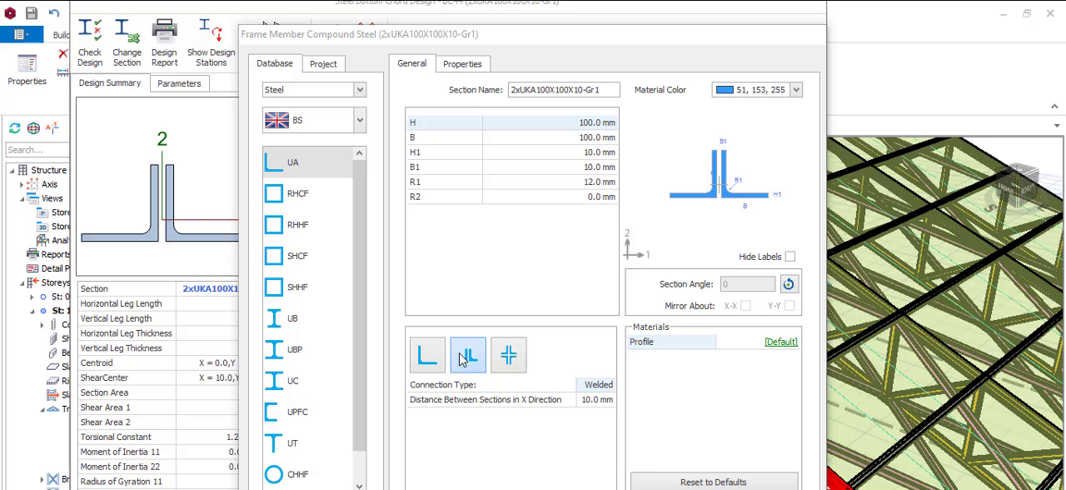
left_click(425, 358)
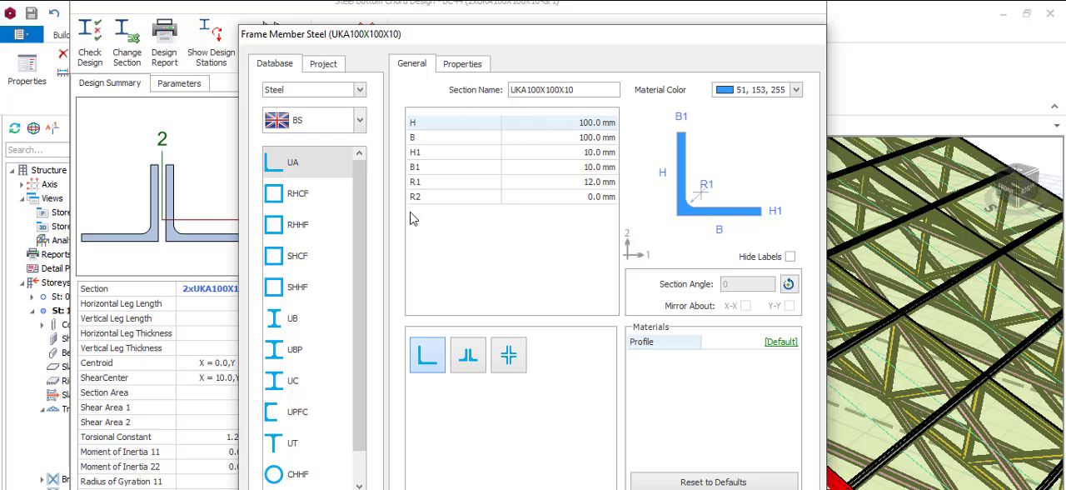
left_click(304, 166)
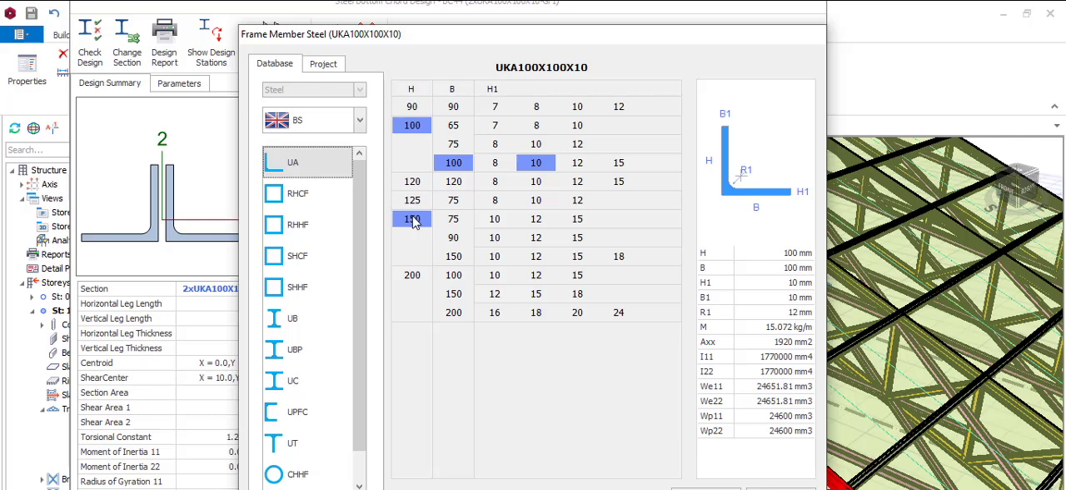
left_click(455, 259)
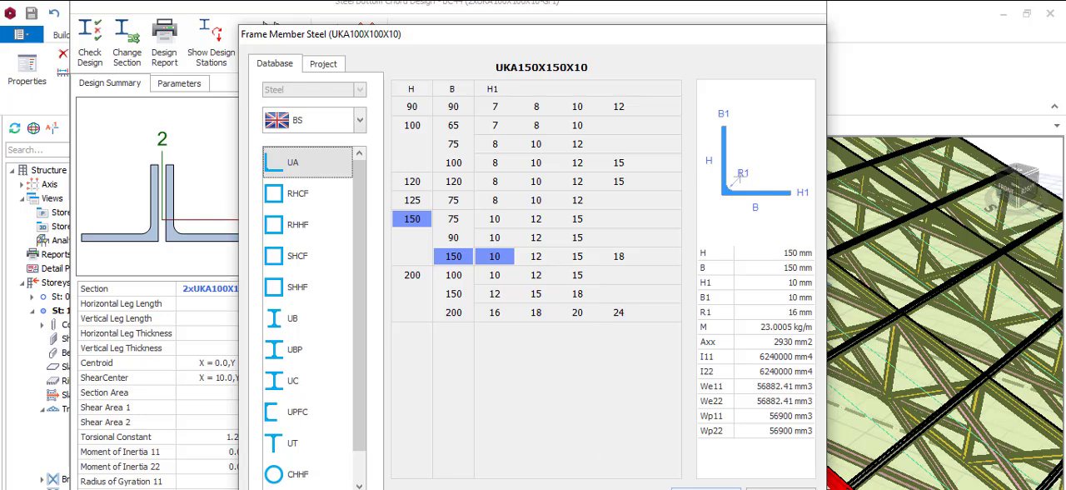
left_click(706, 488)
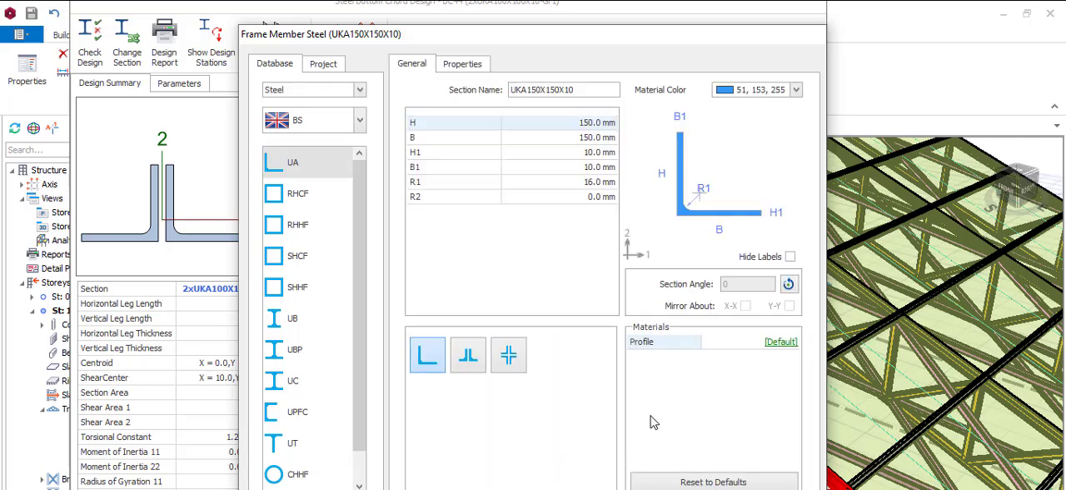
Step: Change bottom chord BC44's section to the single angle UKA200X200X16 and accept its design
left_click(705, 488)
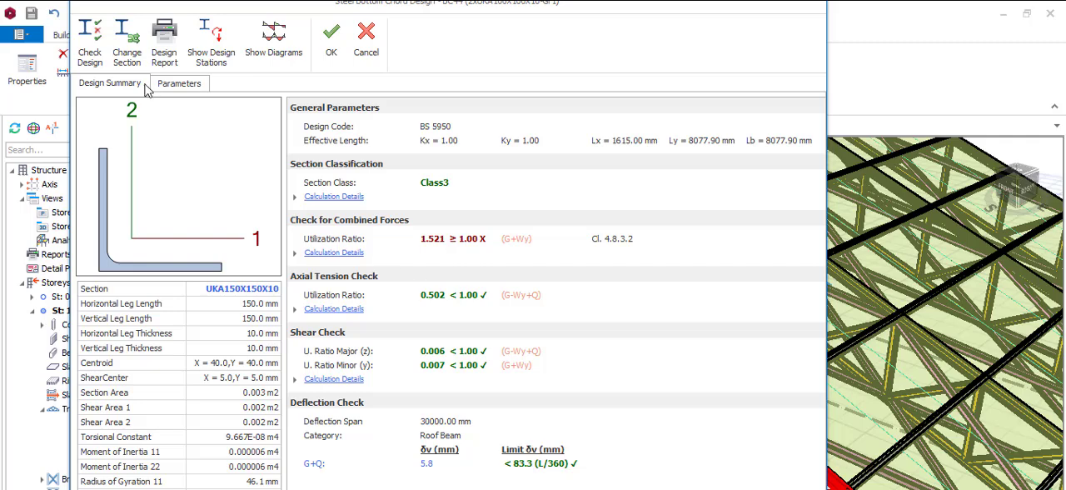
left_click(127, 42)
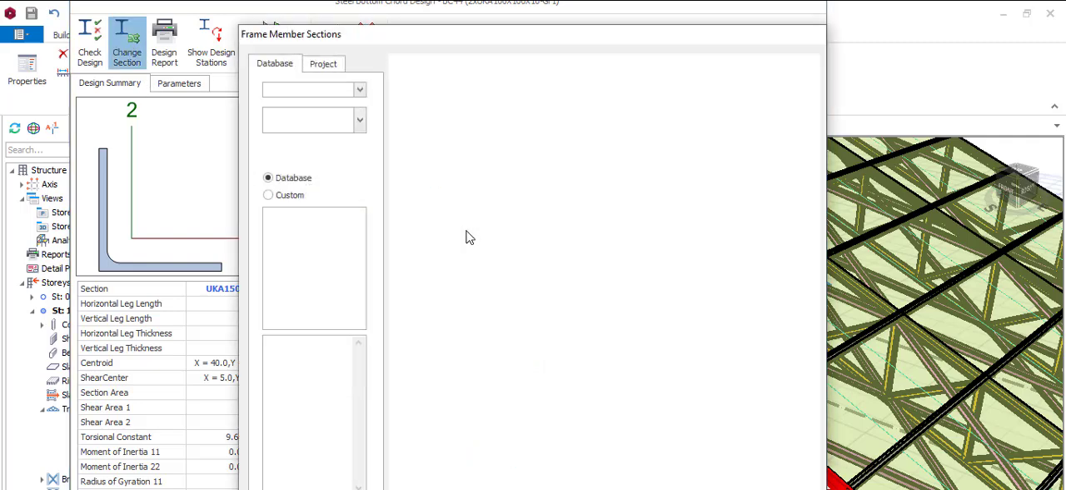
left_click(319, 170)
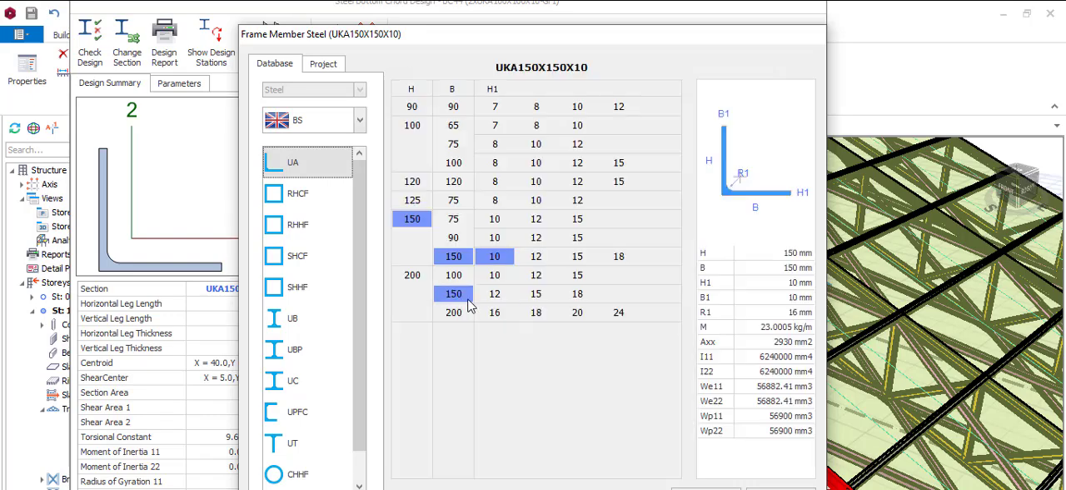
left_click(445, 279)
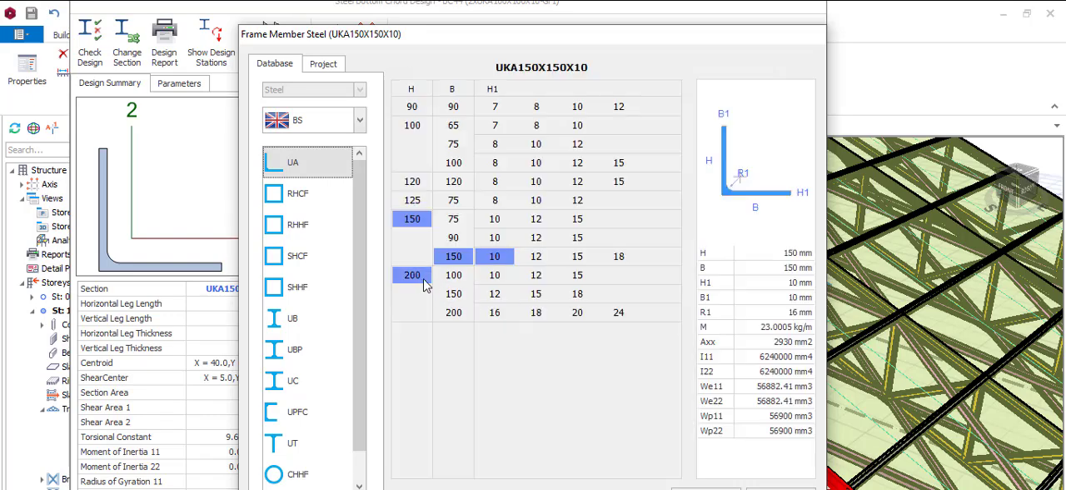
left_click(446, 314)
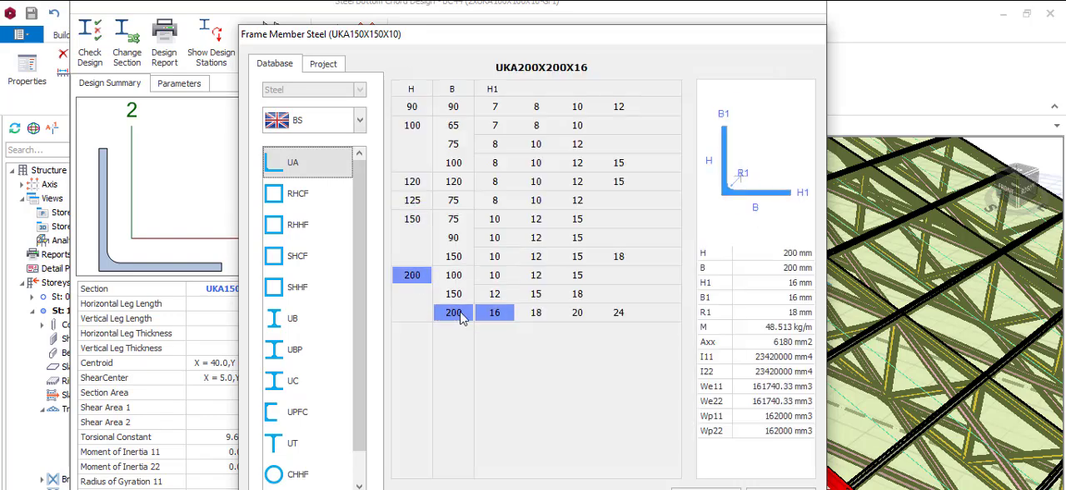
left_click(706, 489)
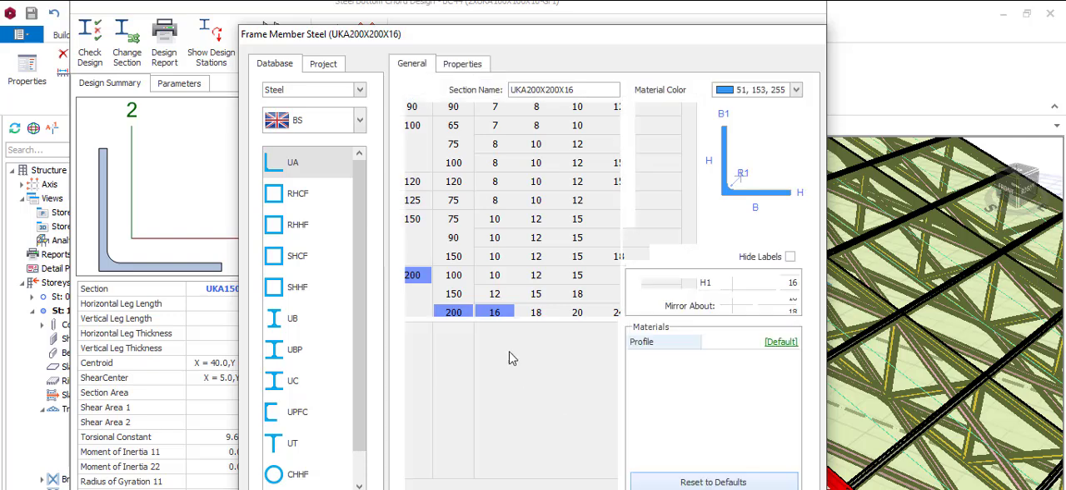
left_click(573, 488)
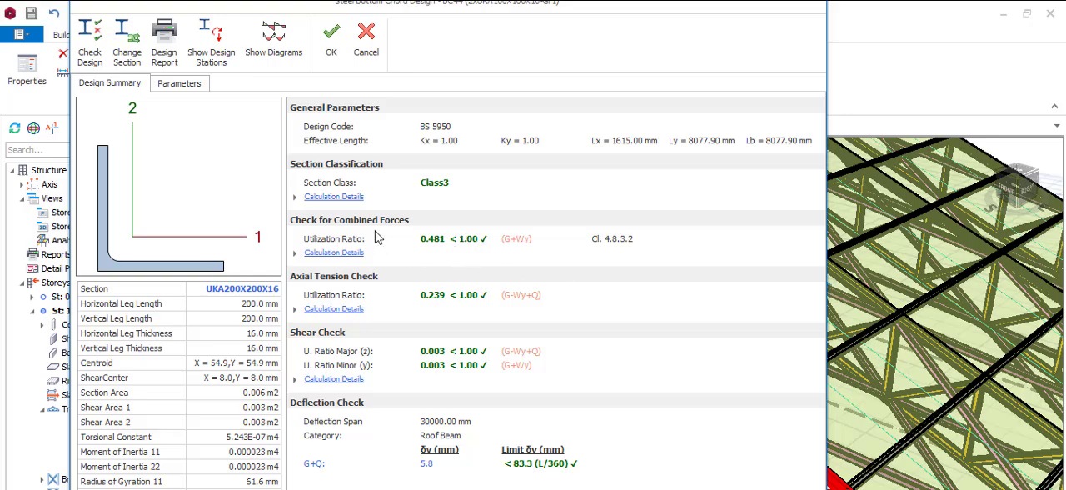
left_click(330, 38)
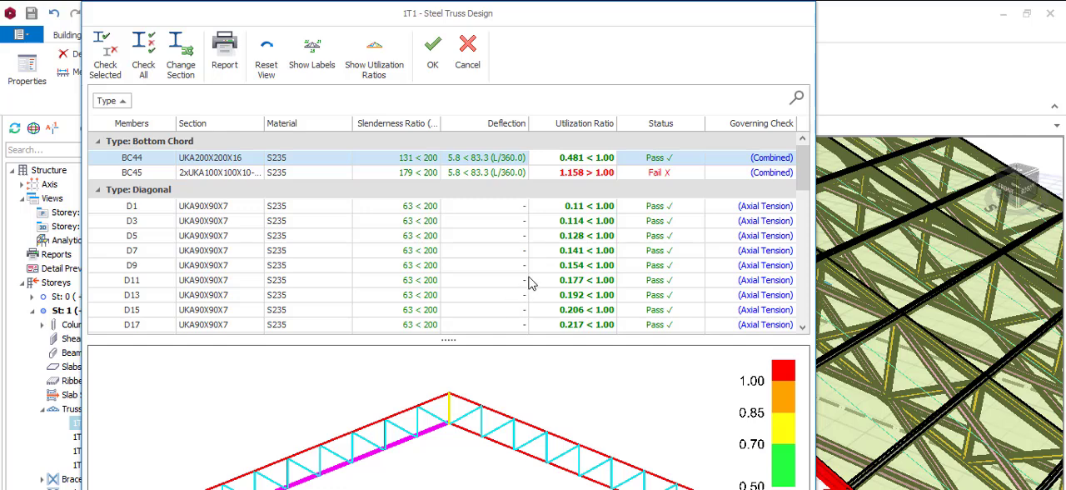
Step: Open the design of bottom chord BC45 and change its double-angle section to 2xUKA200X200X16
left_click(573, 175)
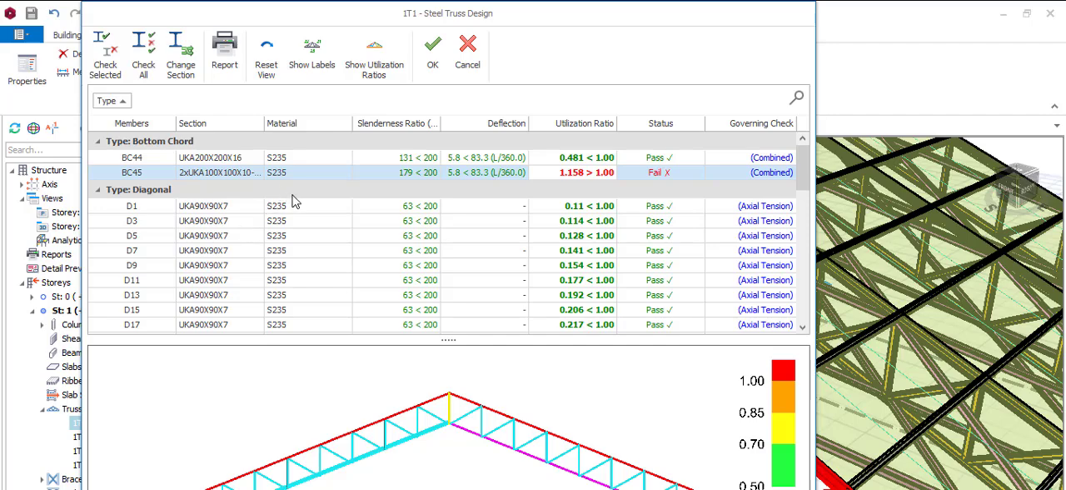
double_click(502, 169)
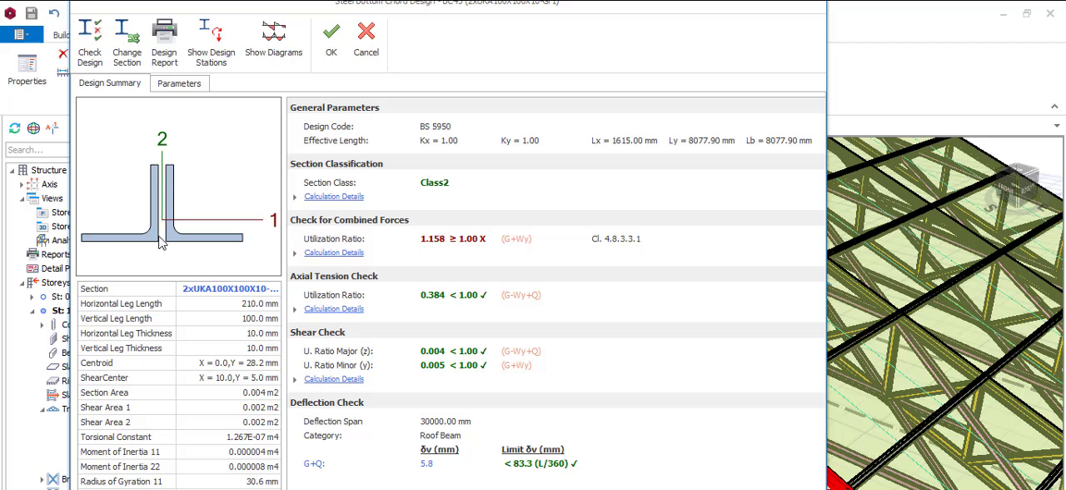
left_click(127, 40)
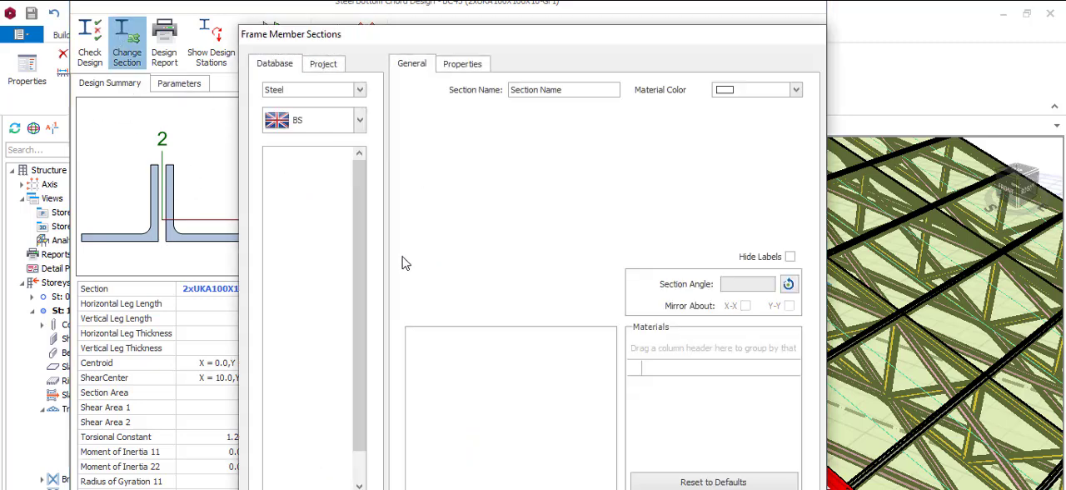
left_click(306, 165)
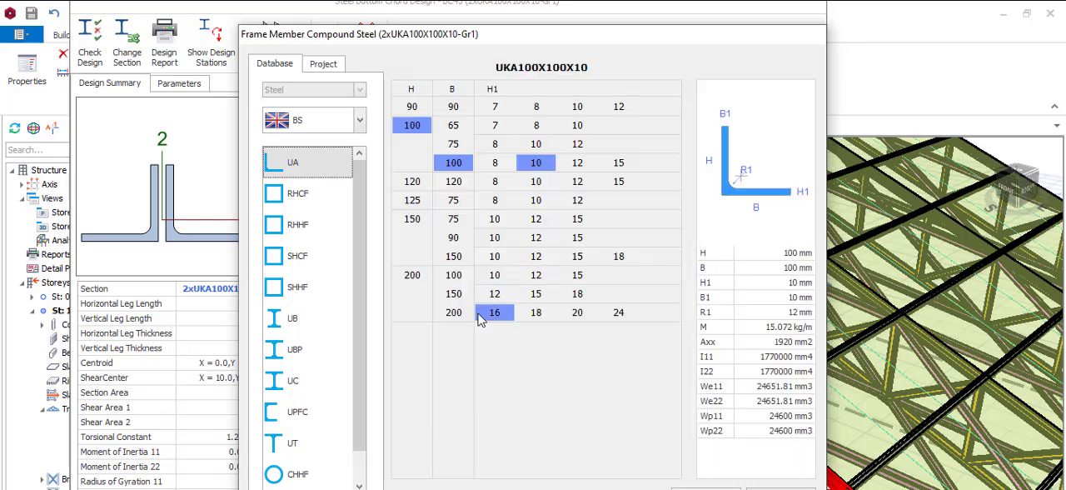
left_click(456, 313)
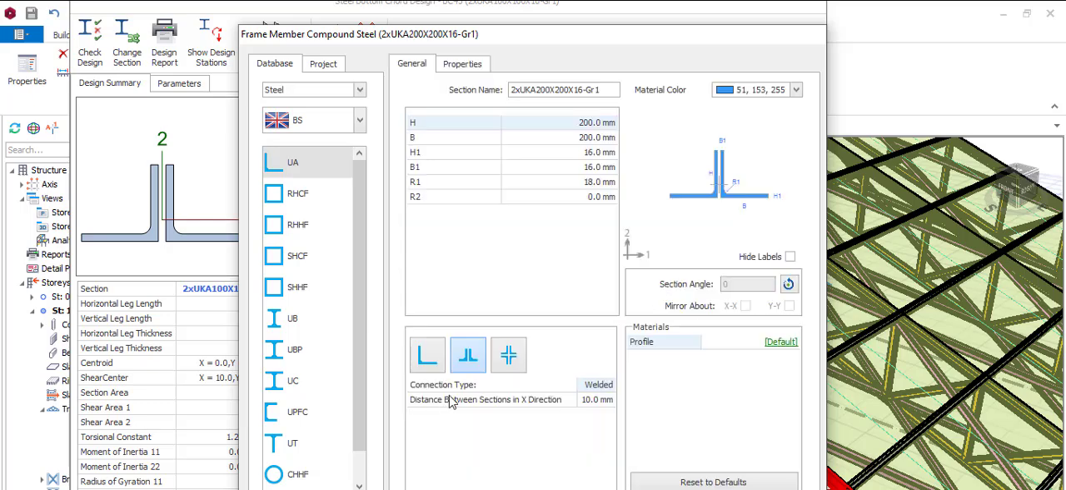
left_click(408, 488)
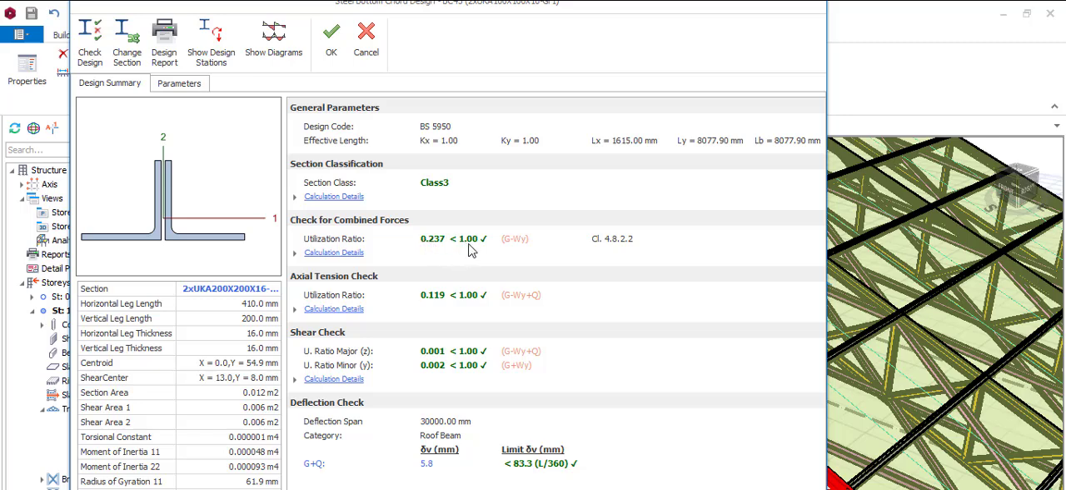
Step: Try the smaller double angle 2xUKA200X150X12 as the section for bottom chord BC45
left_click(132, 31)
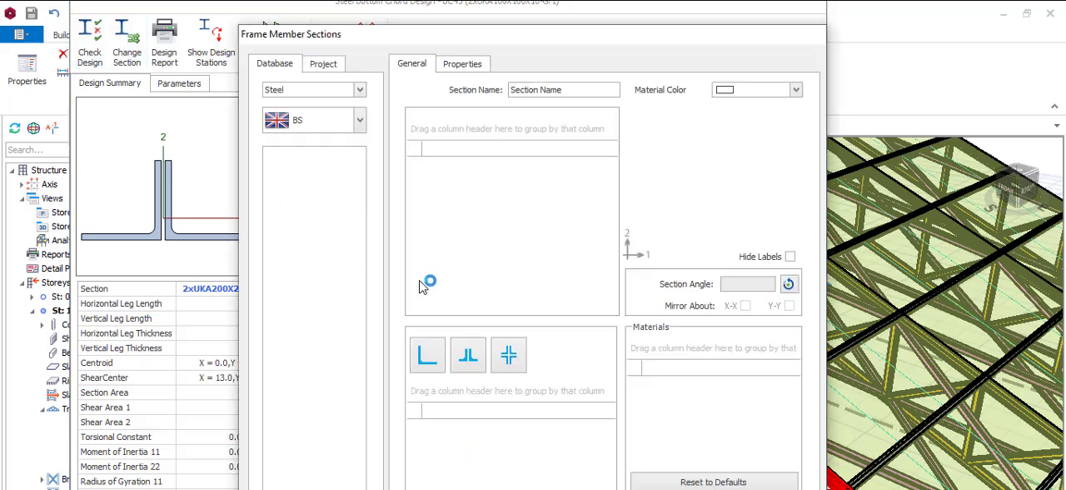
left_click(304, 160)
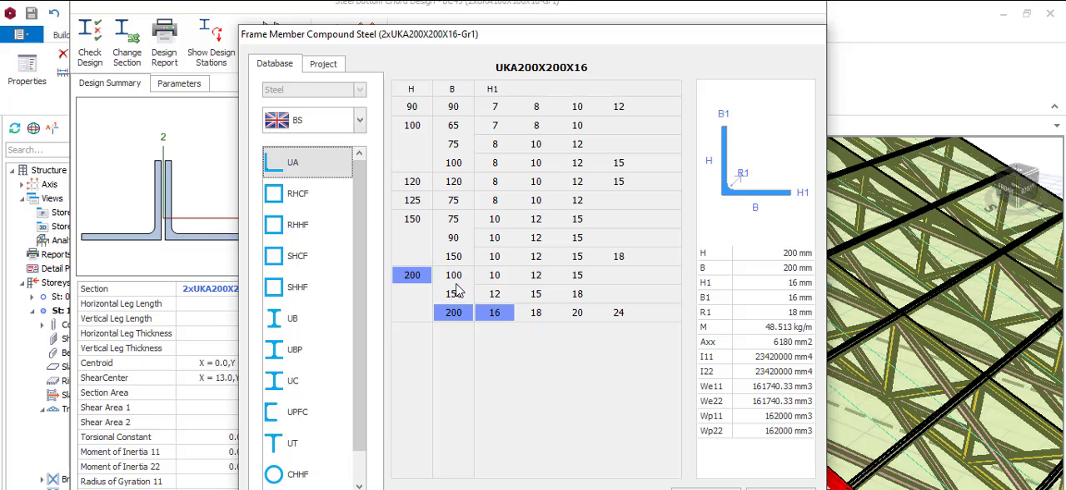
left_click(456, 293)
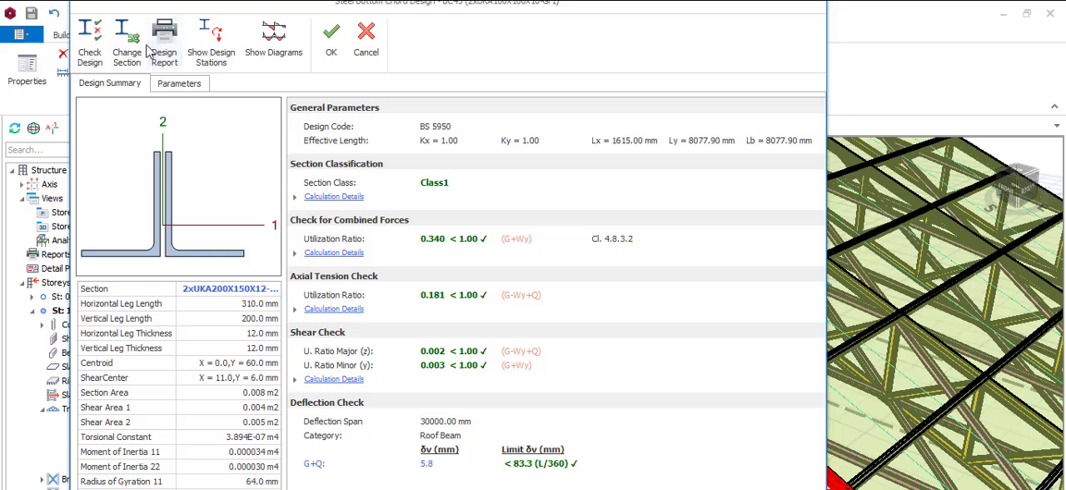
Step: Set bottom chord BC45's section back to the double angle 2xUKA200X200X16 and accept its design
left_click(119, 25)
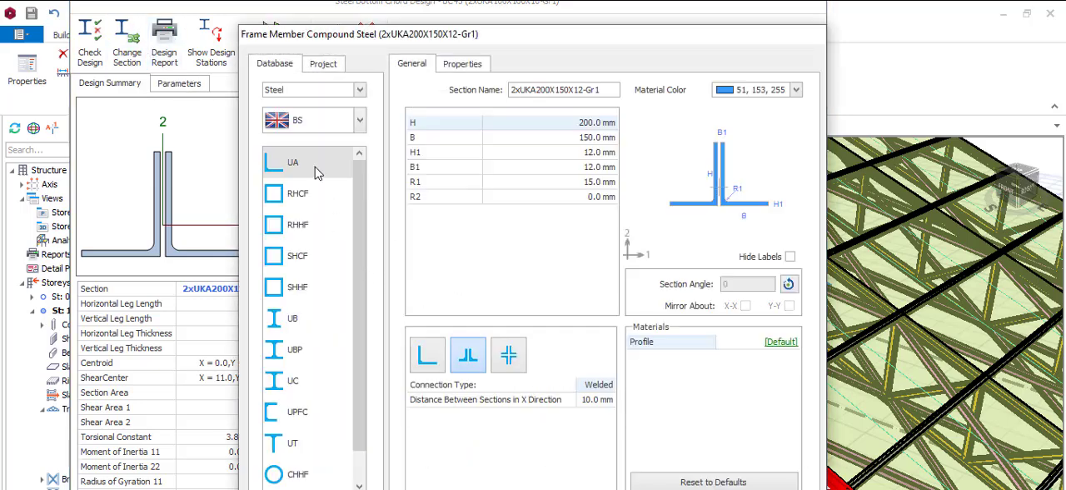
left_click(315, 171)
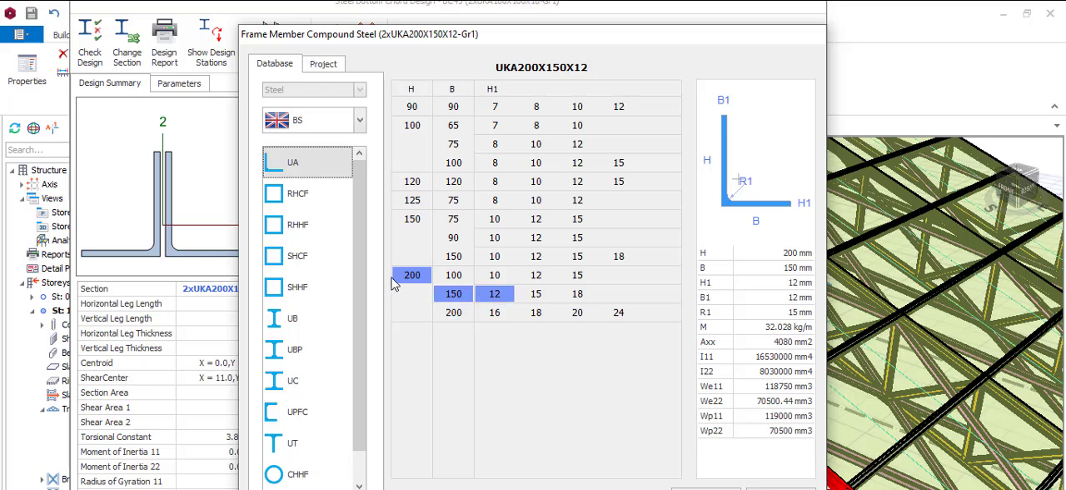
left_click(452, 312)
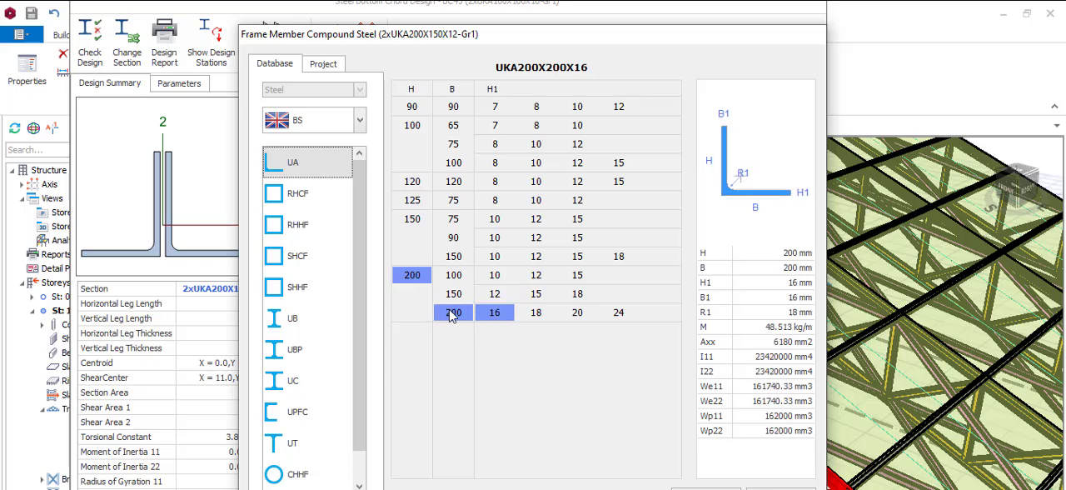
left_click(706, 488)
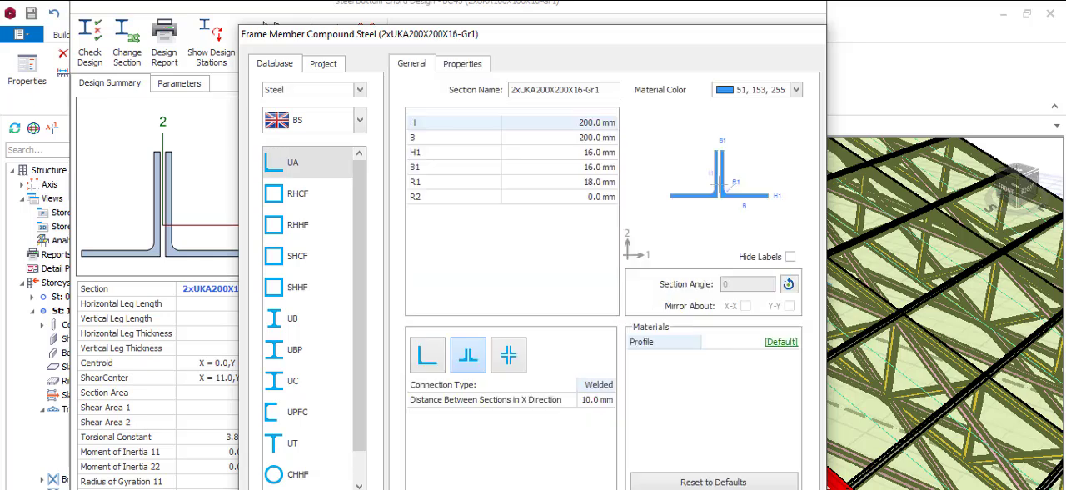
key("Return")
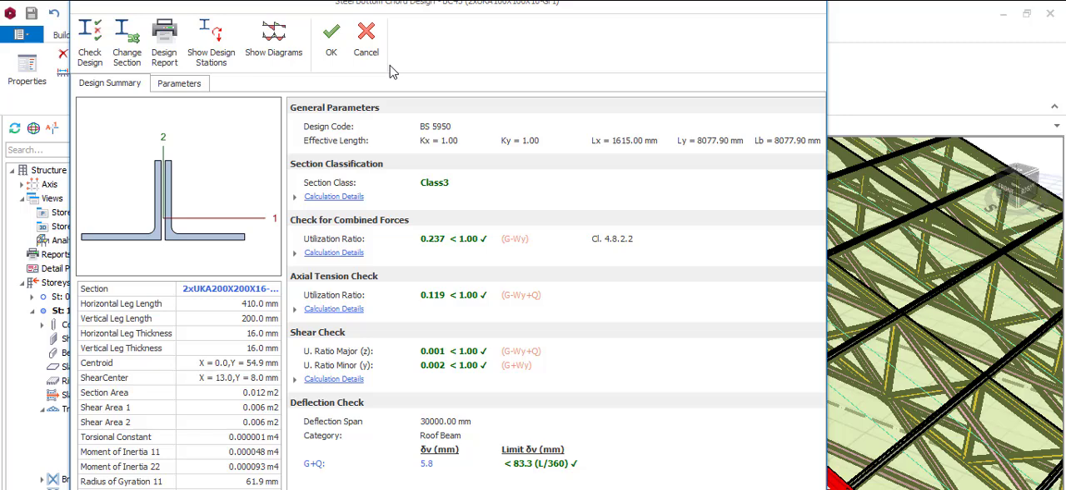
left_click(332, 42)
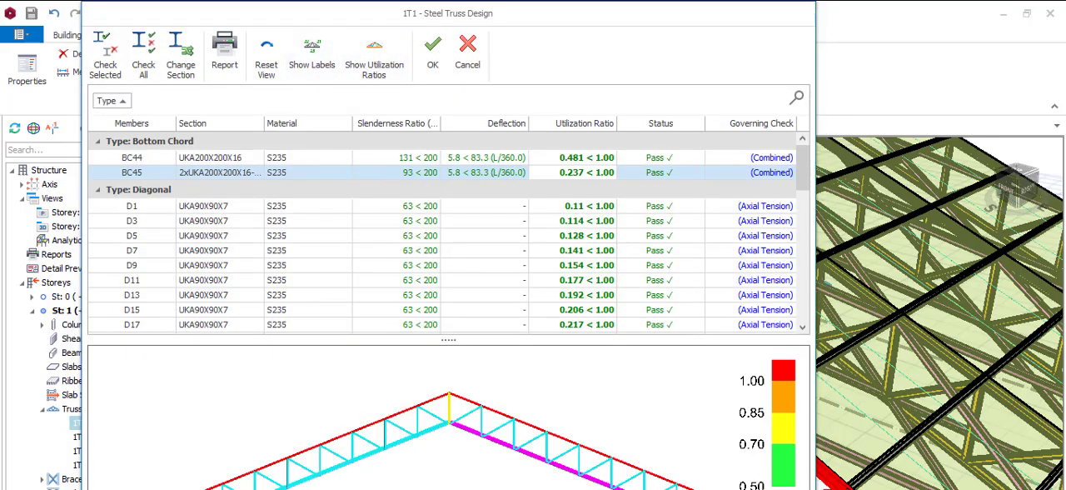